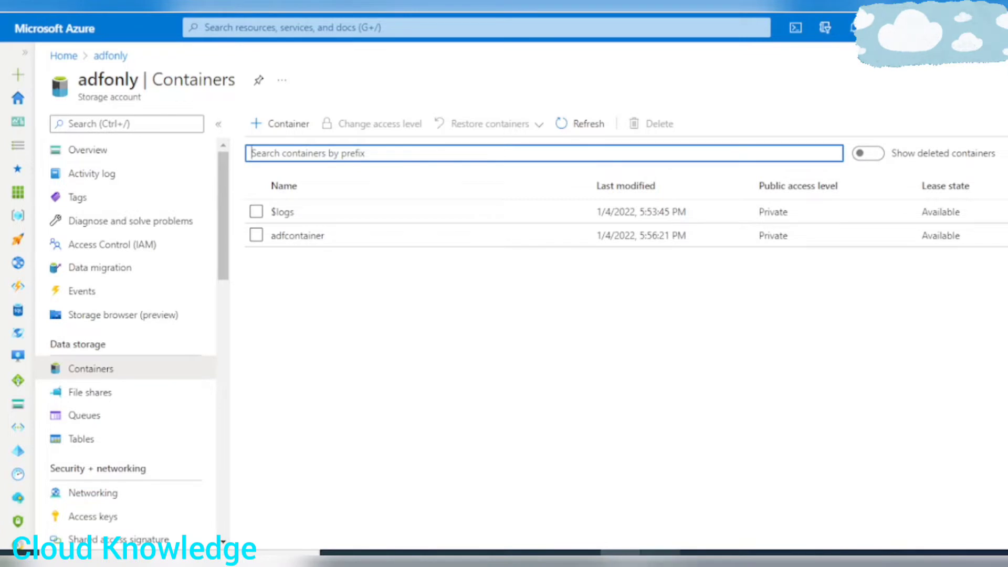
Switch to the Excel workbook and examine the CUSTOMERS, EMPLOYEES and VENDORS input tables and their ID columns on the SurrogateKey sheet.
{"action": "left_click", "coordinate": [660, 555]}
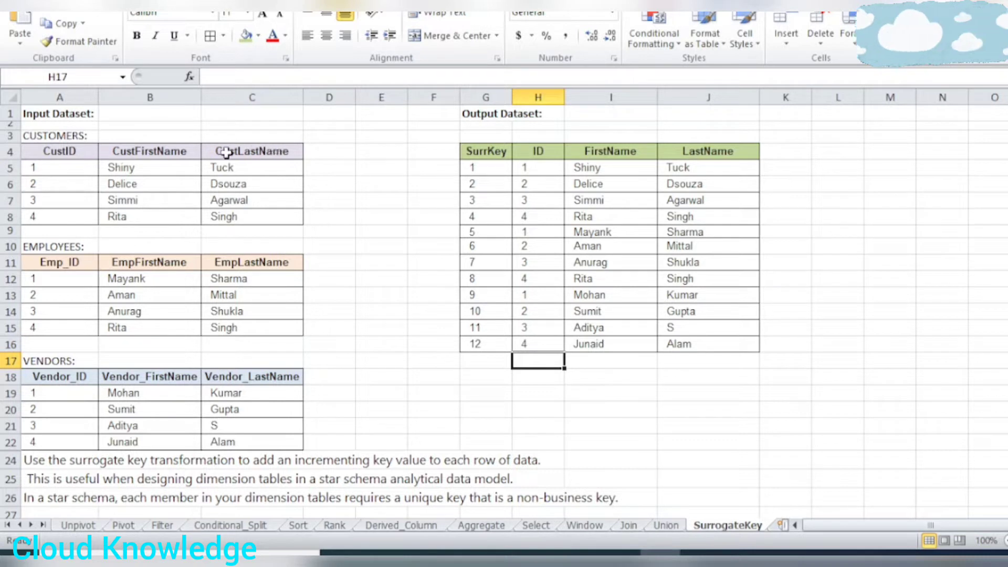
{"action": "left_click", "coordinate": [66, 135]}
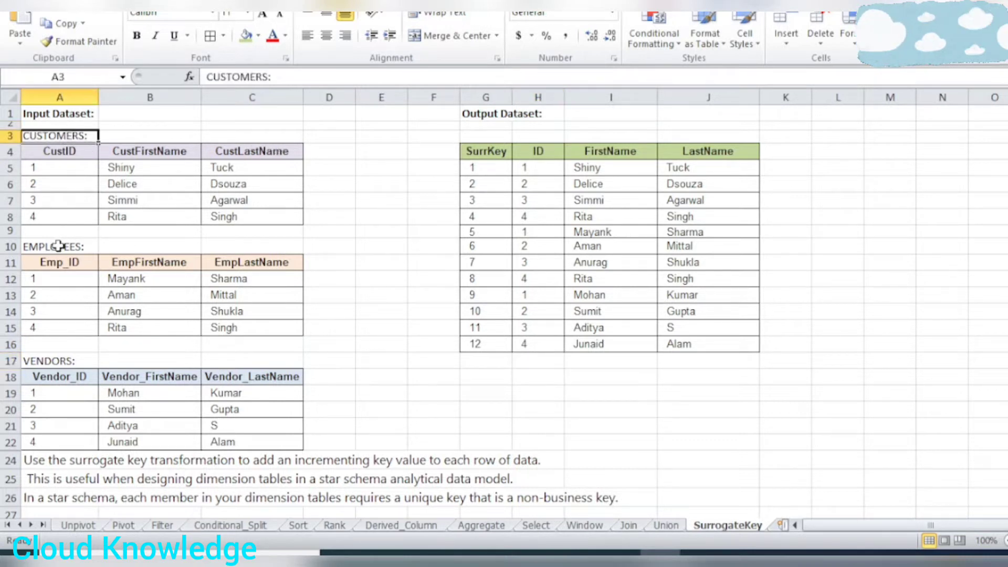
{"action": "left_click", "coordinate": [84, 243]}
{"action": "left_click", "coordinate": [49, 357]}
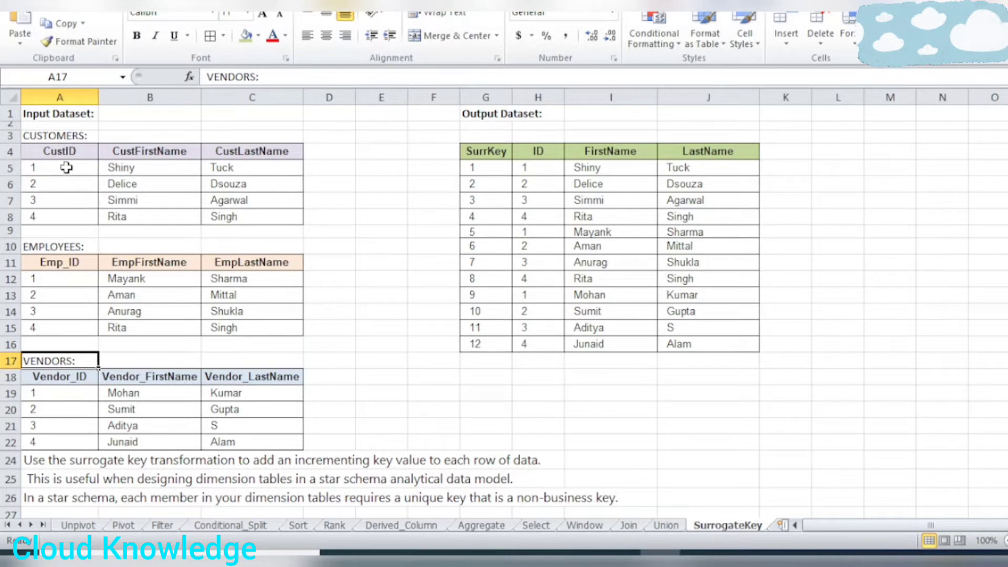
{"action": "left_click_drag", "start_coordinate": [67, 168], "coordinate": [67, 215]}
{"action": "left_click_drag", "start_coordinate": [62, 275], "coordinate": [63, 334]}
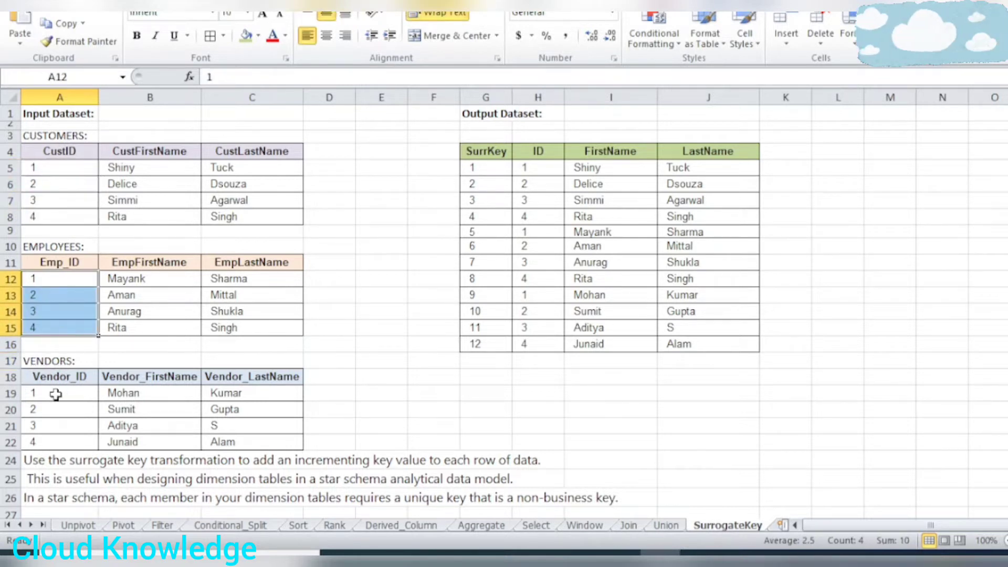
{"action": "left_click_drag", "start_coordinate": [56, 393], "coordinate": [62, 446]}
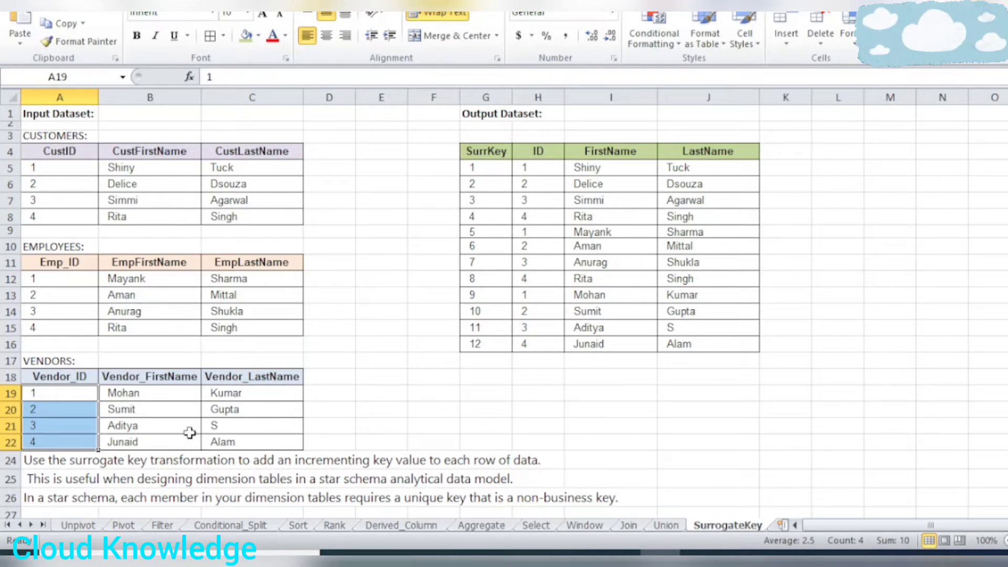
Examine the whole output dataset table, including the name rows that come from the customers, employees and vendors inputs.
{"action": "left_click_drag", "start_coordinate": [479, 152], "coordinate": [710, 343]}
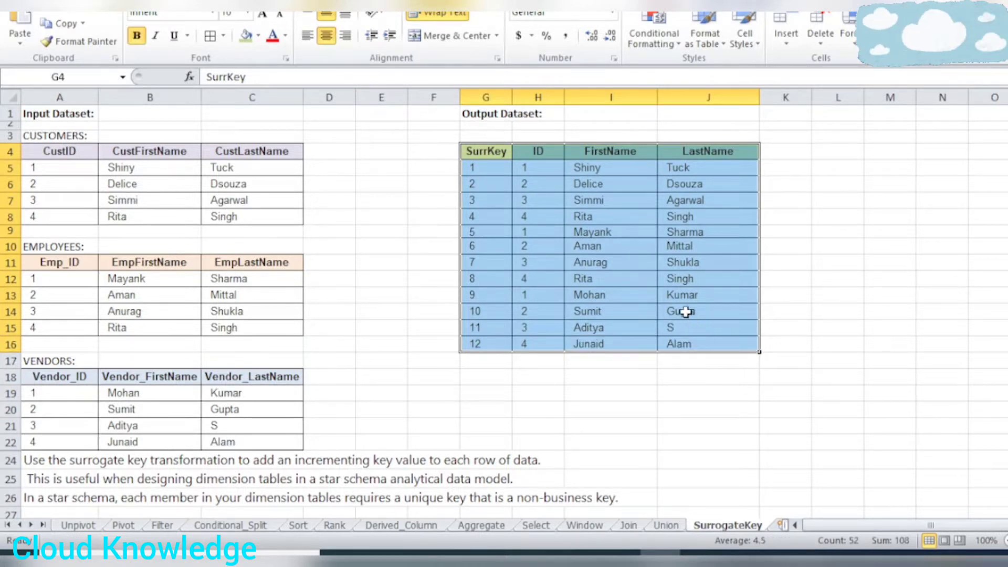
{"action": "left_click", "coordinate": [581, 178]}
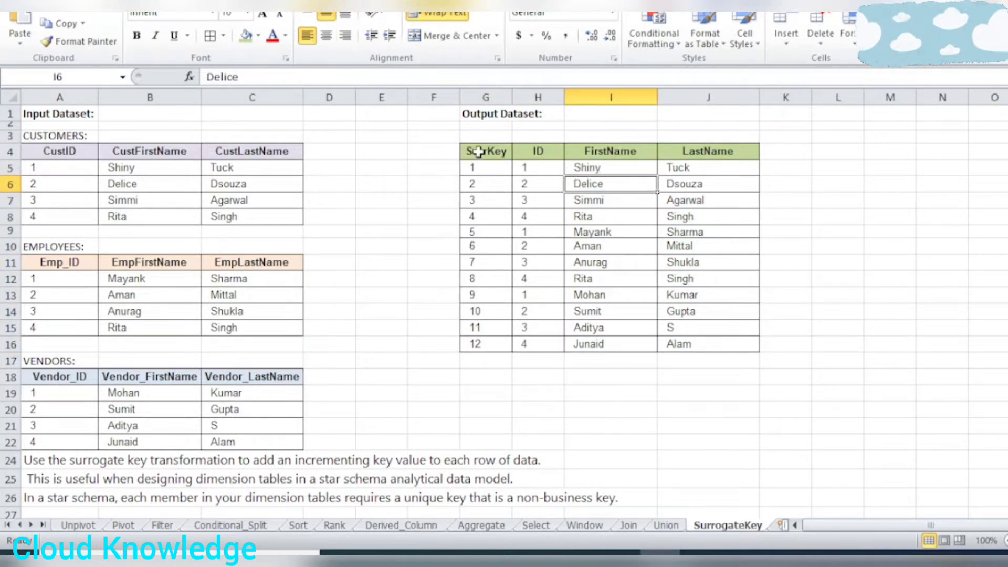
{"action": "left_click_drag", "start_coordinate": [479, 151], "coordinate": [746, 337]}
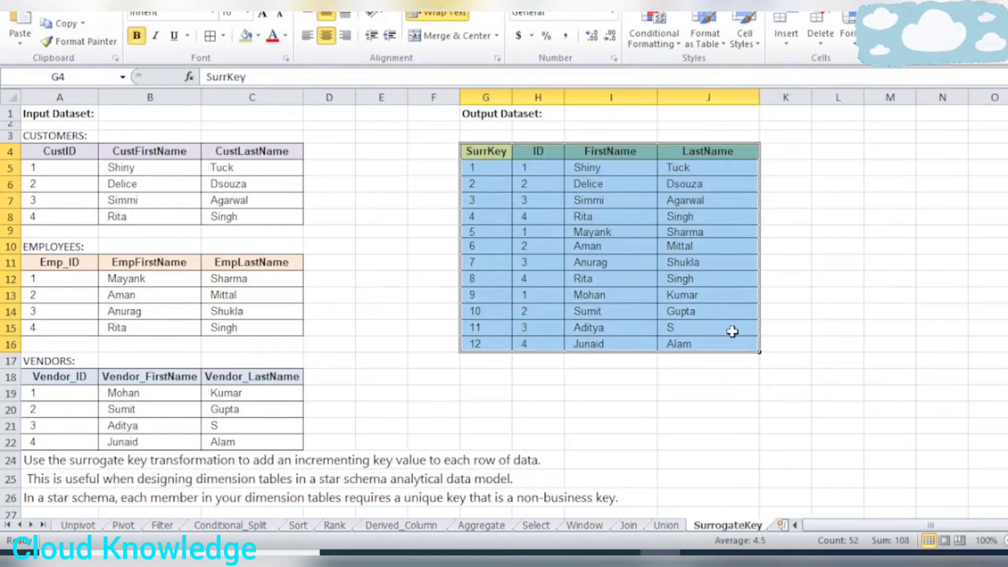
{"action": "left_click", "coordinate": [746, 244]}
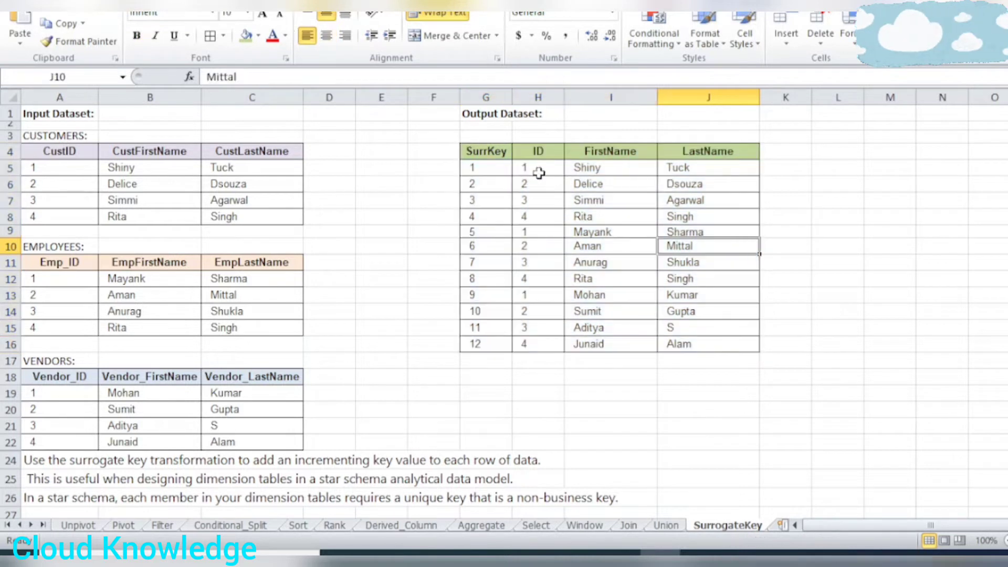
{"action": "left_click_drag", "start_coordinate": [482, 152], "coordinate": [725, 340]}
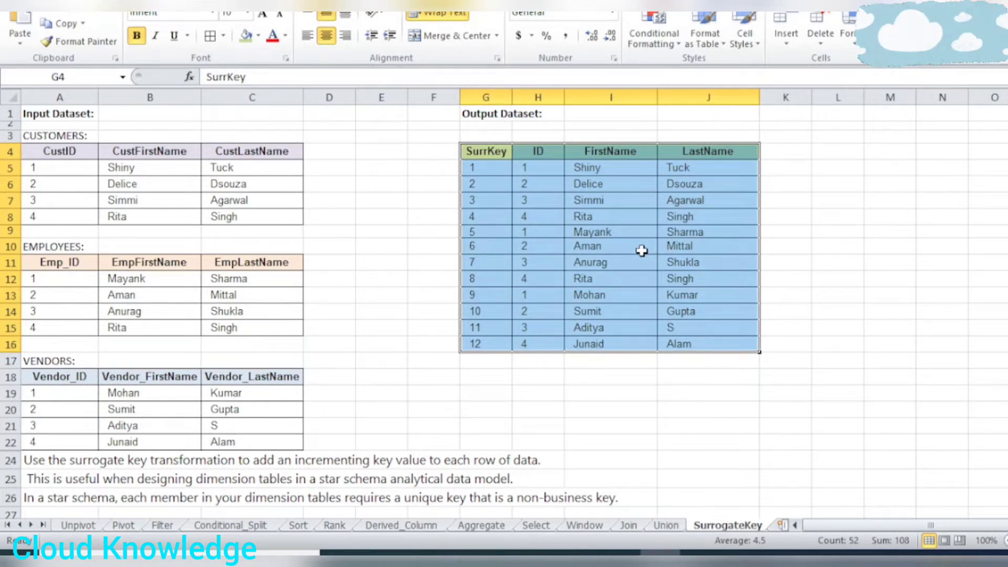
{"action": "left_click", "coordinate": [580, 244]}
{"action": "left_click_drag", "start_coordinate": [583, 171], "coordinate": [678, 195]}
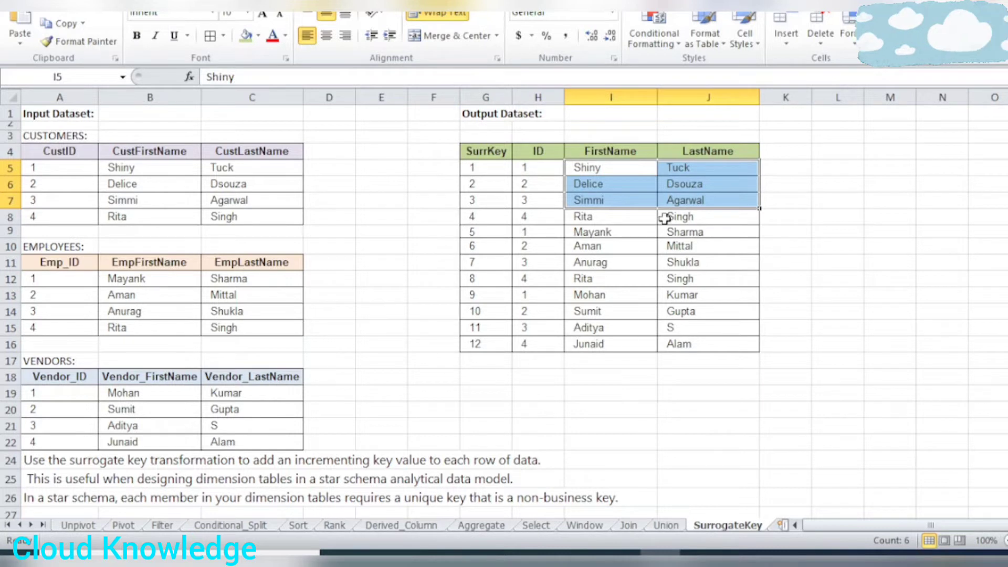
{"action": "left_click_drag", "start_coordinate": [588, 167], "coordinate": [693, 220]}
{"action": "left_click_drag", "start_coordinate": [602, 234], "coordinate": [719, 274]}
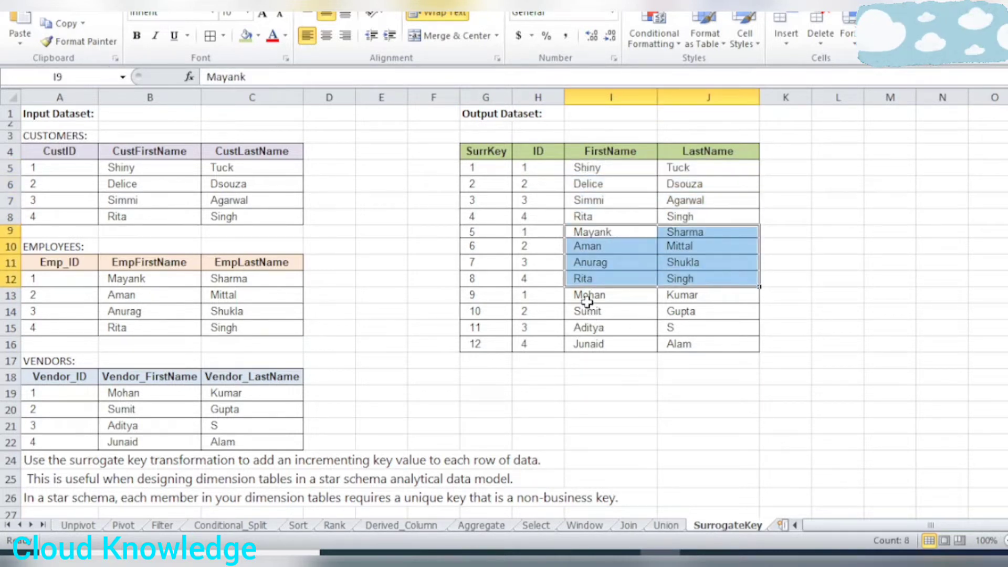
{"action": "left_click_drag", "start_coordinate": [587, 297], "coordinate": [722, 345]}
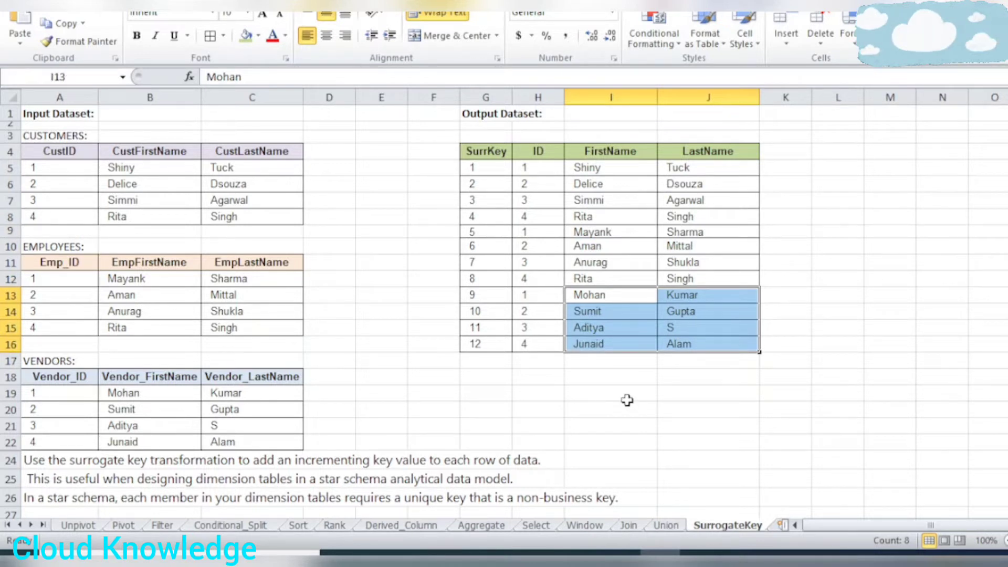
Compare the output rows with ID 4 in rows 8 and 12 against the customers input, and examine the output ID column.
{"action": "left_click_drag", "start_coordinate": [538, 153], "coordinate": [715, 342]}
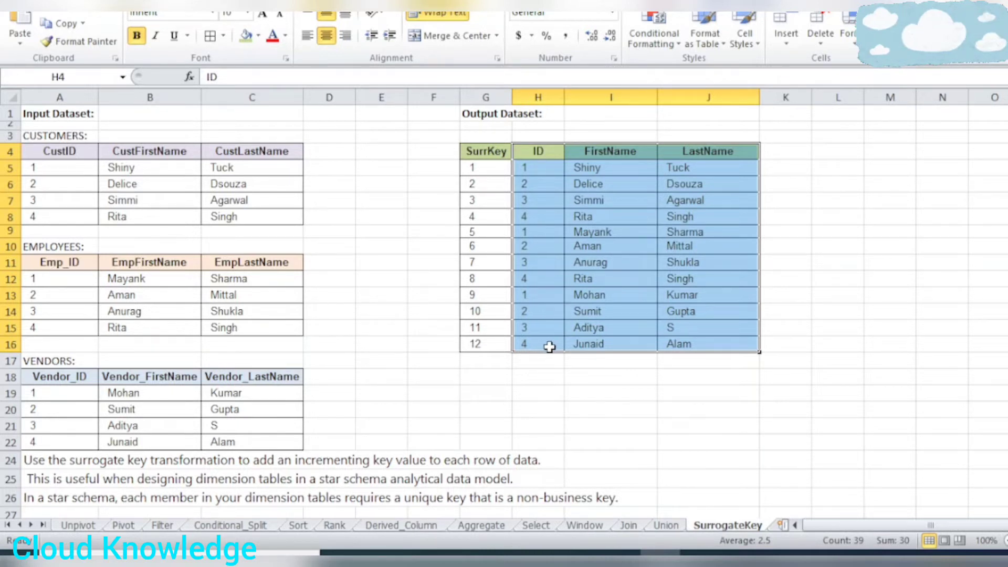
{"action": "left_click", "coordinate": [613, 275]}
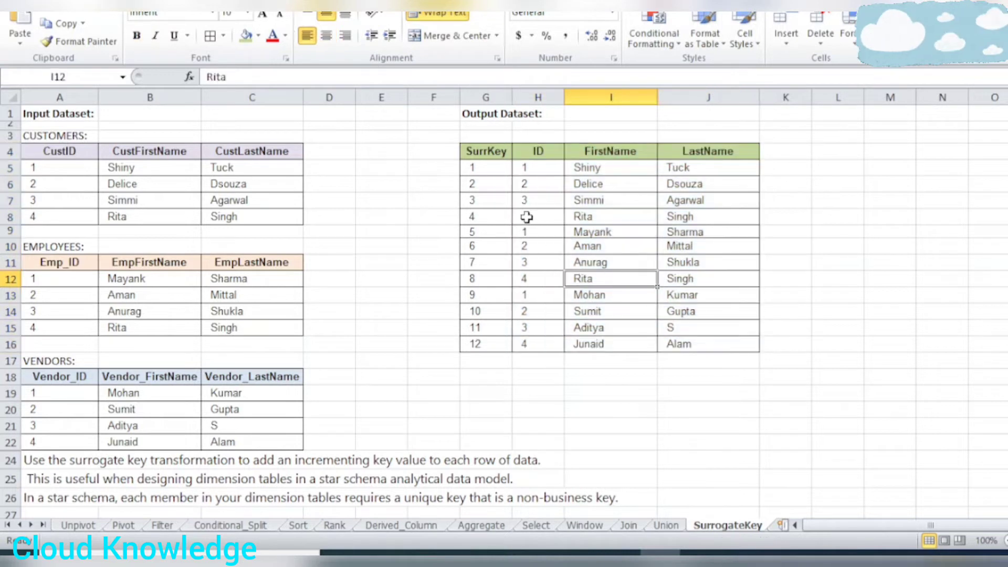
{"action": "left_click_drag", "start_coordinate": [524, 217], "coordinate": [674, 218]}
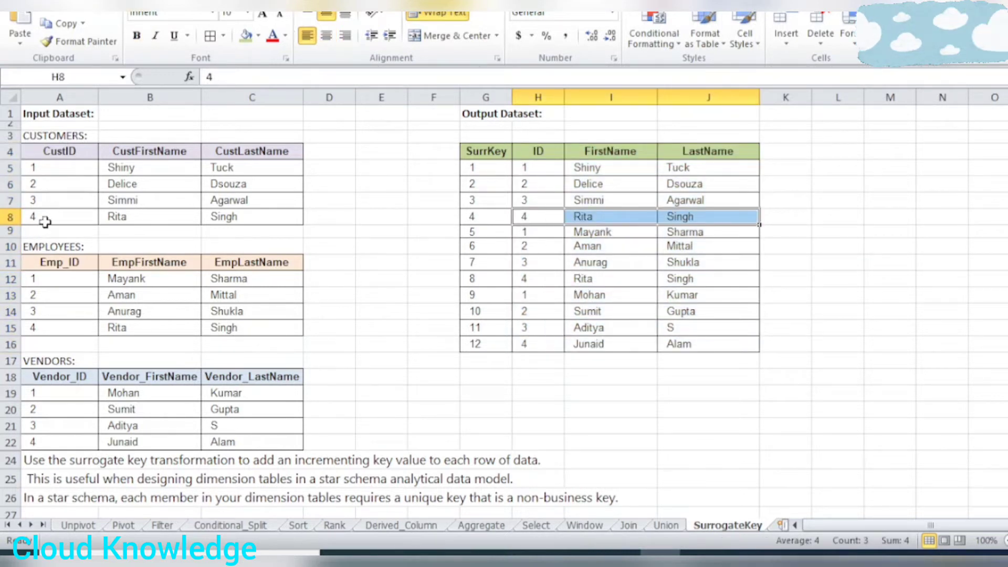
{"action": "left_click_drag", "start_coordinate": [40, 219], "coordinate": [256, 218]}
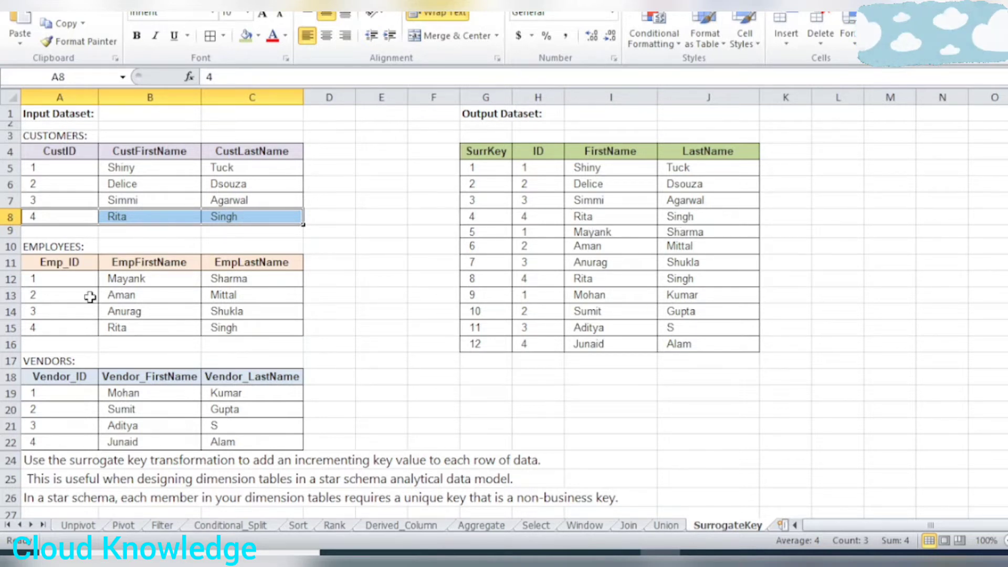
{"action": "left_click_drag", "start_coordinate": [544, 284], "coordinate": [737, 279]}
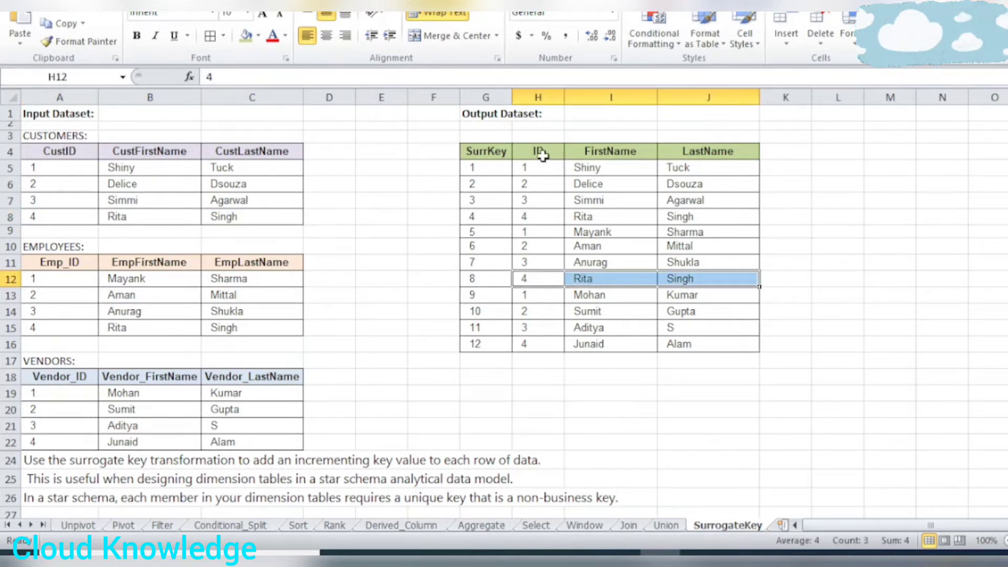
{"action": "left_click_drag", "start_coordinate": [541, 153], "coordinate": [715, 343]}
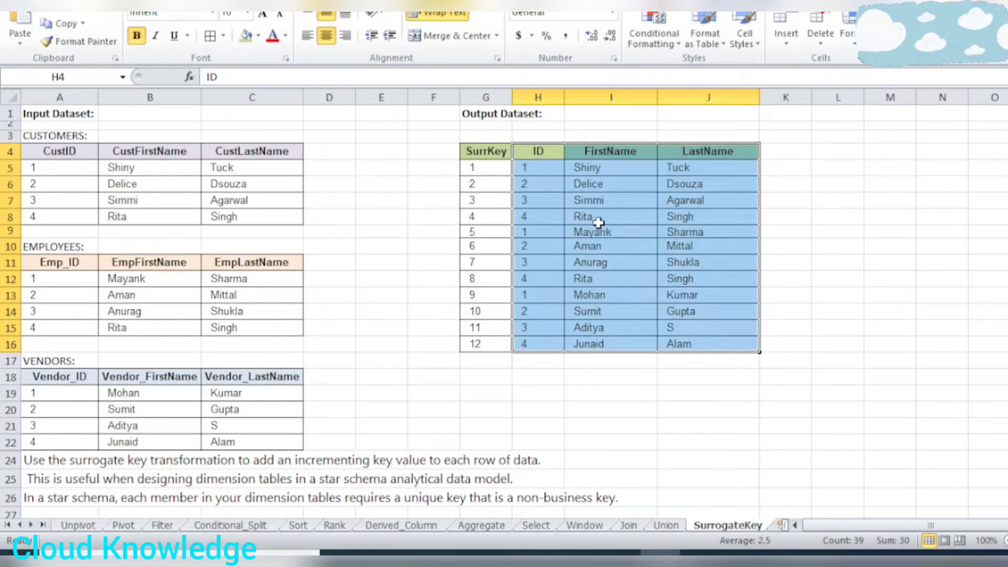
{"action": "left_click_drag", "start_coordinate": [540, 153], "coordinate": [553, 344]}
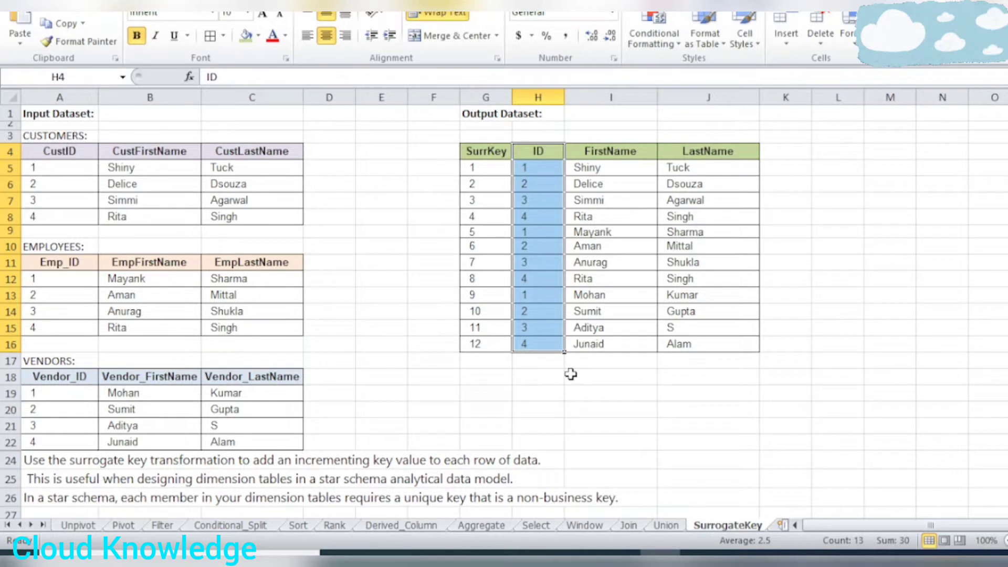
Examine the SurrKey column of the output dataset and how it distinguishes the same-named records in rows 8 and 12.
{"action": "left_click", "coordinate": [490, 152]}
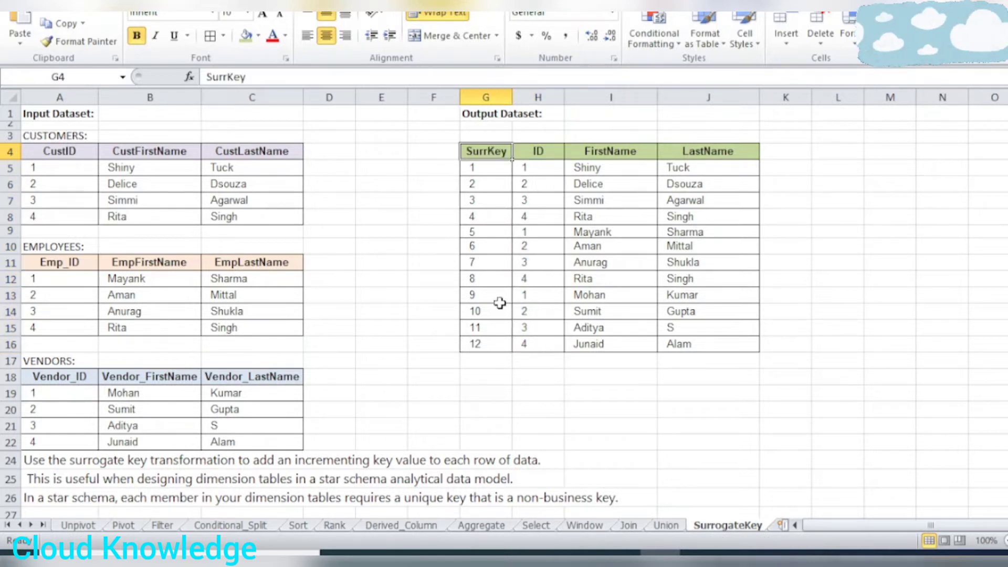
{"action": "left_click", "coordinate": [492, 183]}
{"action": "left_click", "coordinate": [496, 157]}
{"action": "left_click_drag", "start_coordinate": [497, 159], "coordinate": [691, 340]}
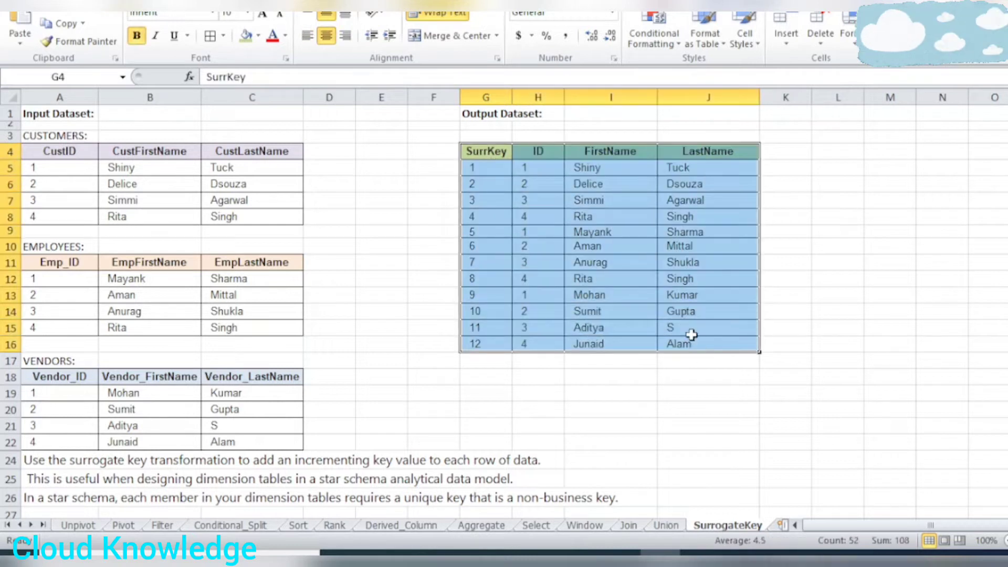
{"action": "left_click", "coordinate": [488, 157]}
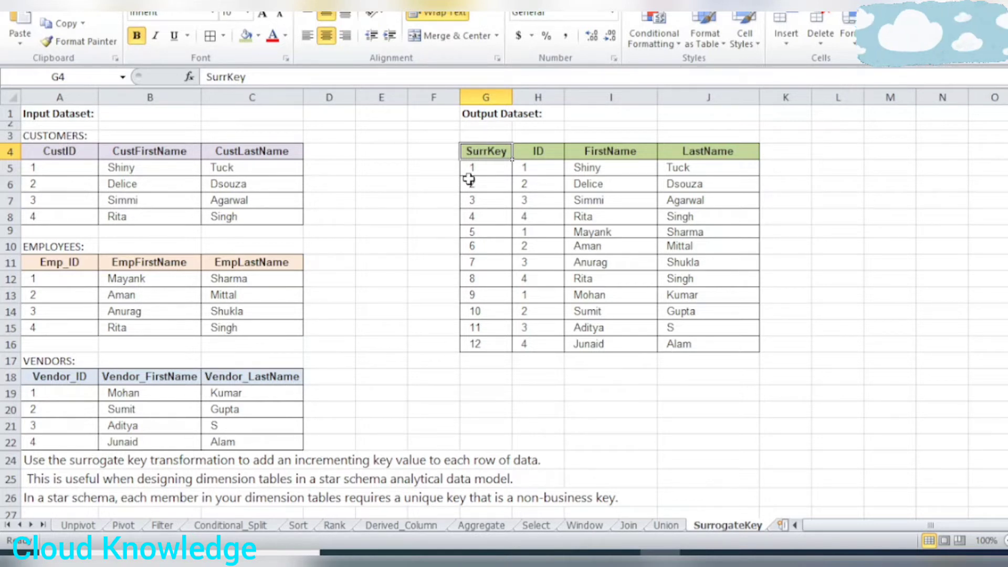
{"action": "left_click", "coordinate": [484, 169]}
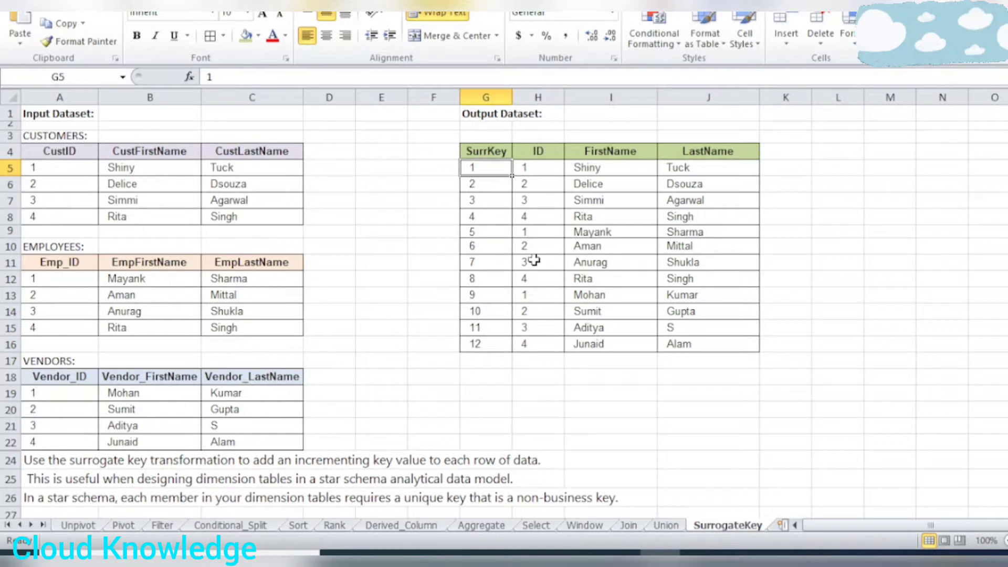
{"action": "left_click_drag", "start_coordinate": [483, 220], "coordinate": [709, 219]}
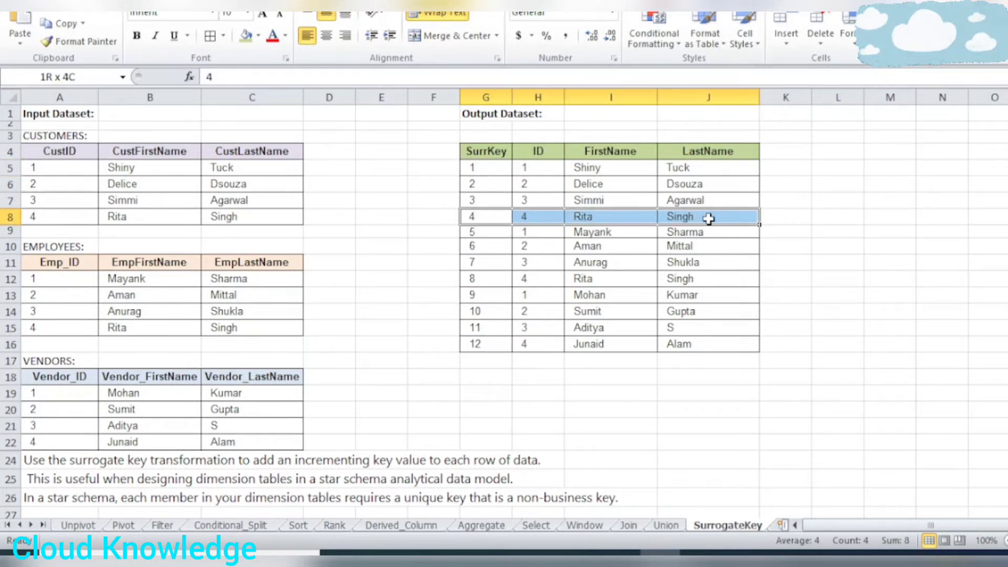
{"action": "left_click_drag", "start_coordinate": [472, 278], "coordinate": [716, 278]}
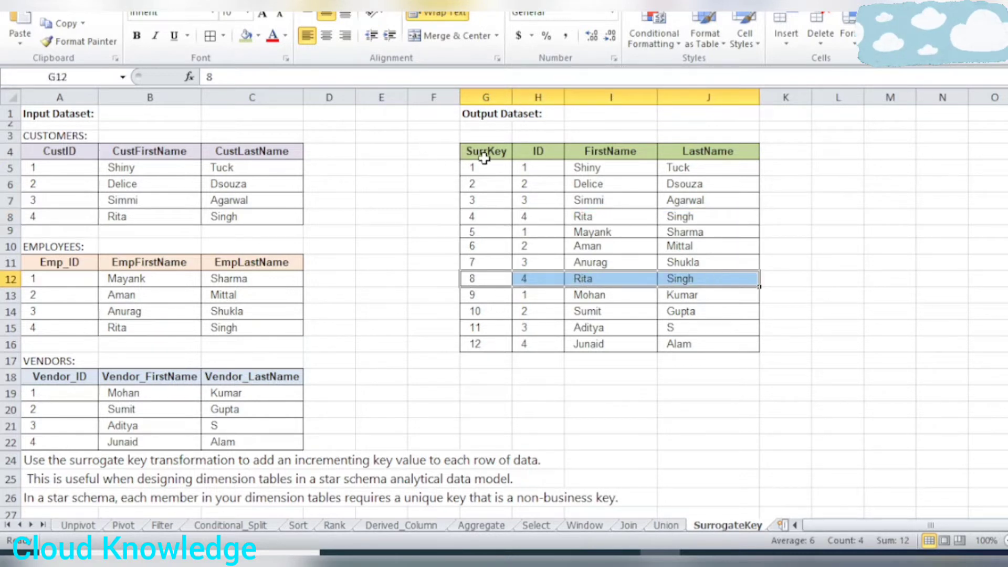
{"action": "left_click_drag", "start_coordinate": [484, 151], "coordinate": [725, 349]}
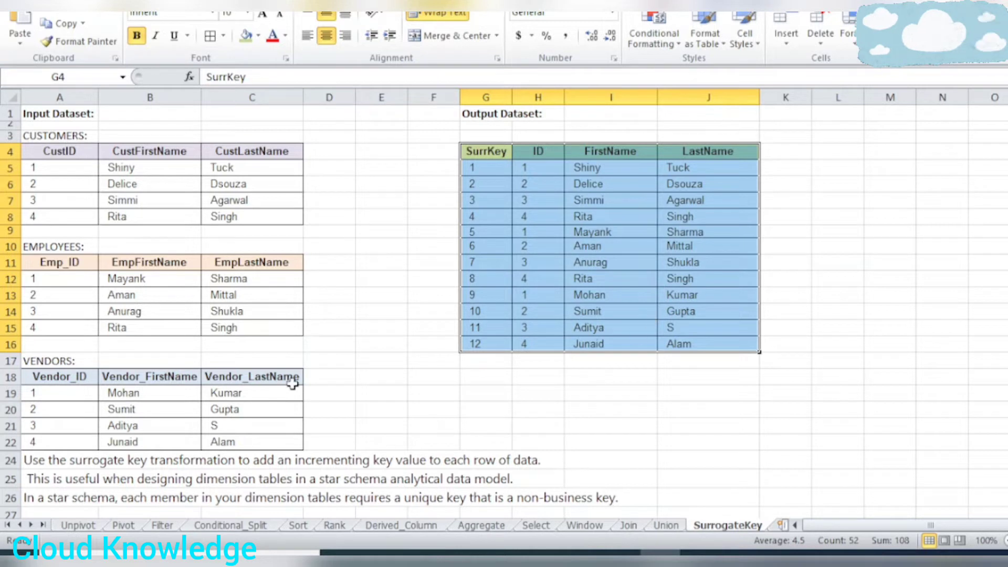
Read the notes in rows 24 to 26 about the purpose of the surrogate key transformation in a star schema.
{"action": "left_click_drag", "start_coordinate": [55, 464], "coordinate": [634, 499]}
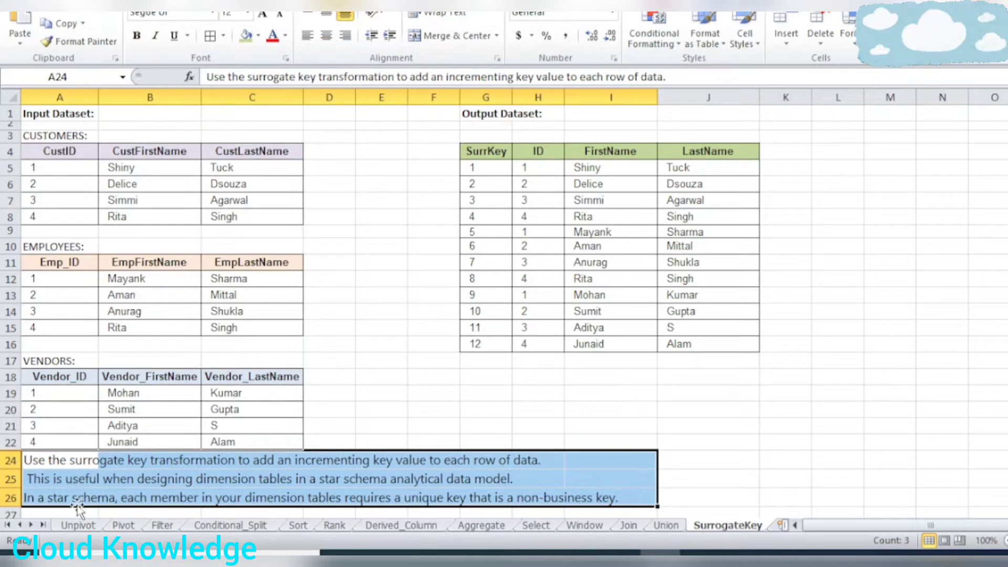
{"action": "left_click", "coordinate": [93, 477]}
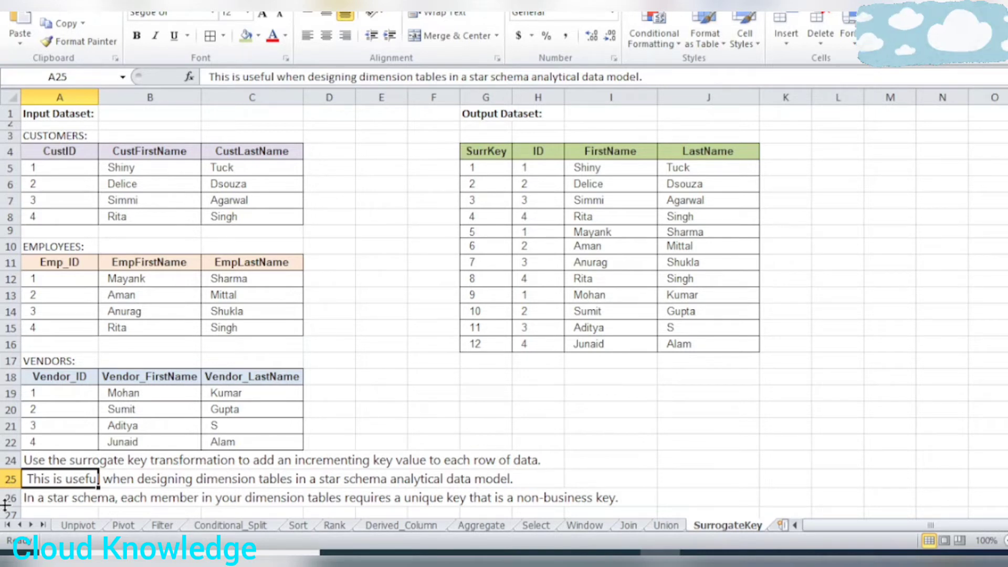
{"action": "left_click", "coordinate": [148, 485]}
{"action": "left_click", "coordinate": [227, 485]}
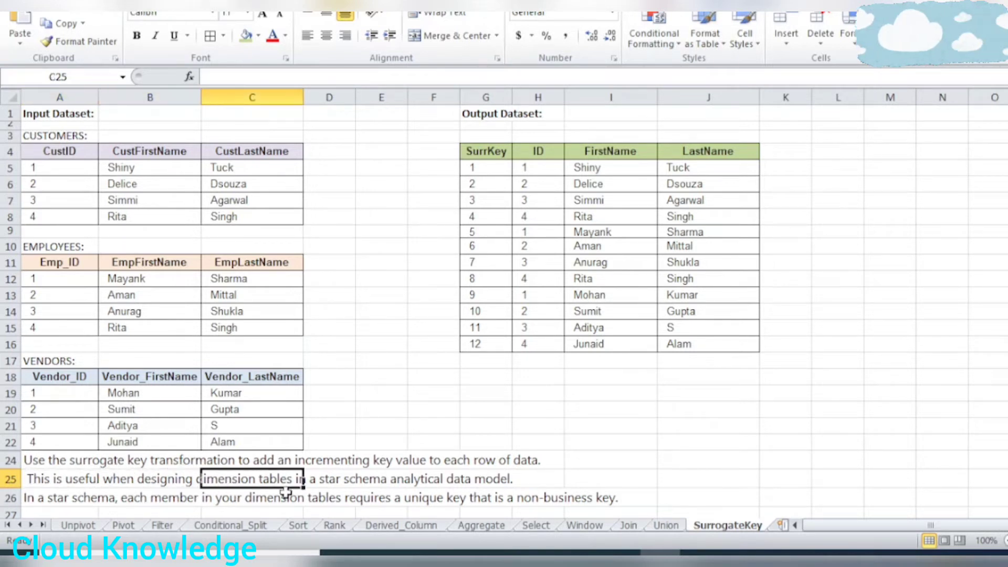
{"action": "left_click", "coordinate": [361, 487]}
{"action": "left_click", "coordinate": [675, 488]}
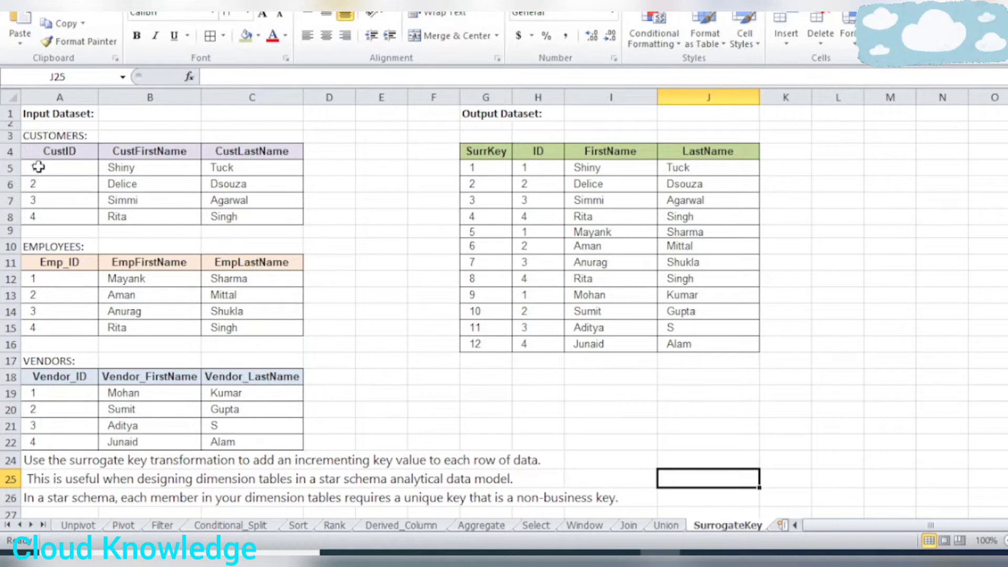
Review the customers input table against the output's ID and name columns, and examine the SurrKey column from header to last row.
{"action": "left_click_drag", "start_coordinate": [40, 155], "coordinate": [230, 218]}
{"action": "left_click", "coordinate": [68, 150]}
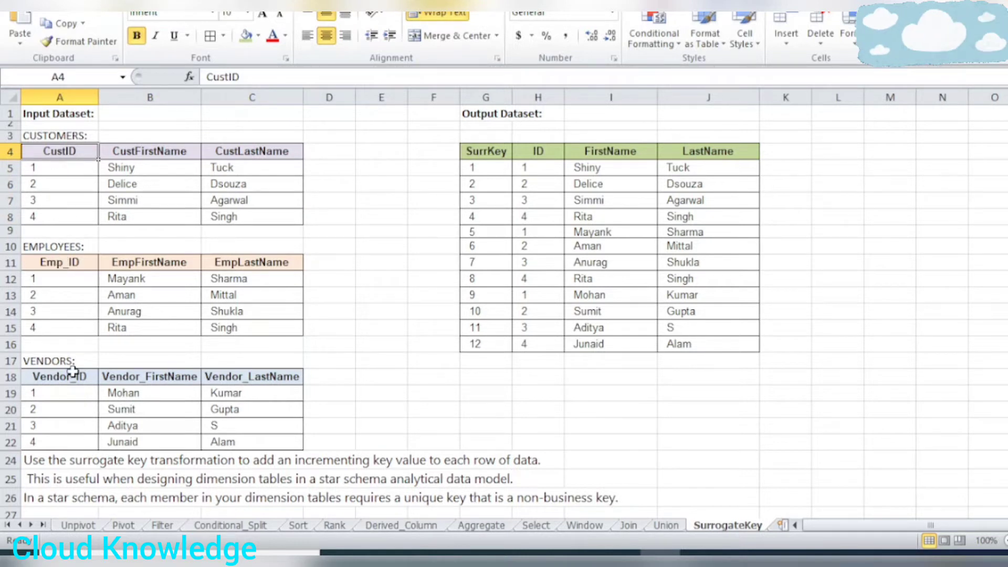
{"action": "left_click_drag", "start_coordinate": [533, 150], "coordinate": [728, 337]}
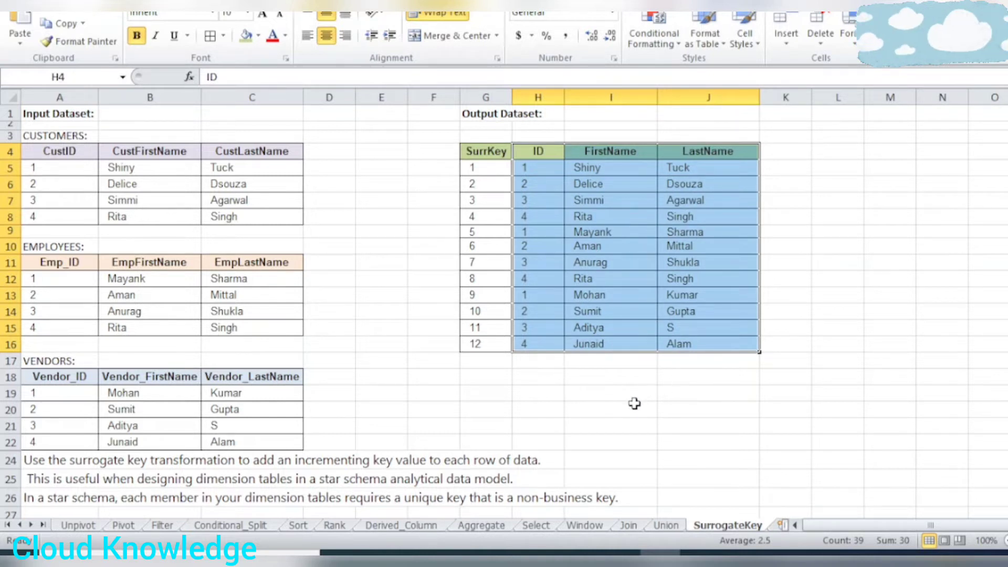
{"action": "left_click", "coordinate": [531, 391]}
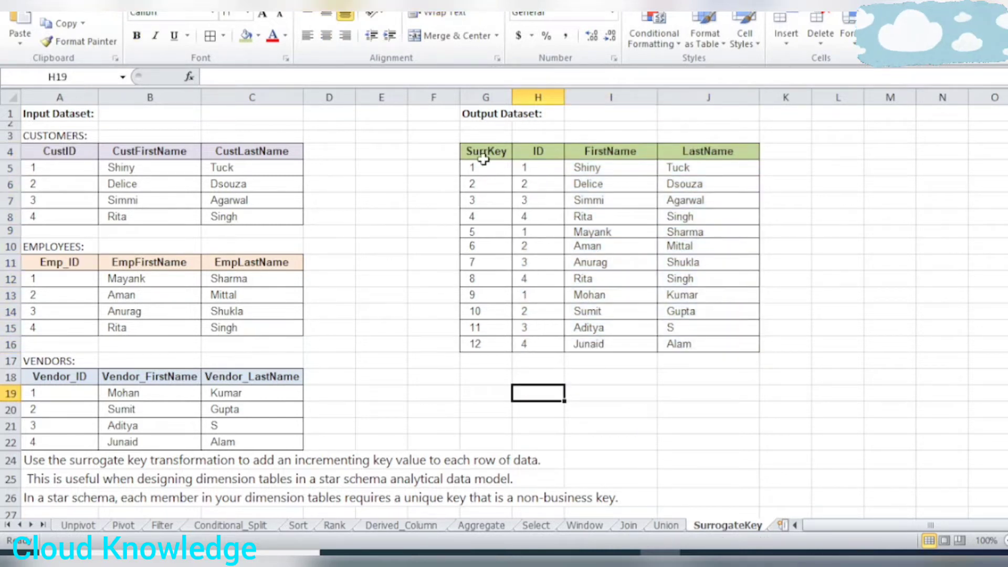
{"action": "left_click_drag", "start_coordinate": [484, 155], "coordinate": [495, 342]}
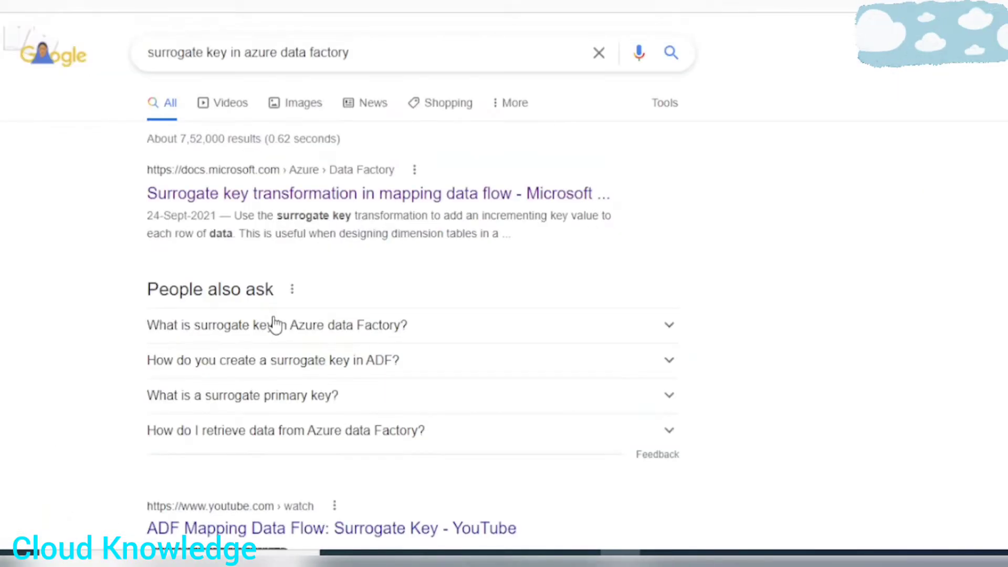
Open the Microsoft article on the surrogate key transformation in mapping data flow and read its paragraph on incrementing key values.
{"action": "right_click", "coordinate": [219, 192]}
{"action": "left_click", "coordinate": [301, 201]}
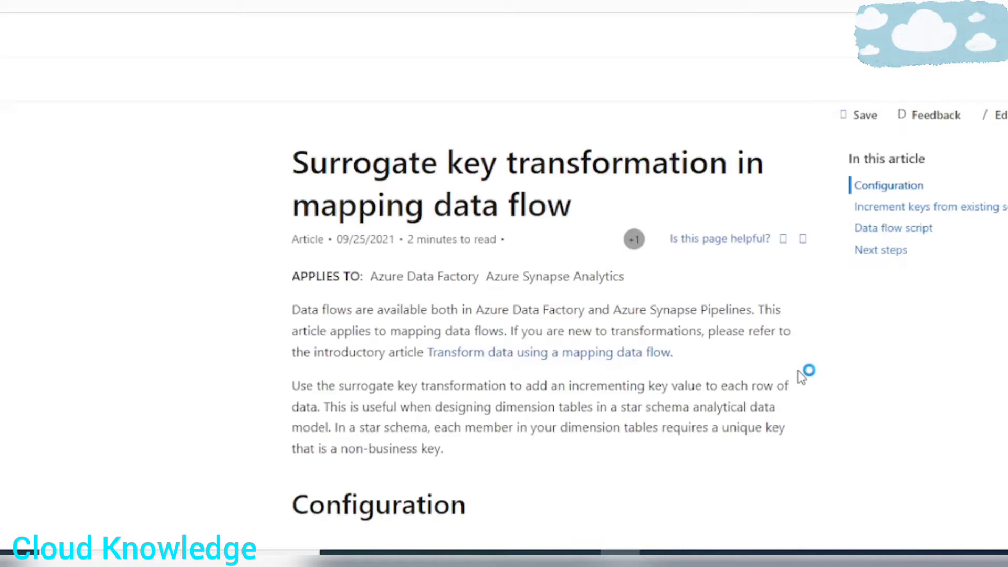
{"action": "scroll", "coordinate": [337, 322], "scroll_direction": "down", "scroll_amount": 2}
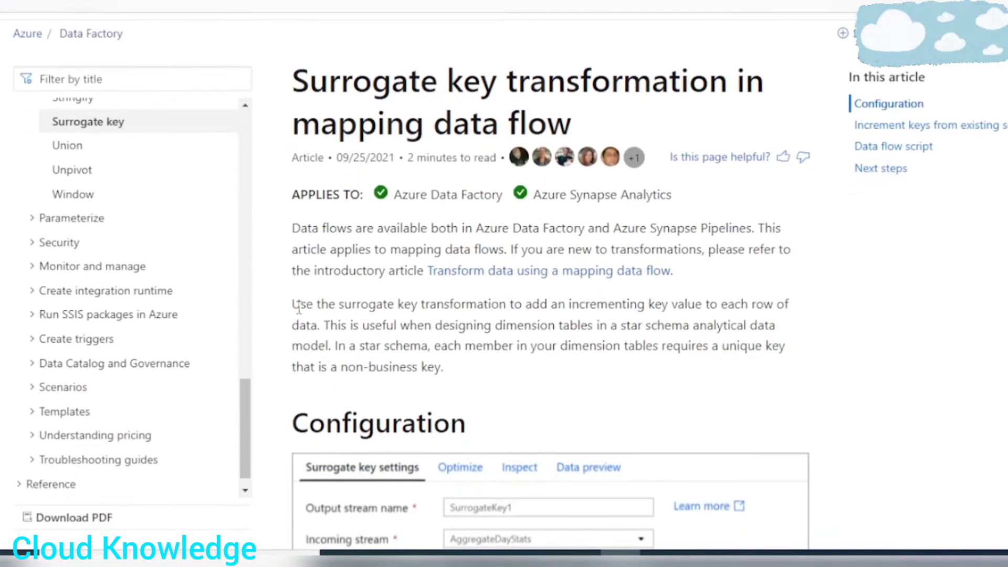
{"action": "left_click_drag", "start_coordinate": [298, 308], "coordinate": [435, 364]}
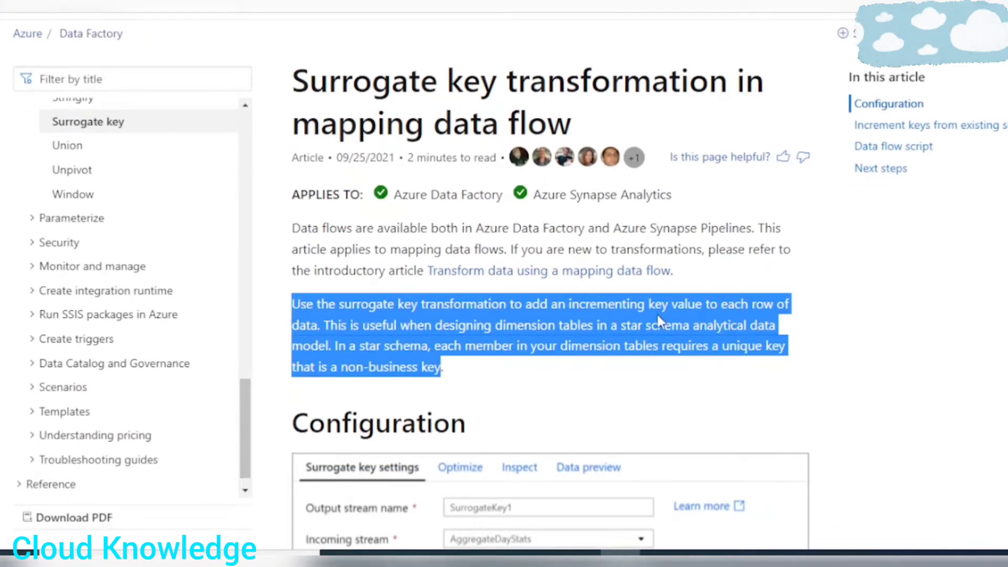
{"action": "scroll", "coordinate": [686, 289], "scroll_direction": "down", "scroll_amount": 2}
{"action": "left_click", "coordinate": [625, 220]}
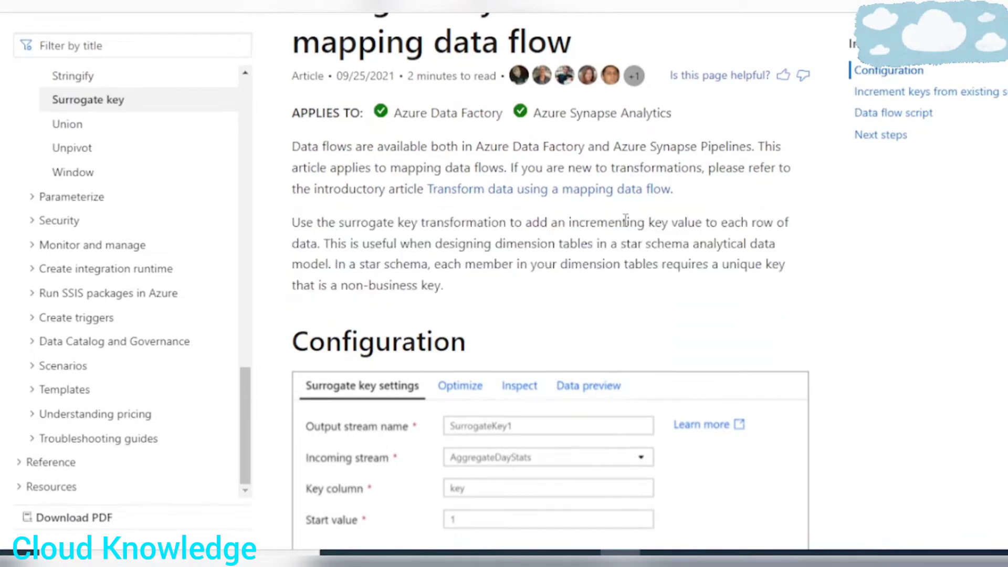
{"action": "left_click_drag", "start_coordinate": [585, 221], "coordinate": [444, 245]}
Review the article's Configuration section and its section on incrementing keys from existing sources.
{"action": "scroll", "coordinate": [718, 356], "scroll_direction": "down", "scroll_amount": 6}
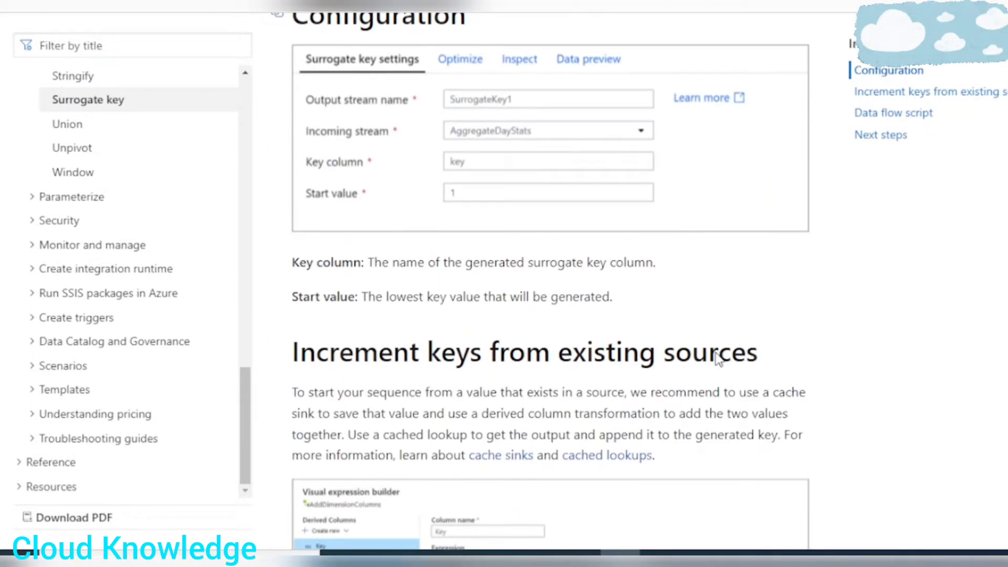
{"action": "scroll", "coordinate": [716, 358], "scroll_direction": "down", "scroll_amount": 20}
{"action": "scroll", "coordinate": [720, 358], "scroll_direction": "up", "scroll_amount": 20}
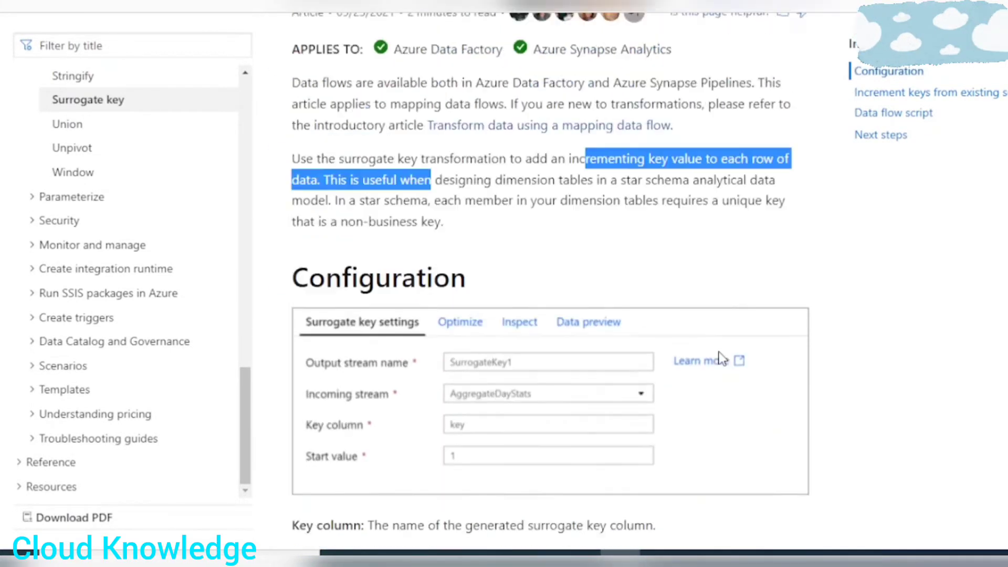
{"action": "scroll", "coordinate": [723, 359], "scroll_direction": "up", "scroll_amount": 1}
{"action": "left_click", "coordinate": [766, 203]}
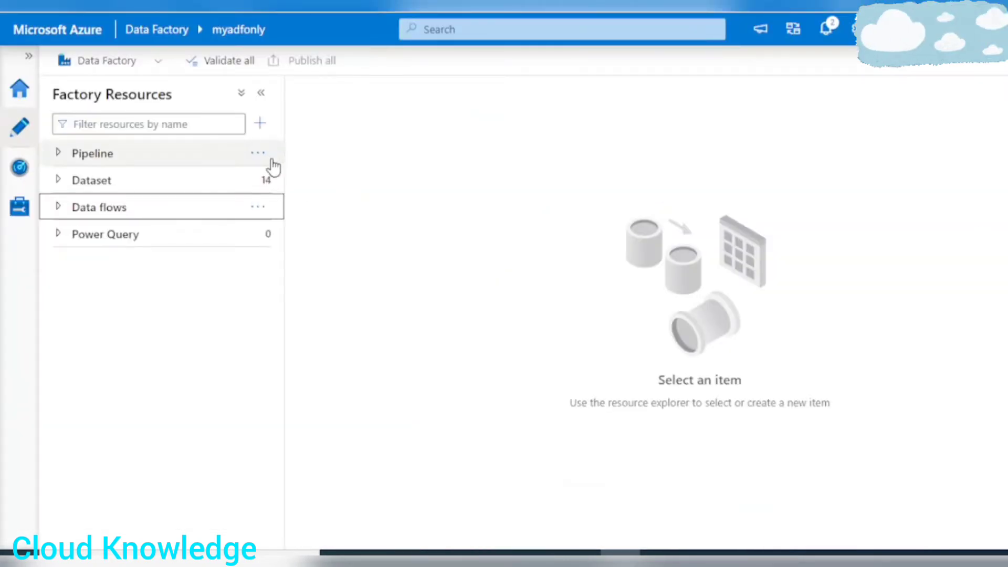
Switch to Azure Data Factory, create a new pipeline named pipelineSkey and close its properties.
{"action": "left_click", "coordinate": [260, 124]}
{"action": "mouse_move", "coordinate": [352, 153]}
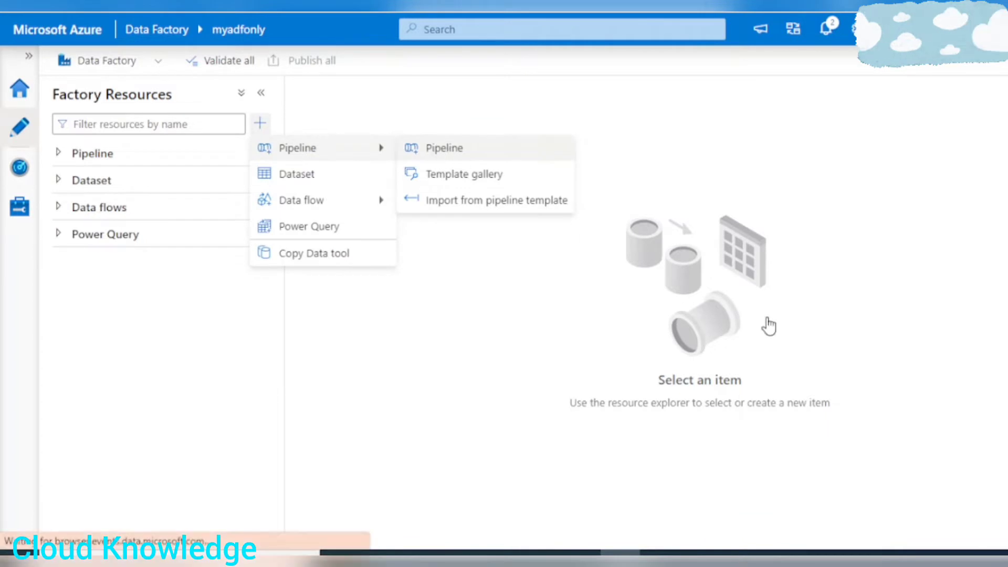
{"action": "left_click", "coordinate": [444, 148]}
{"action": "left_click", "coordinate": [961, 244]}
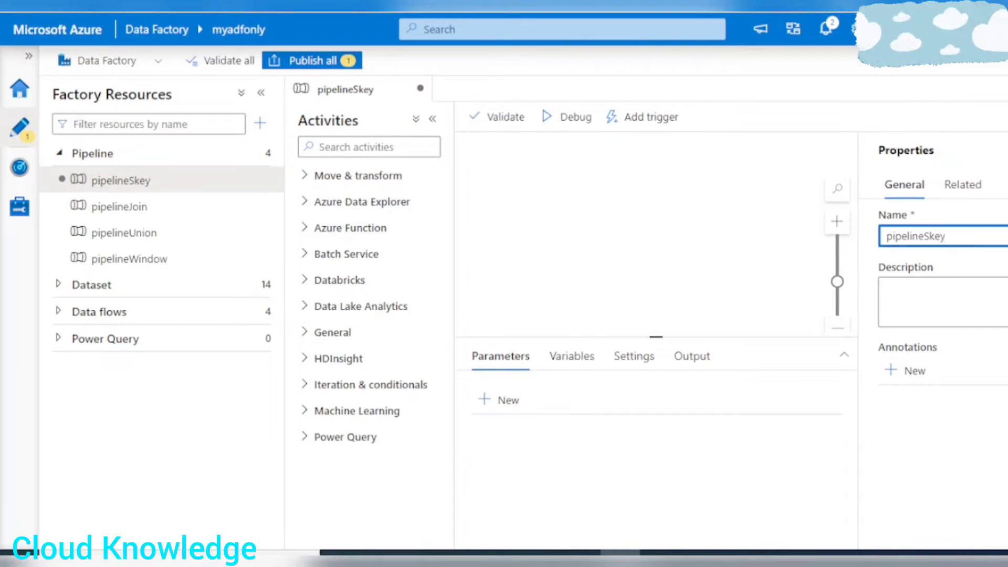
{"action": "left_click", "coordinate": [1005, 118]}
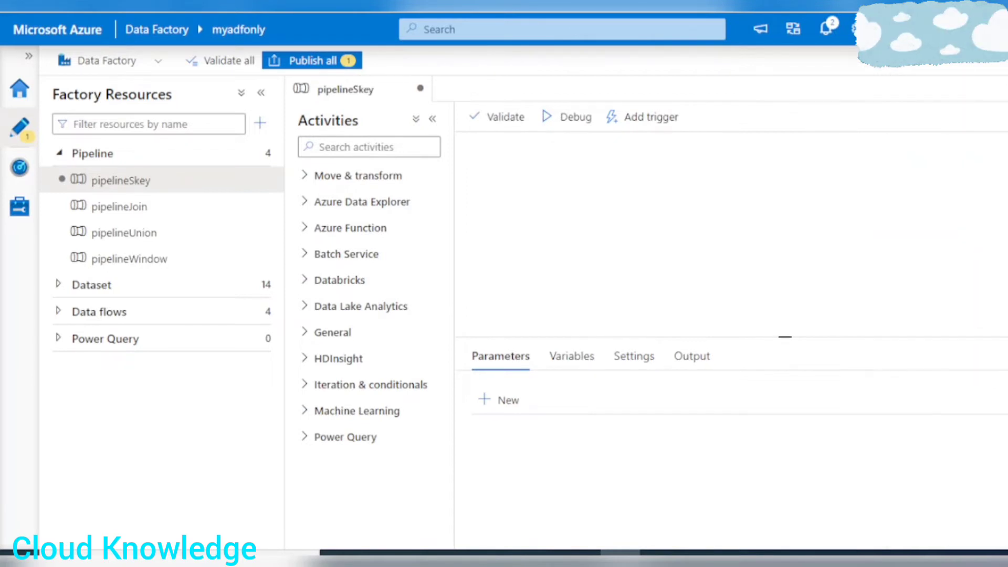
Add a Data flow activity to the pipeline and create a new data flow named dataflowSkey for it.
{"action": "left_click", "coordinate": [318, 179]}
{"action": "left_click_drag", "start_coordinate": [333, 239], "coordinate": [756, 181]}
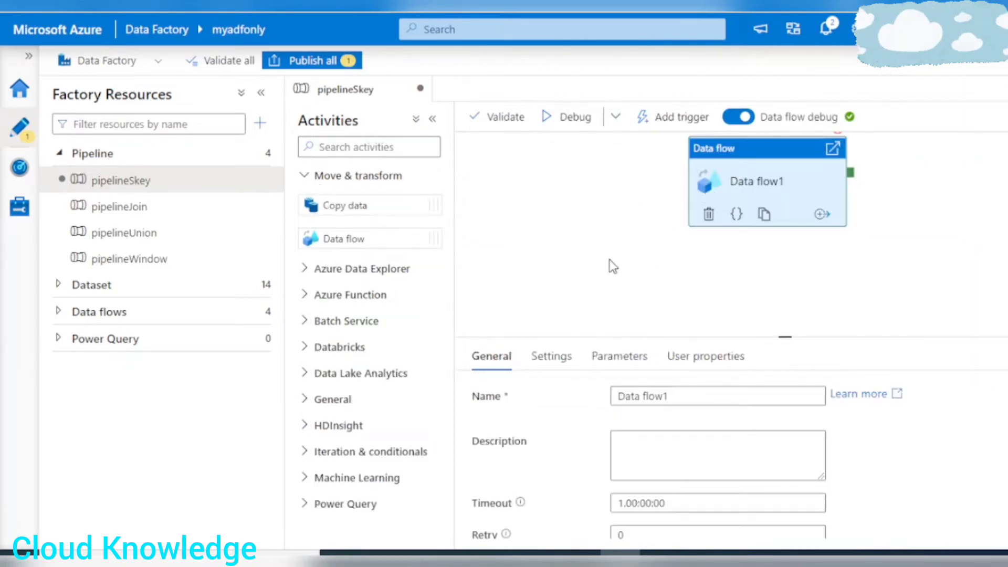
{"action": "left_click", "coordinate": [568, 356]}
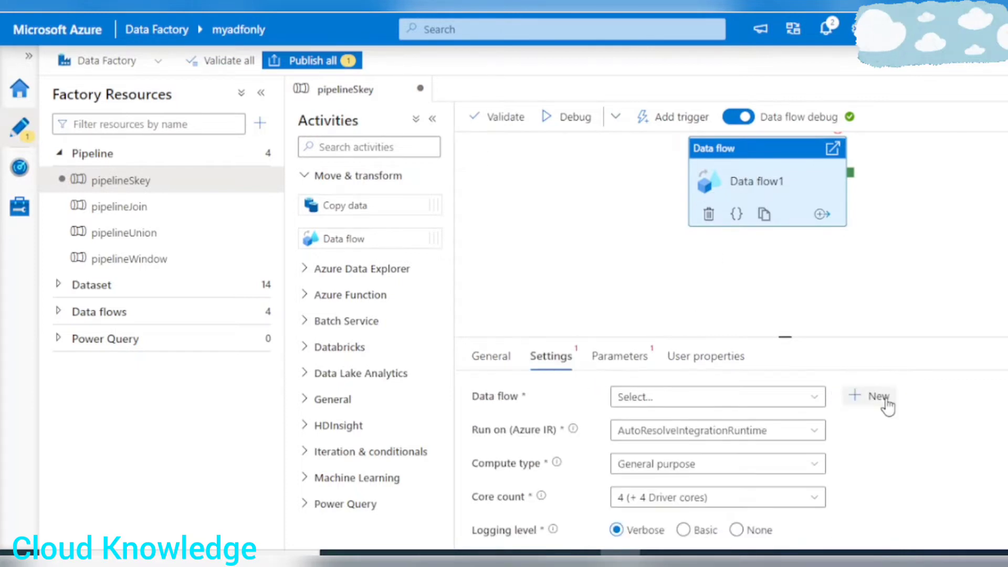
{"action": "left_click", "coordinate": [850, 398]}
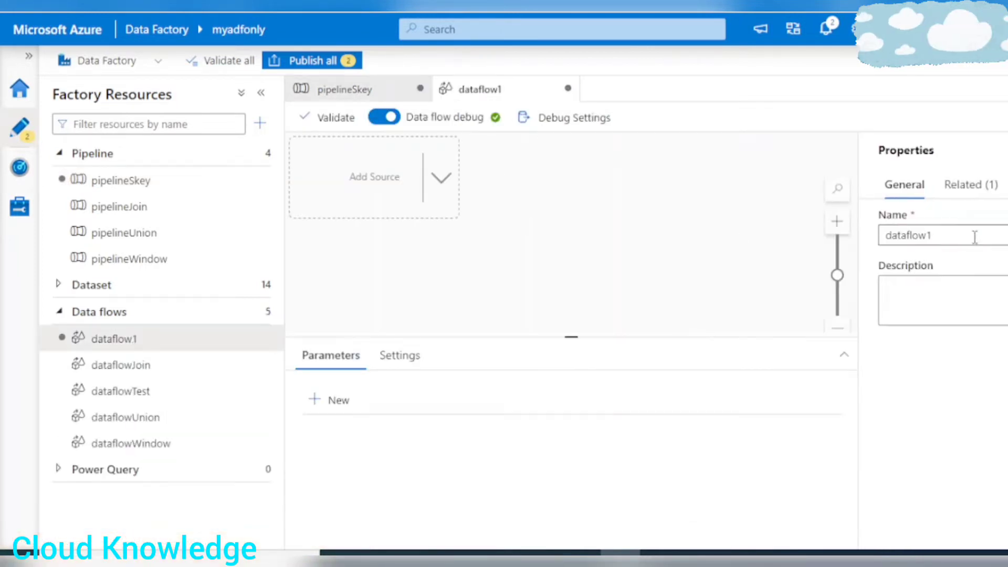
{"action": "left_click", "coordinate": [954, 243]}
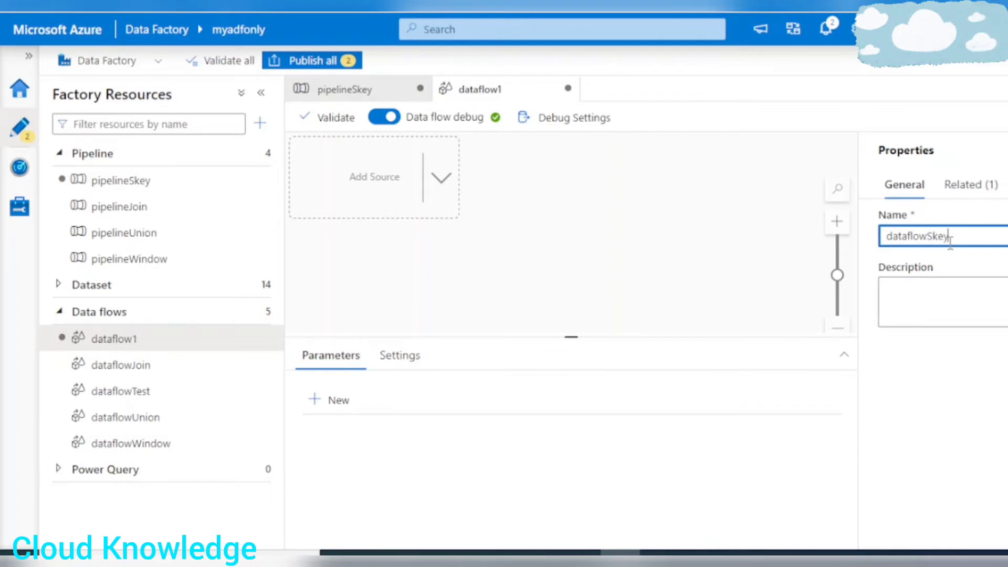
{"action": "left_click", "coordinate": [1006, 118]}
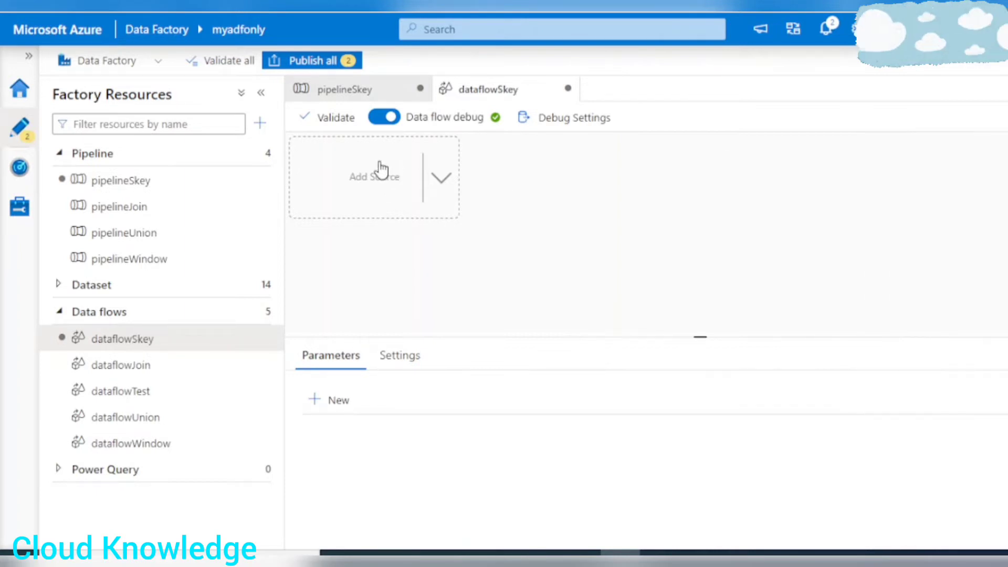
{"action": "left_click", "coordinate": [261, 93]}
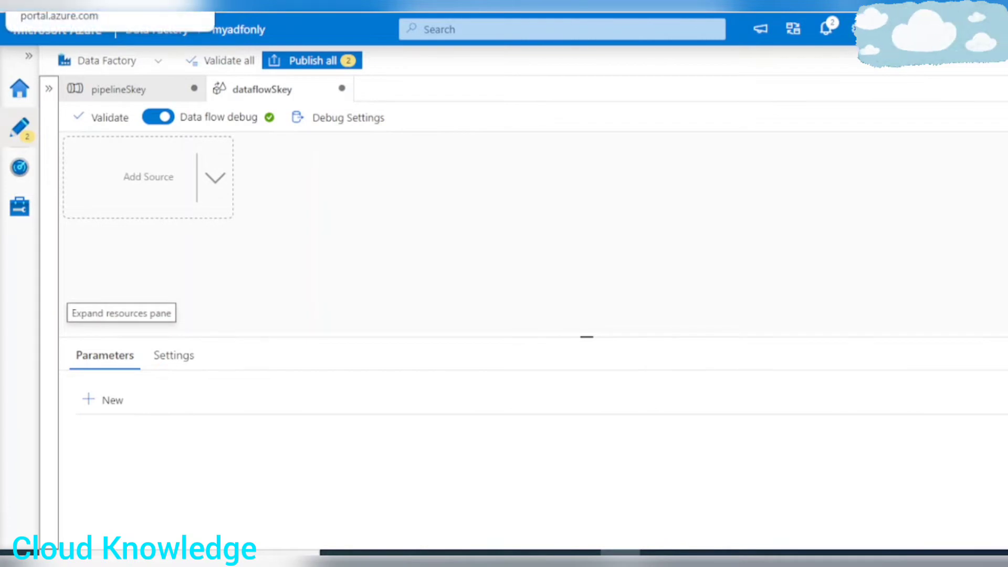
In the adfonly storage account in the Azure portal, preview Customers.csv from the Input/SurrogateKey folder of adfcontainer.
{"action": "left_click", "coordinate": [63, 4]}
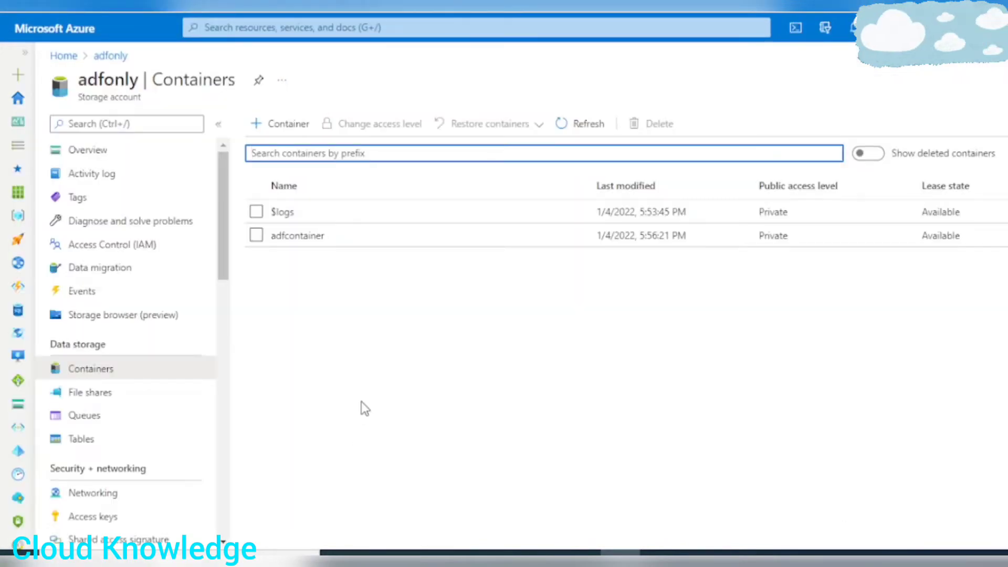
{"action": "left_click", "coordinate": [299, 236]}
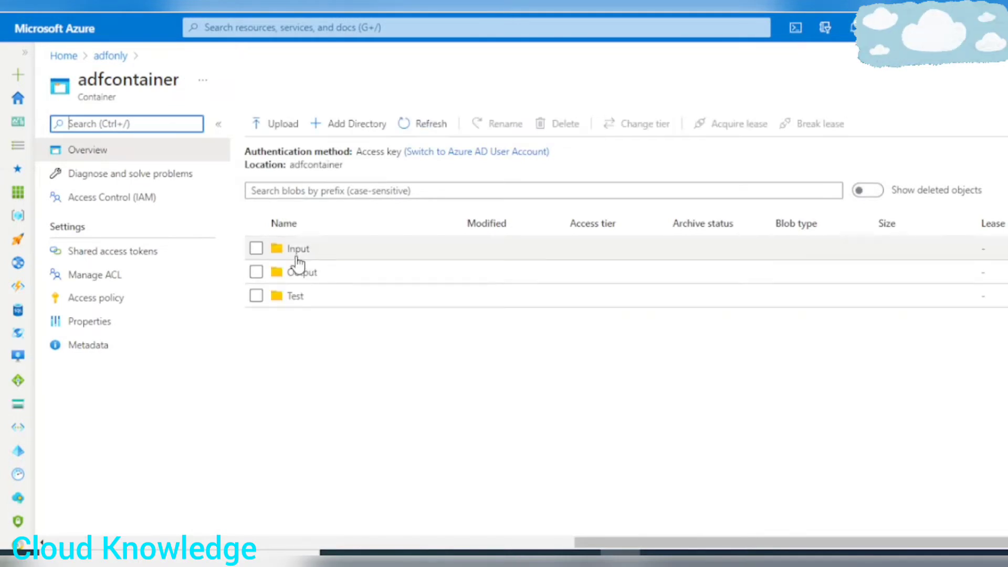
{"action": "left_click", "coordinate": [297, 253]}
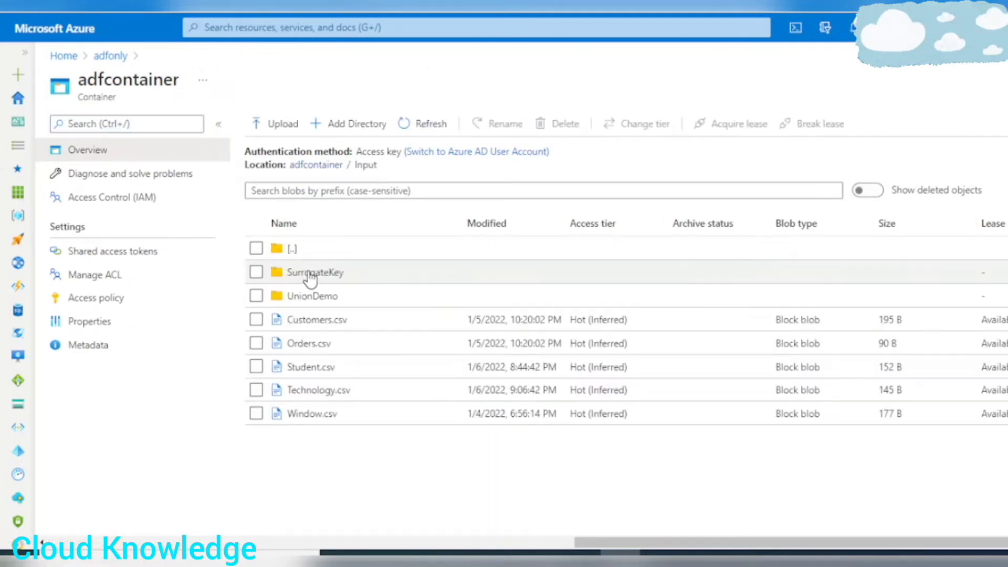
{"action": "left_click", "coordinate": [304, 271]}
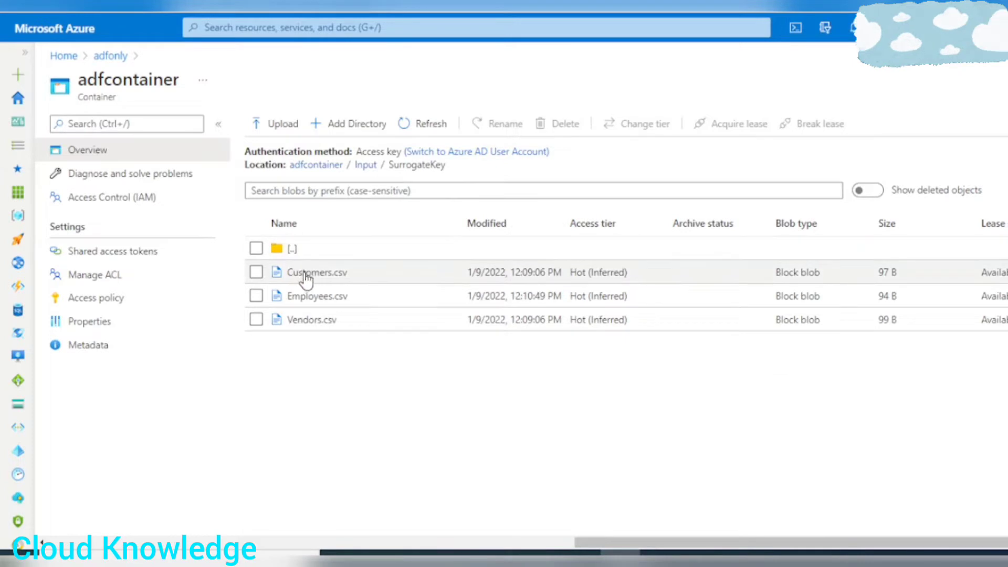
{"action": "left_click", "coordinate": [304, 272]}
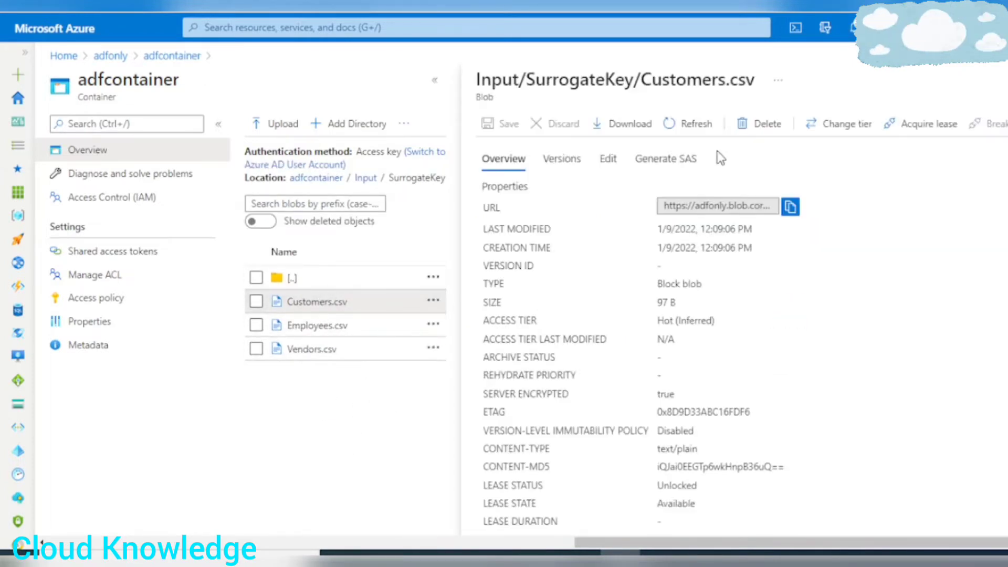
{"action": "left_click", "coordinate": [609, 158]}
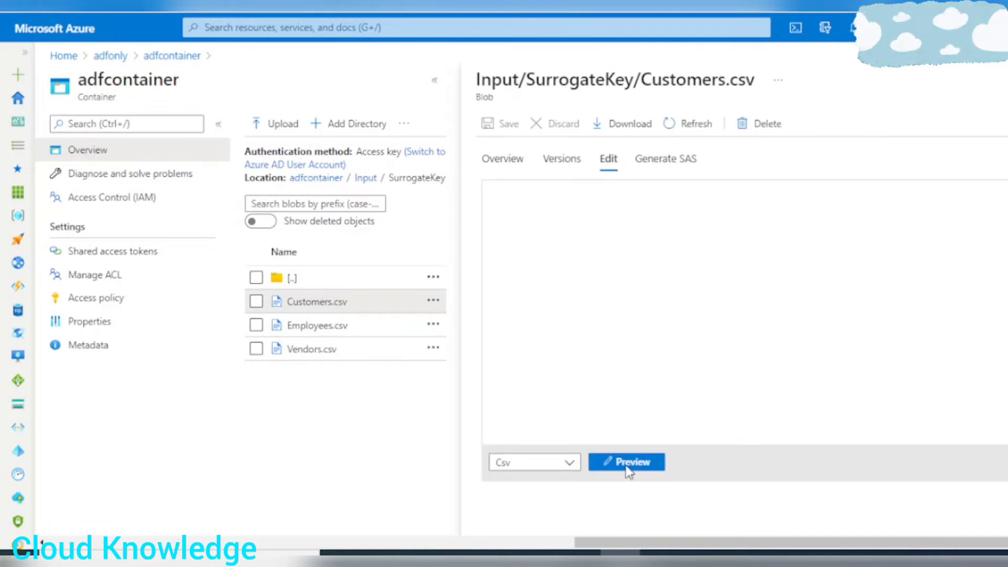
{"action": "left_click", "coordinate": [628, 464]}
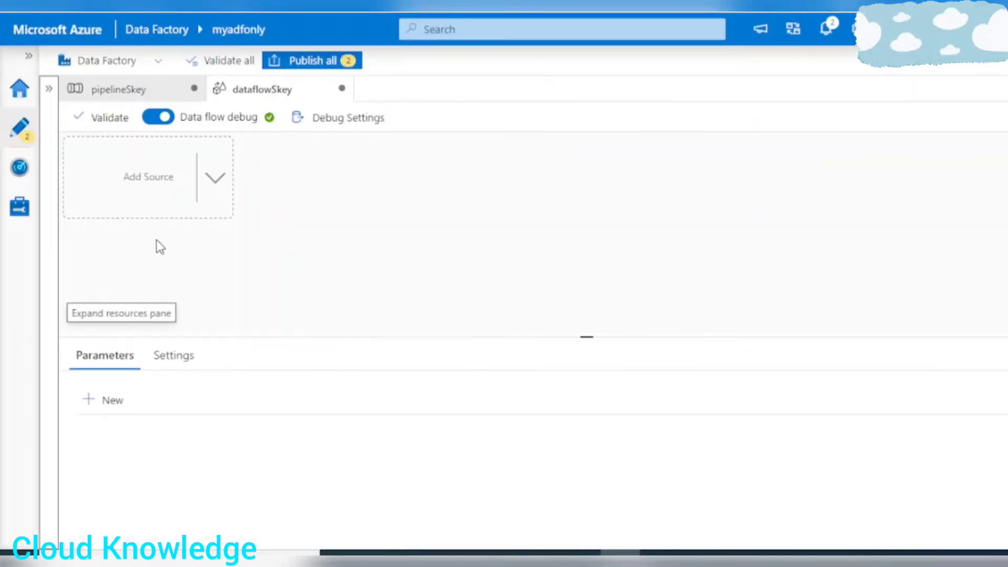
Back in dataflowSkey, add a source and start a new Azure Data Lake Storage Gen2 dataset in DelimitedText format for it.
{"action": "left_click", "coordinate": [215, 180]}
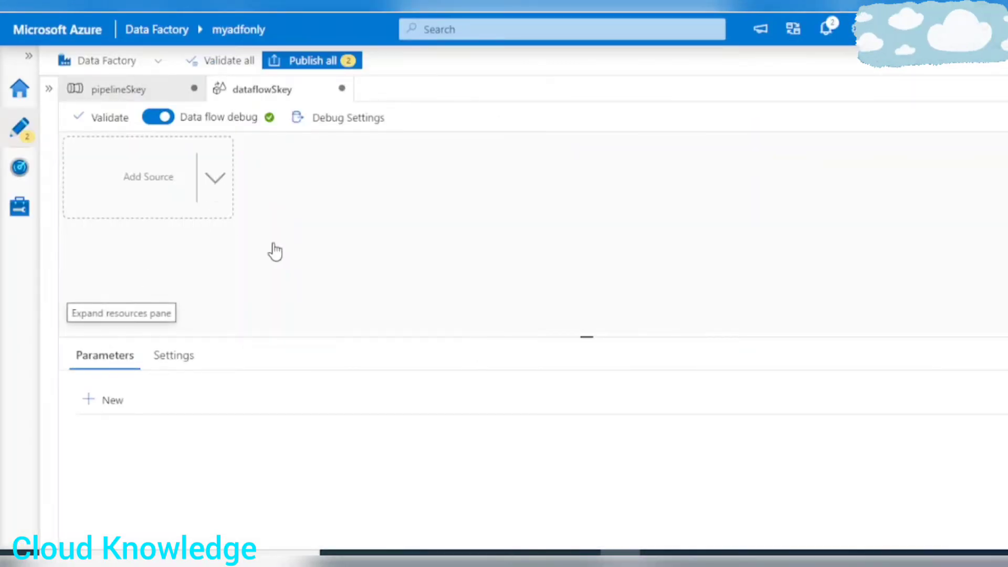
{"action": "left_click", "coordinate": [290, 210]}
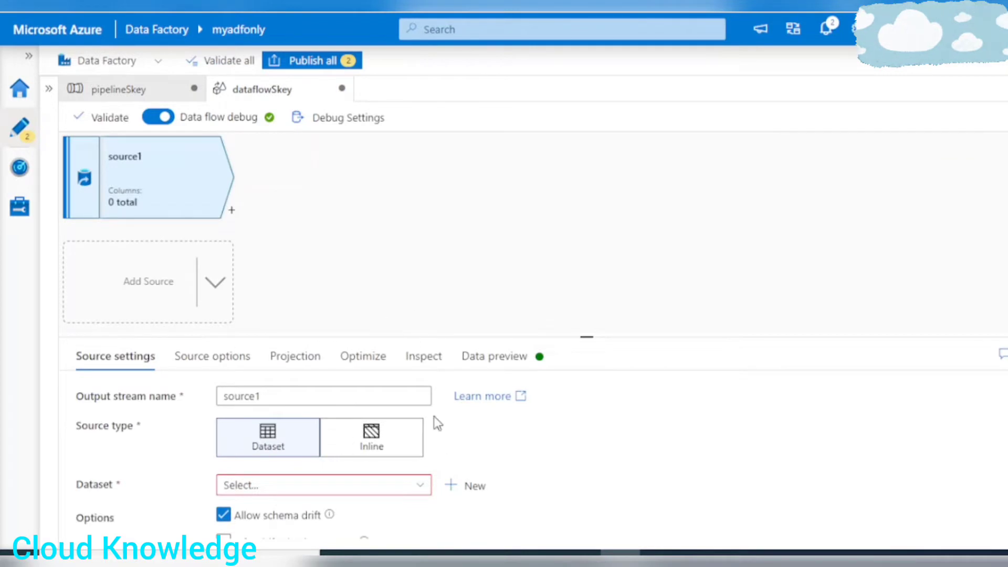
{"action": "left_click_drag", "start_coordinate": [393, 338], "coordinate": [405, 266]}
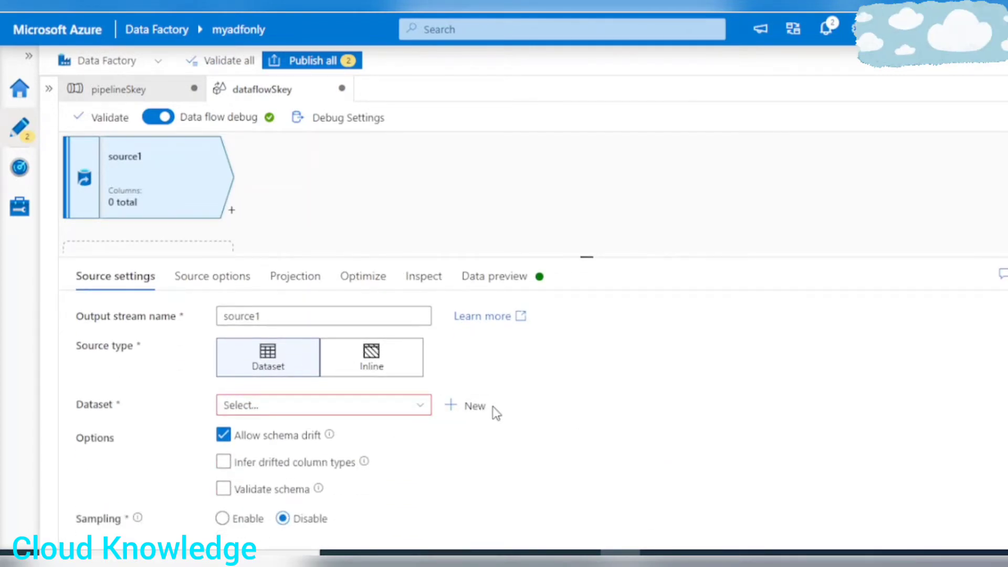
{"action": "left_click", "coordinate": [473, 406]}
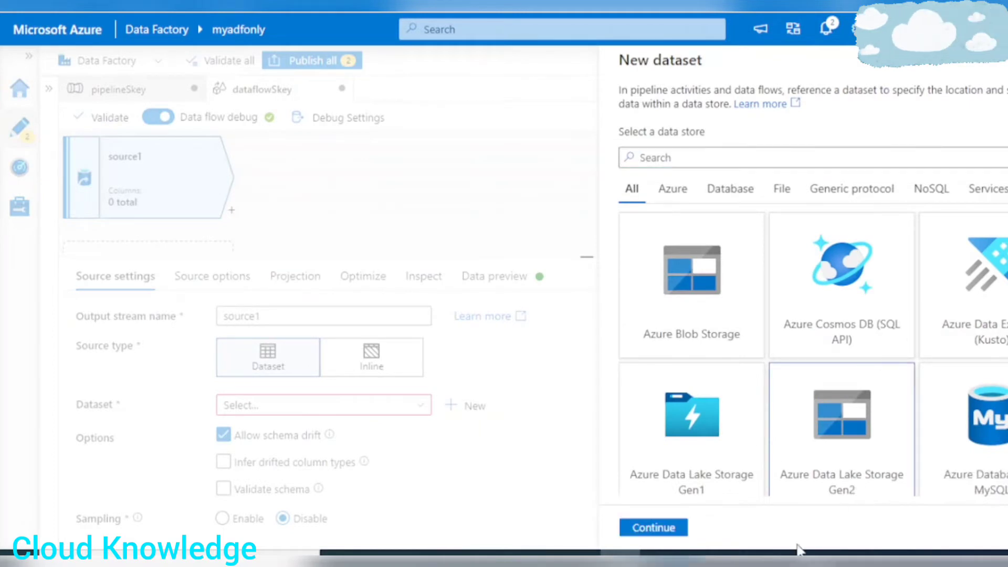
{"action": "left_click", "coordinate": [663, 532]}
{"action": "left_click", "coordinate": [893, 251]}
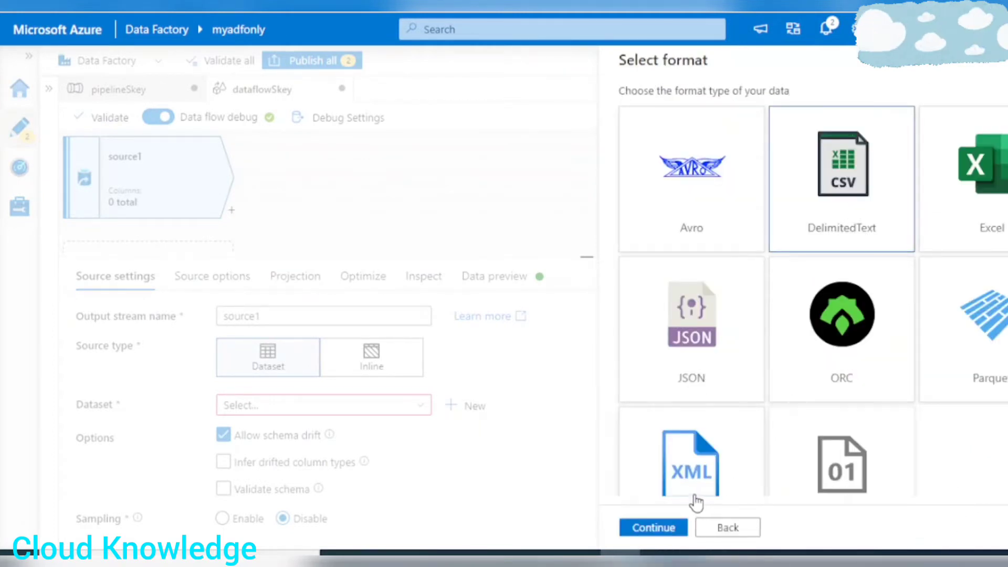
{"action": "left_click", "coordinate": [653, 527]}
Name the dataset CustomersSkey, link it to AzureDataLakeStorageGen2 and use the first row as header.
{"action": "left_click_drag", "start_coordinate": [711, 109], "coordinate": [441, 116]}
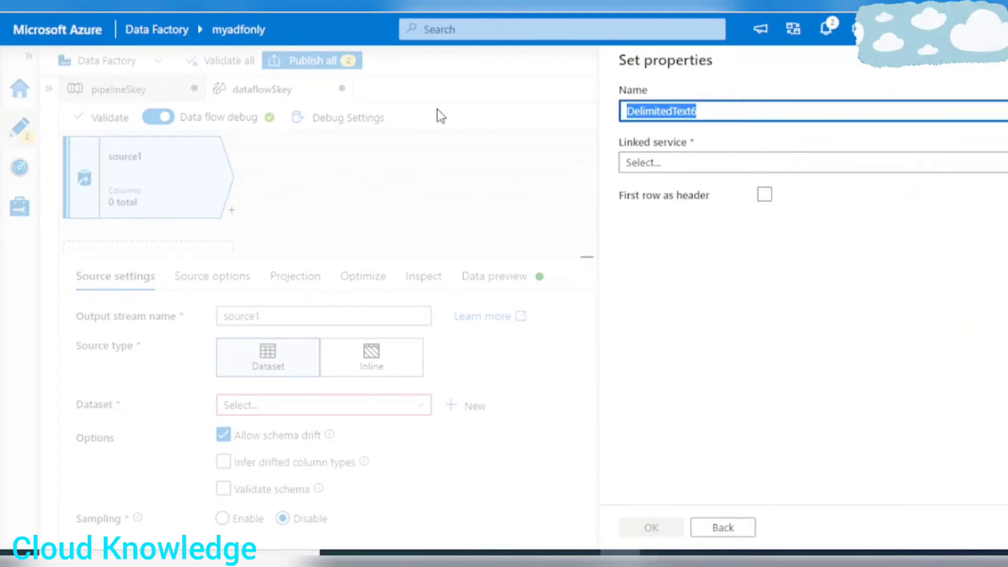
{"action": "type", "text": "Cut"}
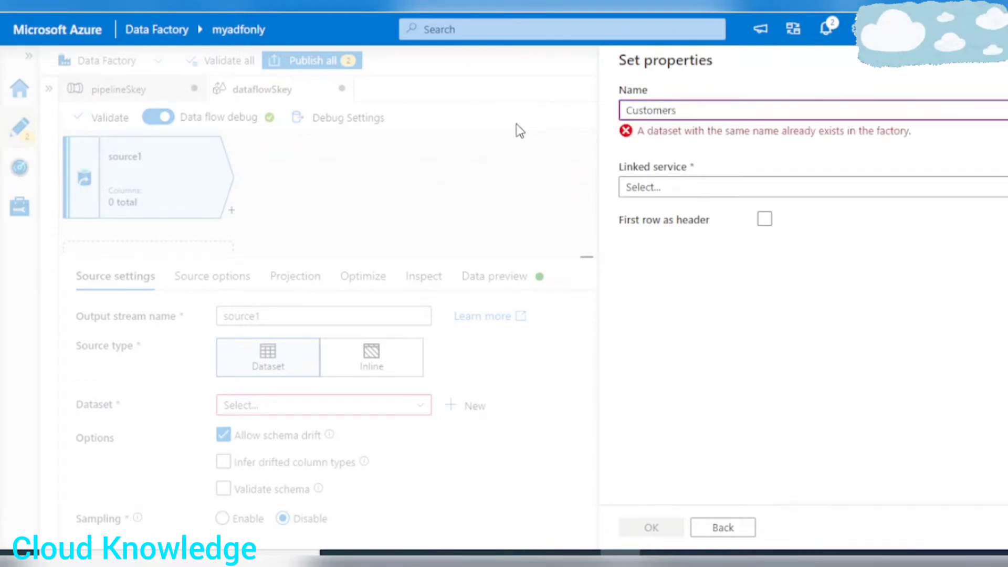
{"action": "type", "text": "key"}
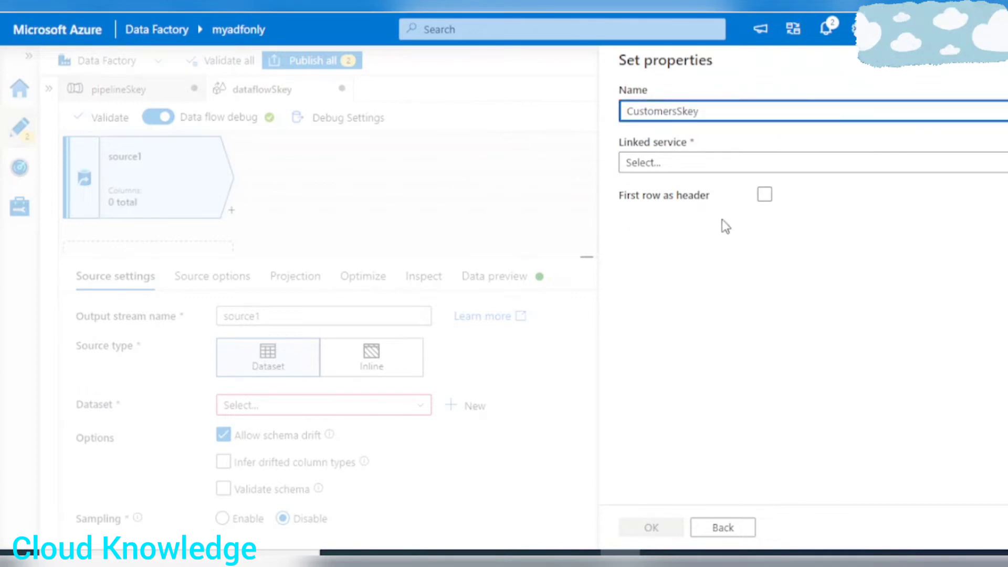
{"action": "left_click", "coordinate": [667, 164]}
{"action": "left_click", "coordinate": [665, 281]}
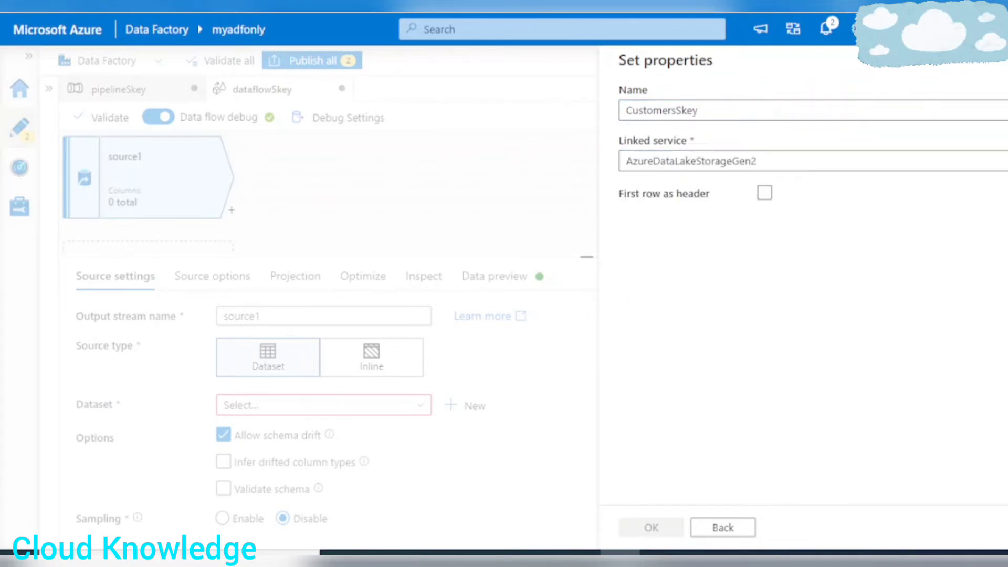
{"action": "left_click", "coordinate": [766, 241]}
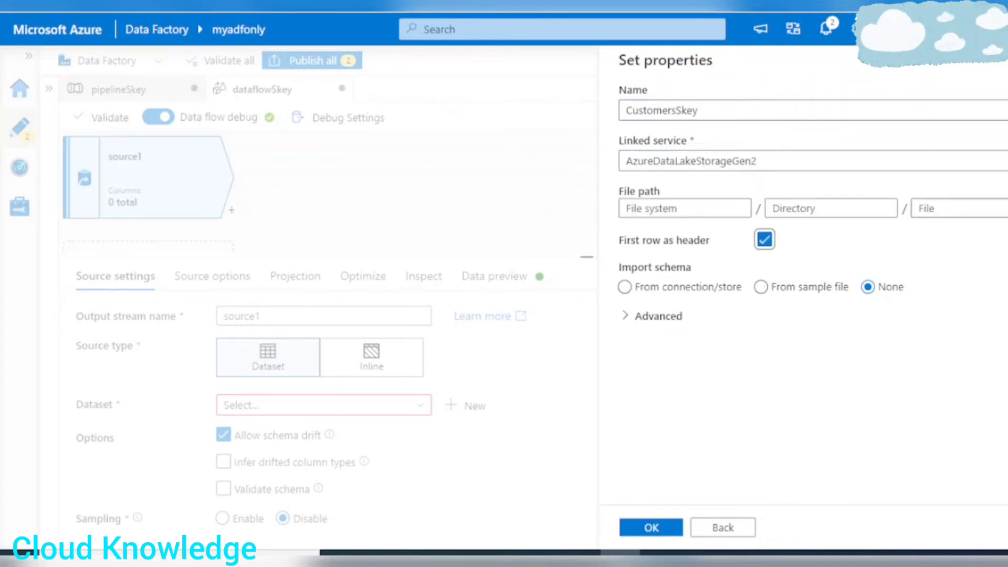
Point the CustomersSkey dataset to Customers.csv in adfcontainer's Input/SurrogateKey folder and create the dataset.
{"action": "left_click", "coordinate": [1005, 208]}
{"action": "left_click", "coordinate": [686, 149]}
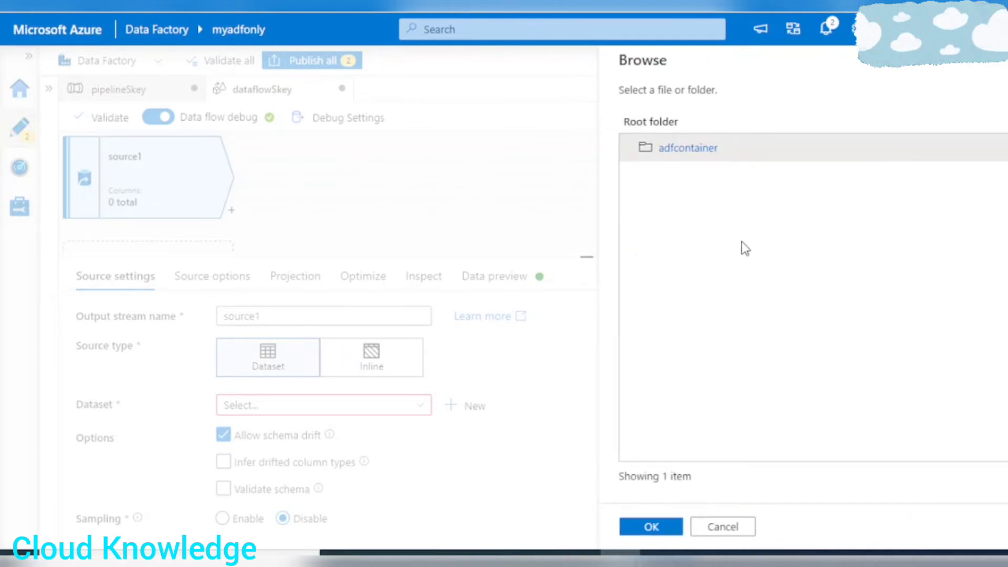
{"action": "double_click", "coordinate": [694, 148]}
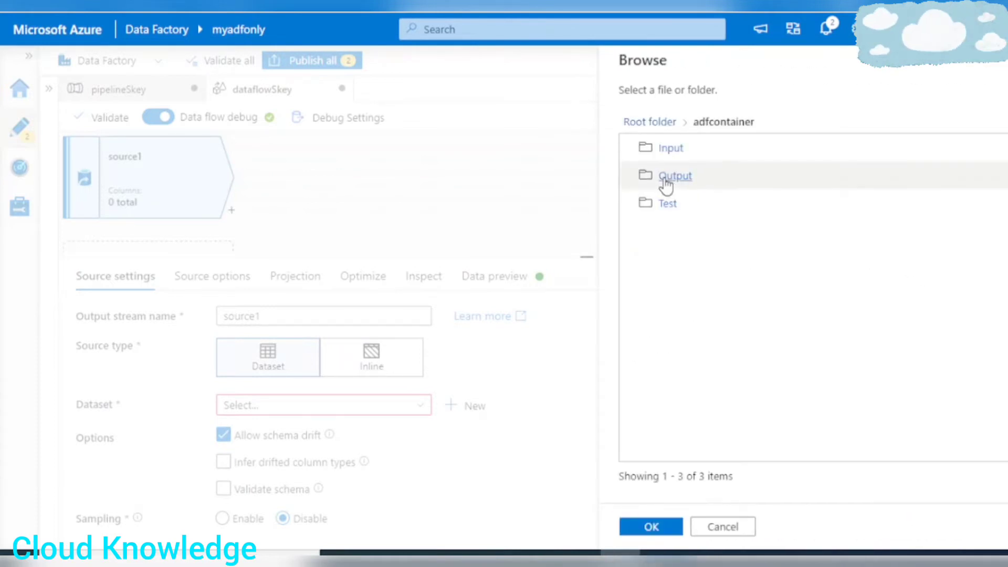
{"action": "left_click", "coordinate": [673, 149]}
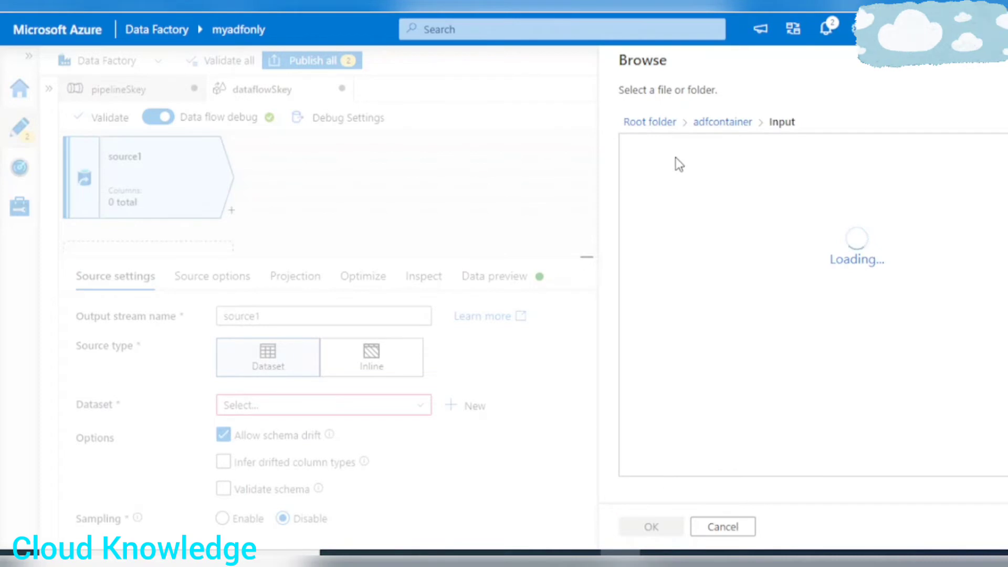
{"action": "left_click", "coordinate": [676, 156]}
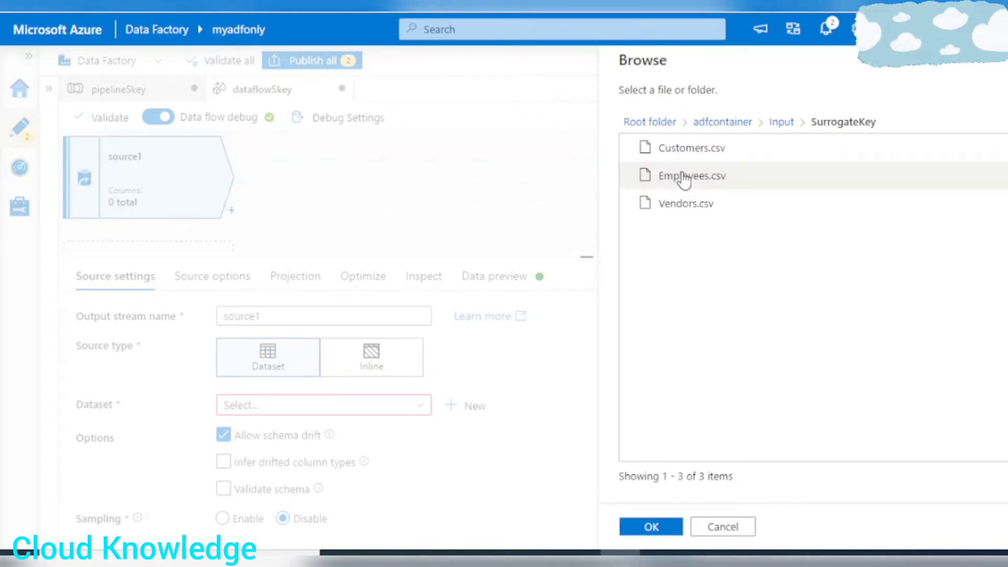
{"action": "left_click", "coordinate": [682, 147]}
{"action": "left_click", "coordinate": [666, 529]}
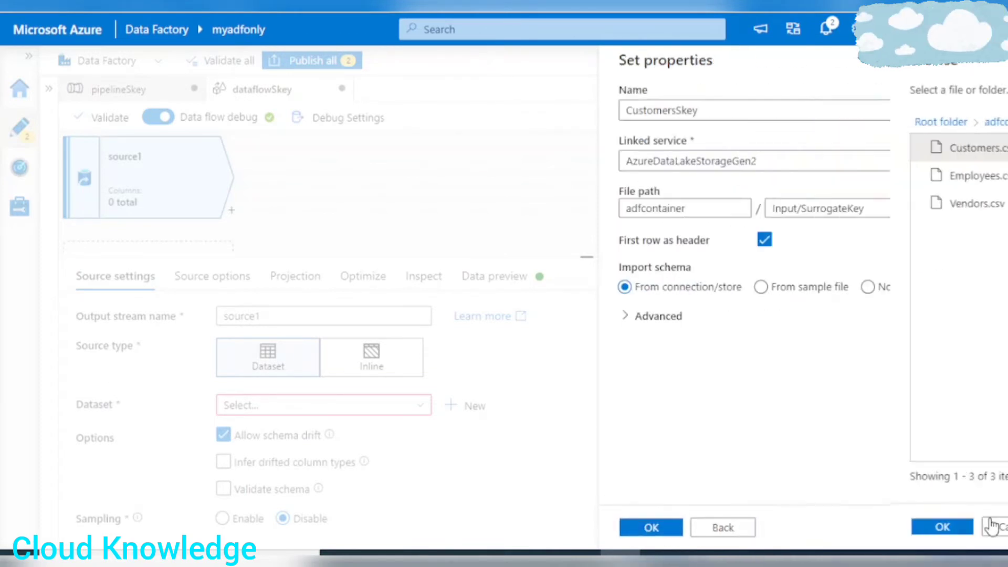
{"action": "left_click", "coordinate": [654, 529]}
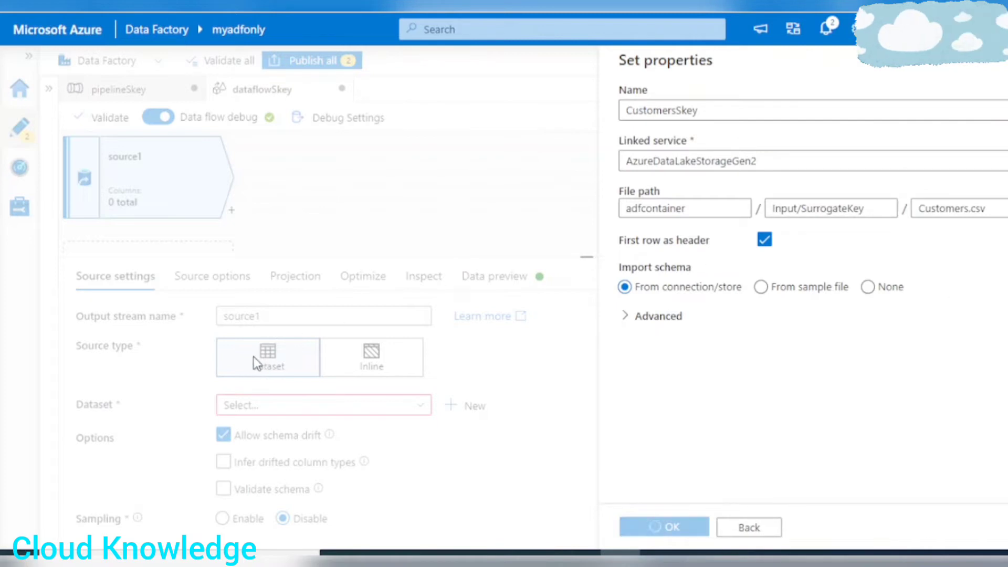
Rename the source's output stream to Customers.
{"action": "left_click_drag", "start_coordinate": [304, 318], "coordinate": [71, 308]}
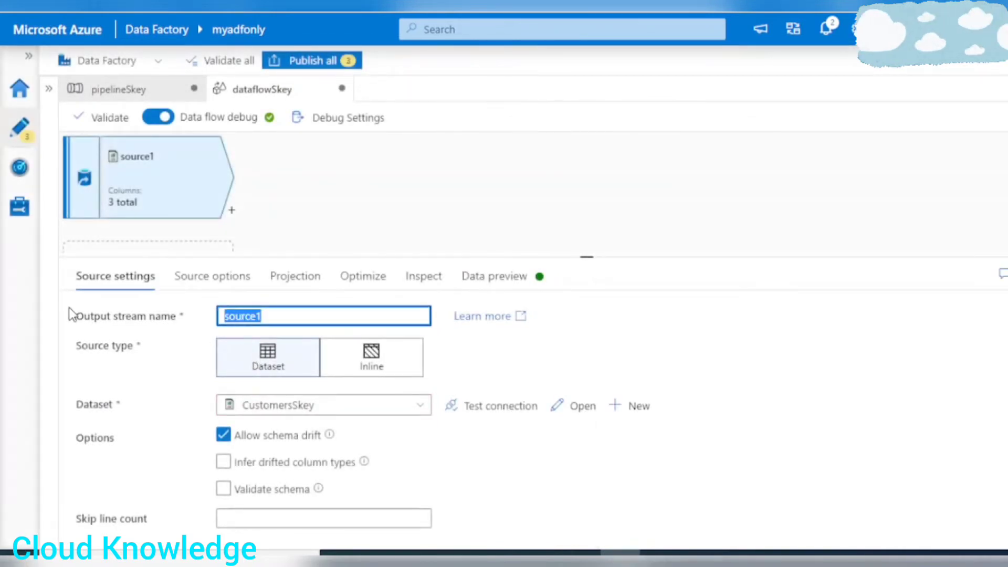
{"action": "type", "text": "Customers"}
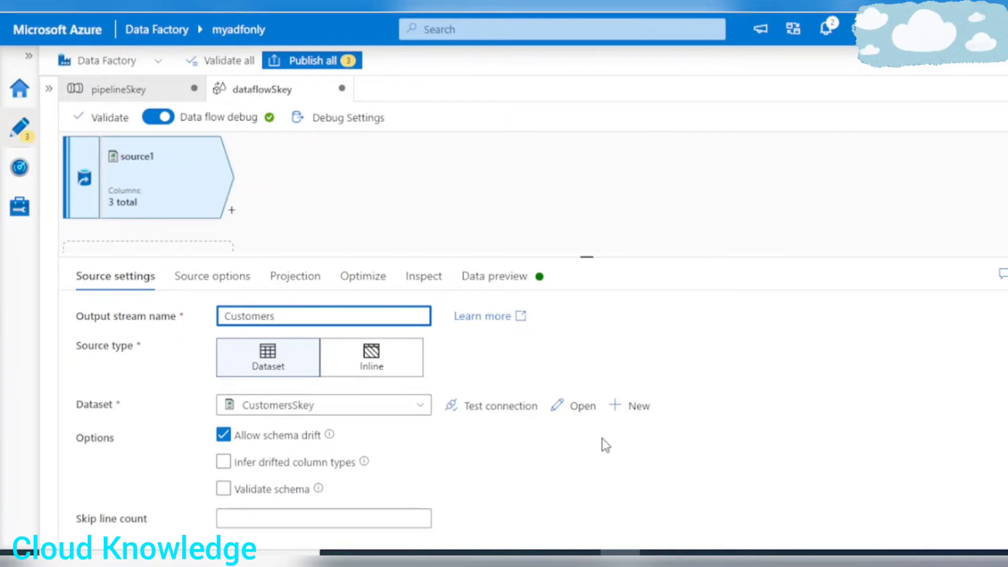
{"action": "scroll", "coordinate": [605, 444], "scroll_direction": "down", "scroll_amount": 1}
{"action": "scroll", "coordinate": [605, 441], "scroll_direction": "up", "scroll_amount": 1}
{"action": "left_click", "coordinate": [268, 231]}
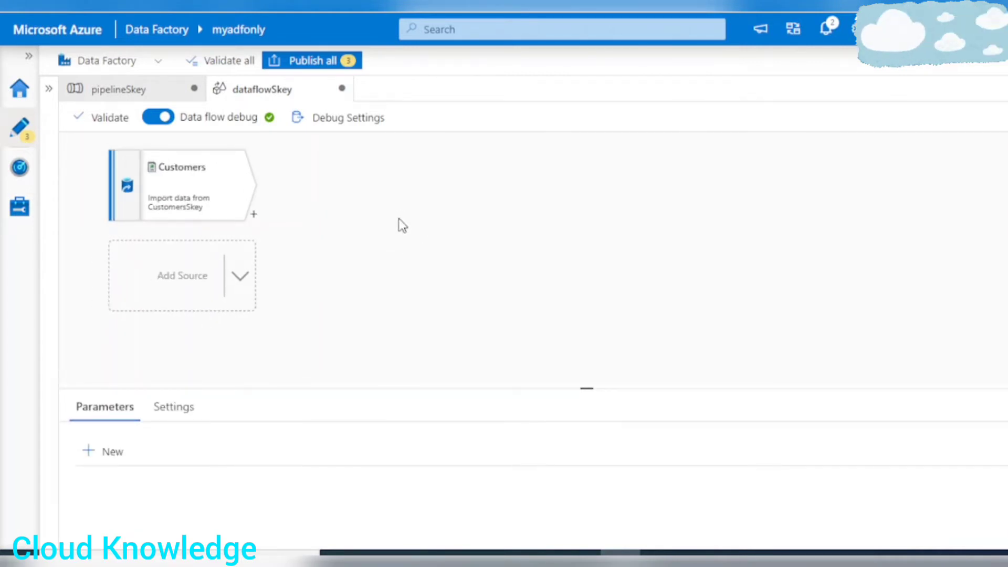
Add a second source below Customers and start a new Azure Data Lake Storage Gen2 dataset in DelimitedText format for it.
{"action": "left_click", "coordinate": [239, 279]}
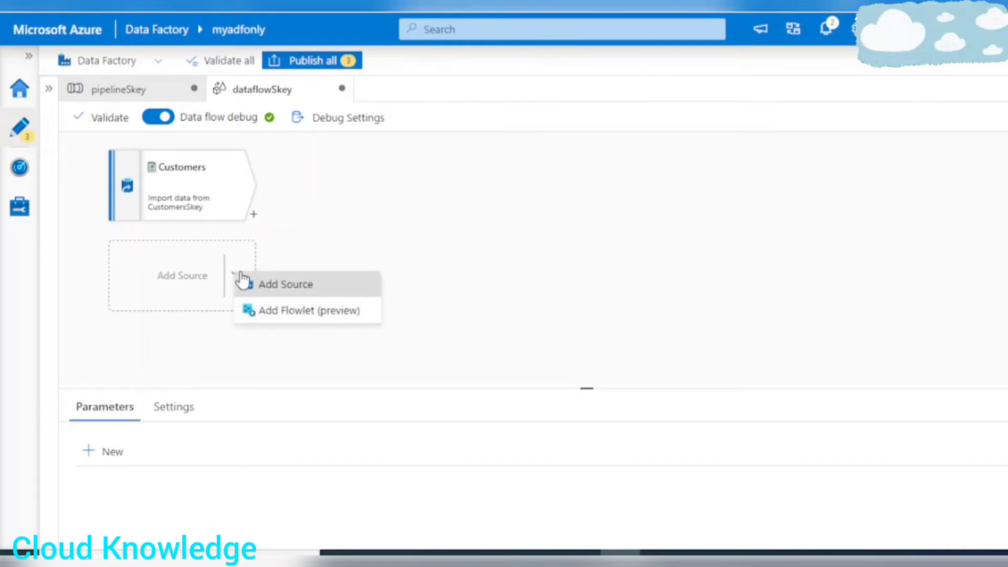
{"action": "left_click", "coordinate": [292, 289]}
{"action": "left_click_drag", "start_coordinate": [407, 390], "coordinate": [409, 255]}
{"action": "left_click", "coordinate": [465, 404]}
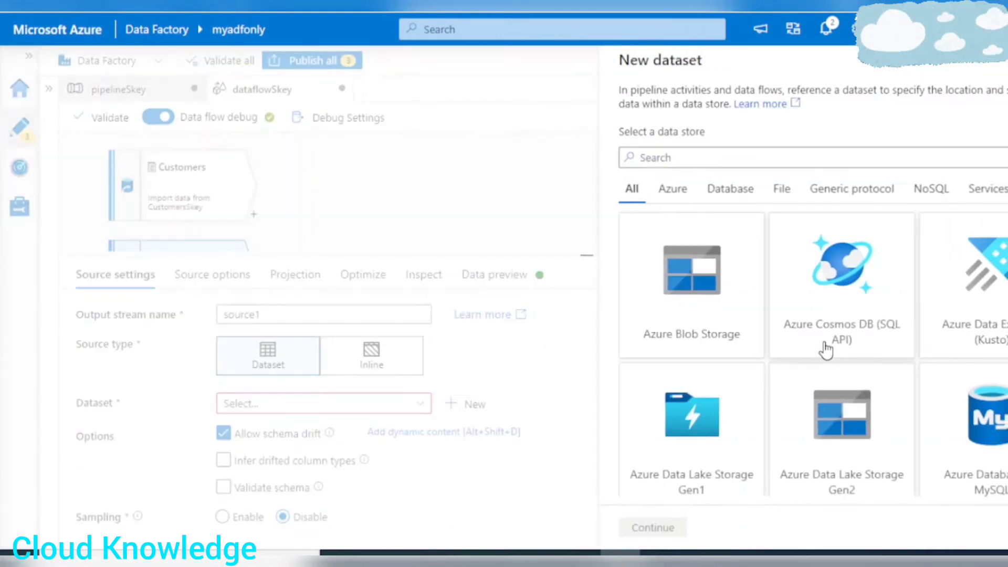
{"action": "left_click", "coordinate": [833, 450]}
{"action": "left_click", "coordinate": [640, 529]}
{"action": "left_click", "coordinate": [866, 213]}
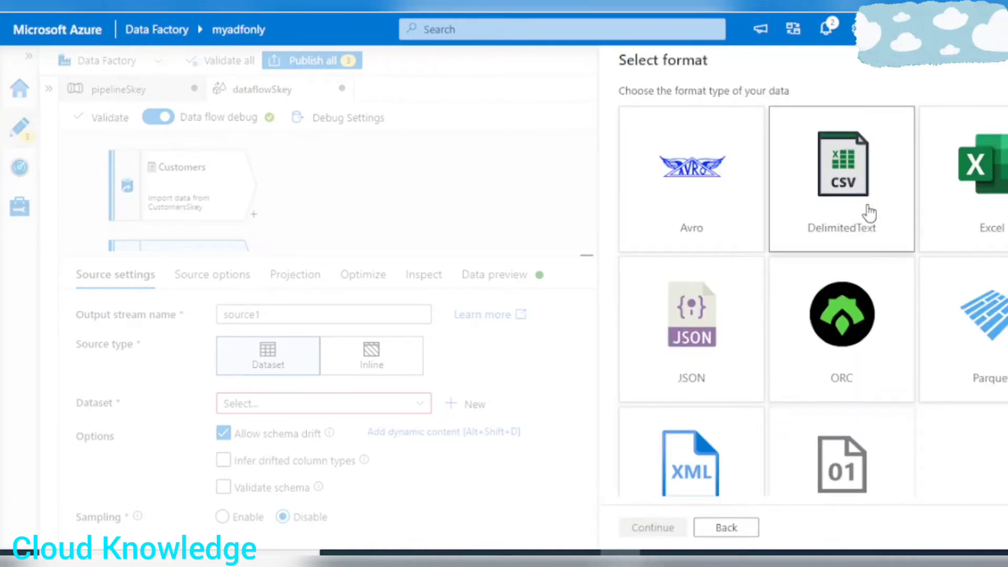
{"action": "left_click", "coordinate": [660, 534]}
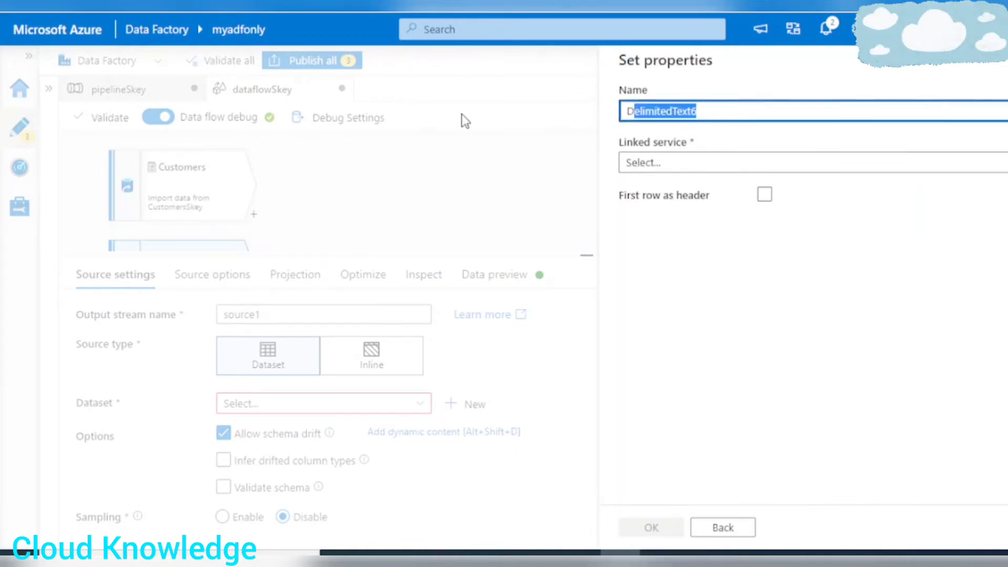
Name the dataset EmployeesSkey, link it to AzureDataLakeStorageGen2 and use the first row as header.
{"action": "type", "text": "EmployeesSkey"}
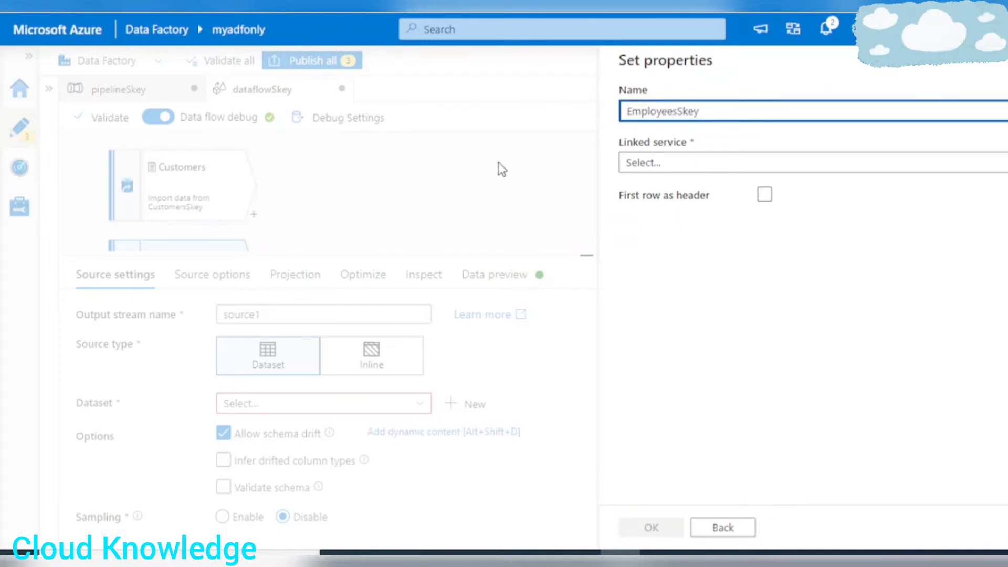
{"action": "left_click", "coordinate": [745, 162]}
{"action": "left_click", "coordinate": [649, 272]}
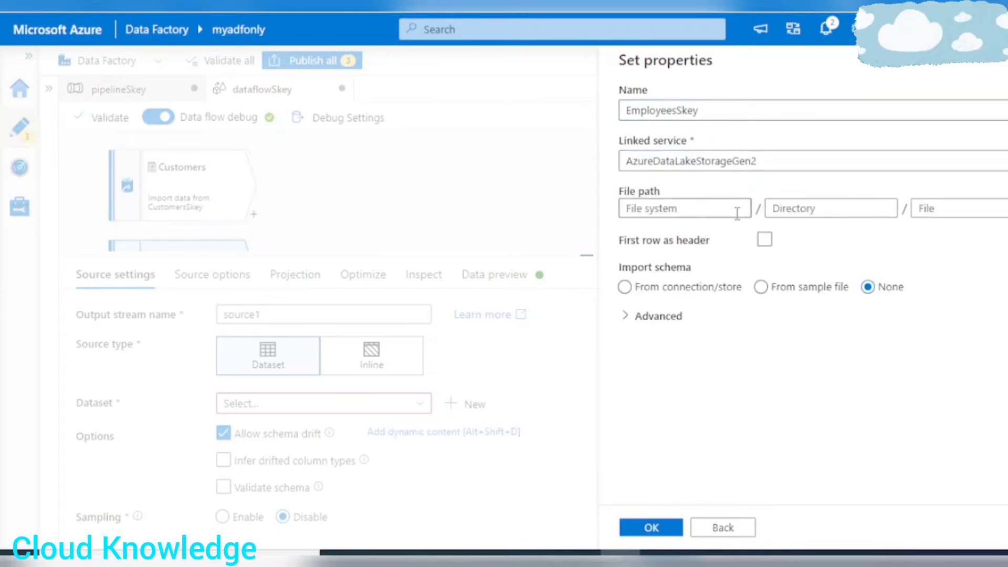
{"action": "left_click", "coordinate": [764, 239]}
Point the EmployeesSkey dataset to Employees.csv in adfcontainer's Input/SurrogateKey folder and create the dataset.
{"action": "left_click", "coordinate": [1005, 209]}
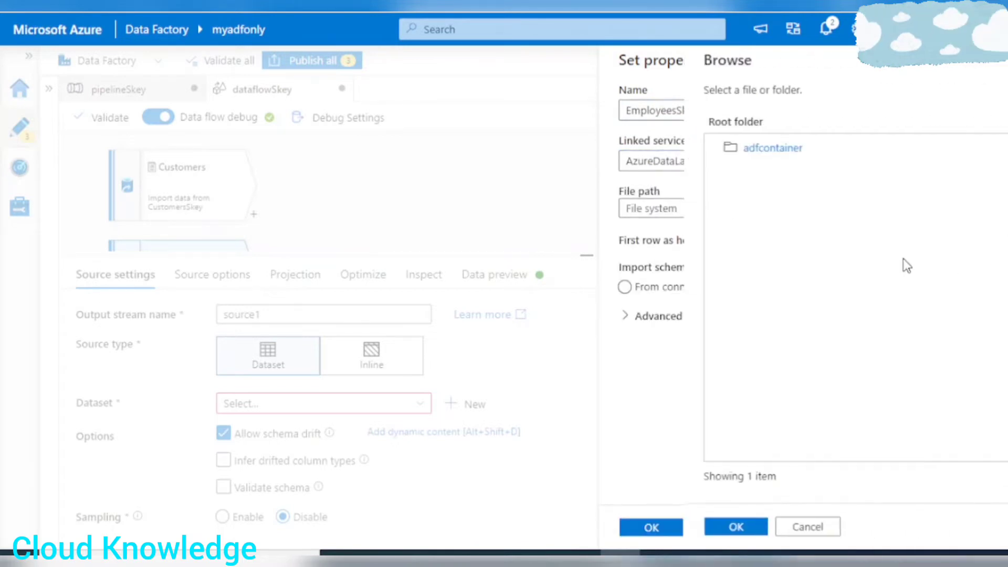
{"action": "left_click", "coordinate": [658, 147]}
{"action": "left_click", "coordinate": [691, 152]}
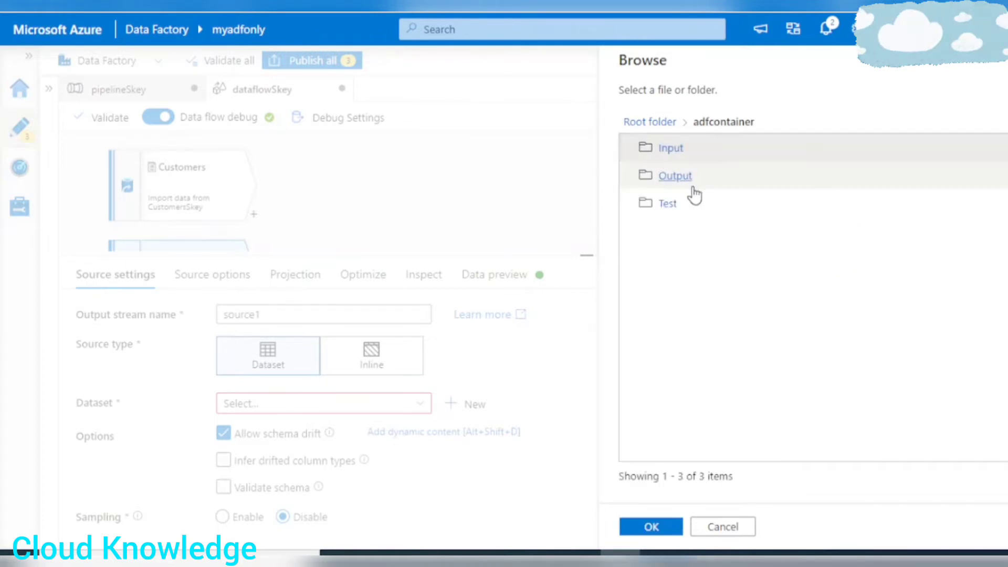
{"action": "left_click", "coordinate": [676, 150]}
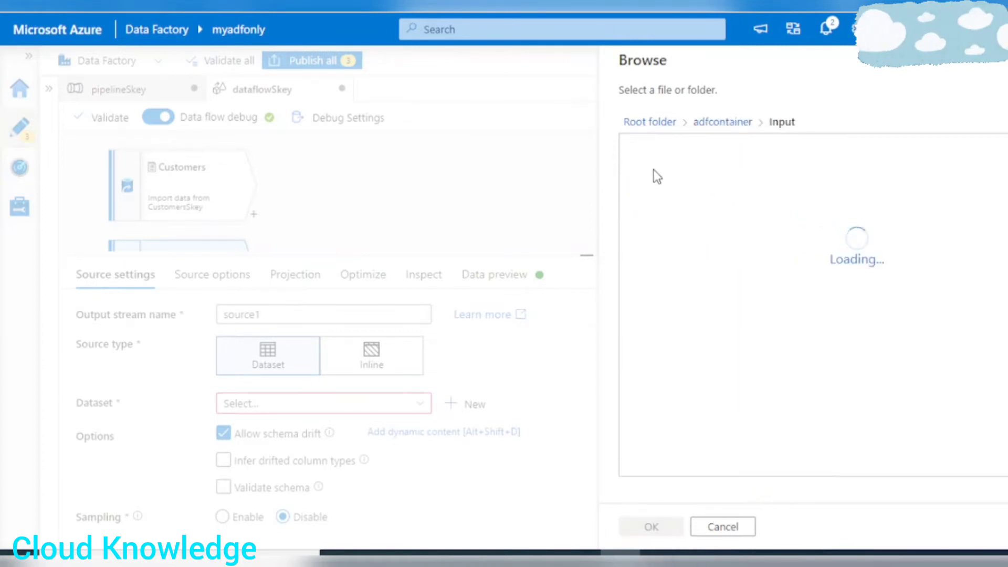
{"action": "left_click", "coordinate": [687, 153]}
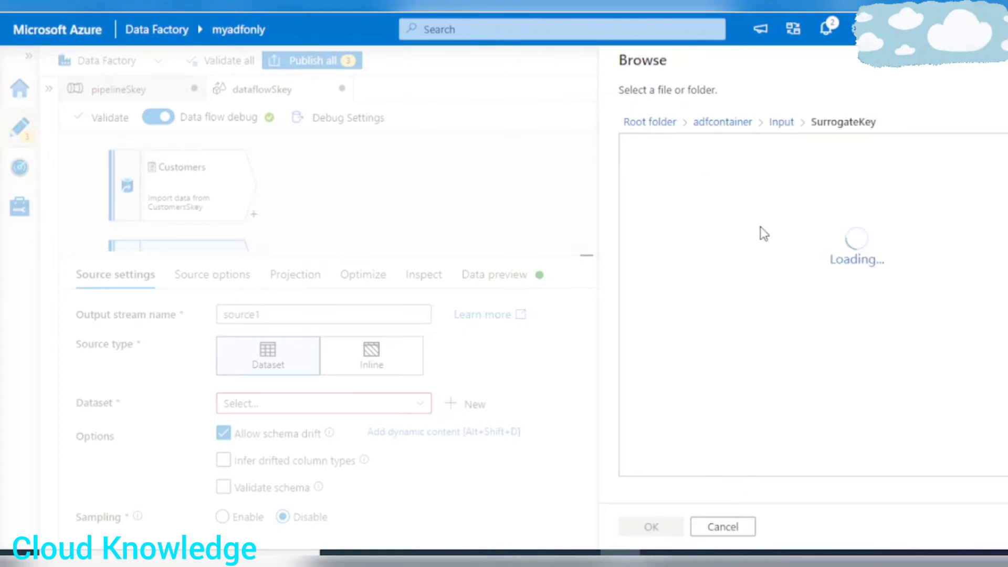
{"action": "left_click", "coordinate": [683, 176]}
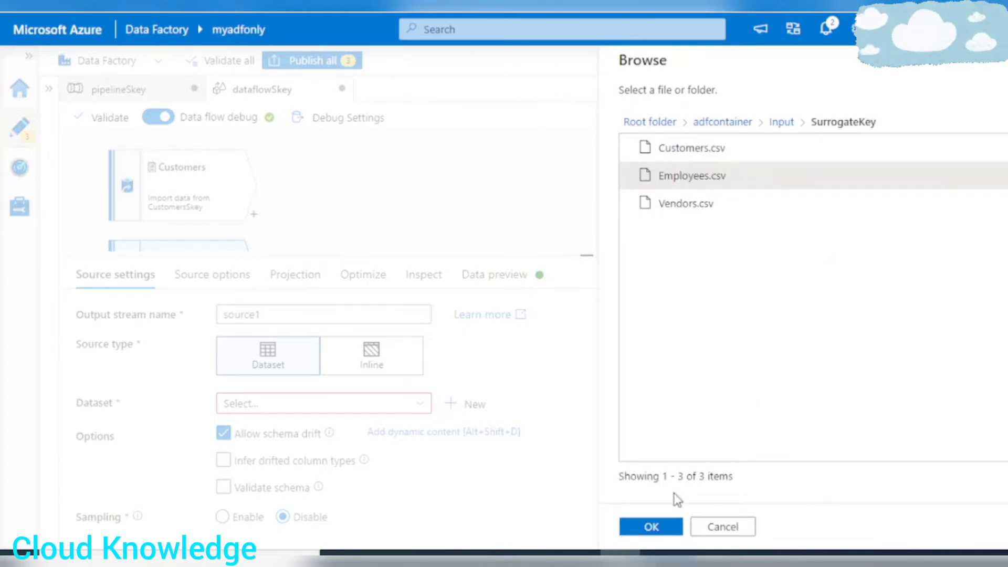
{"action": "left_click", "coordinate": [658, 528]}
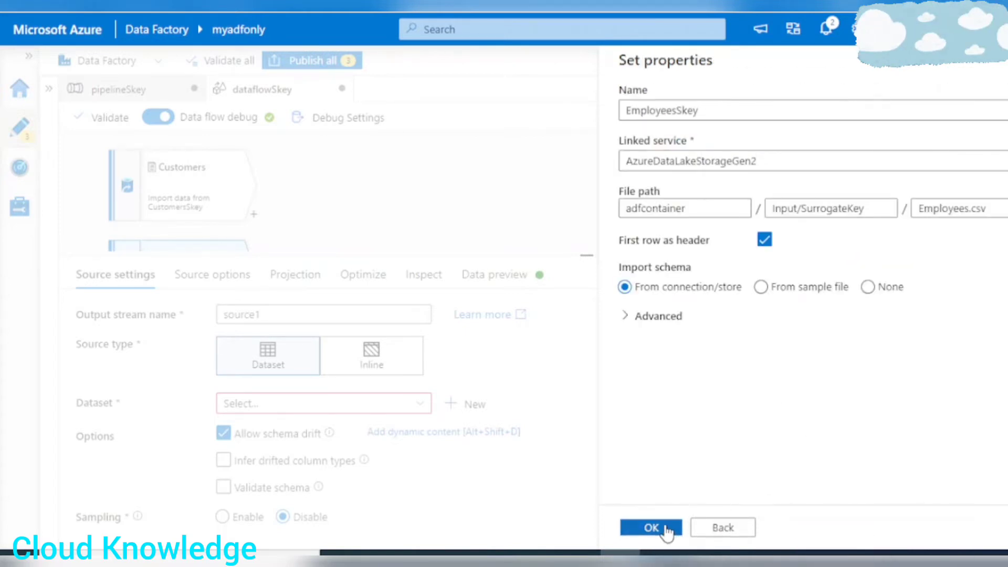
{"action": "left_click", "coordinate": [666, 530]}
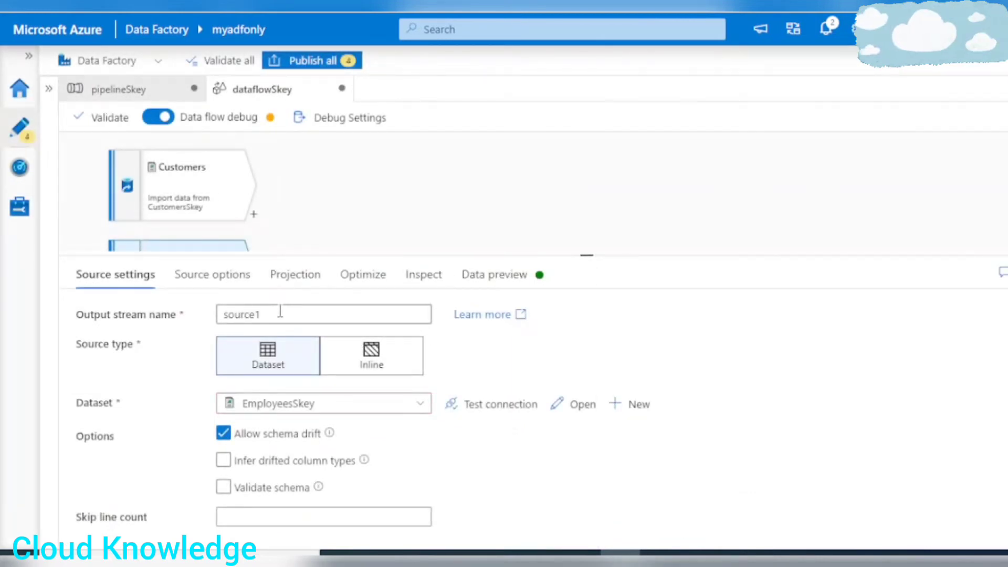
Rename the second source's output stream to Employees.
{"action": "left_click_drag", "start_coordinate": [279, 313], "coordinate": [20, 307]}
{"action": "type", "text": "Employees"}
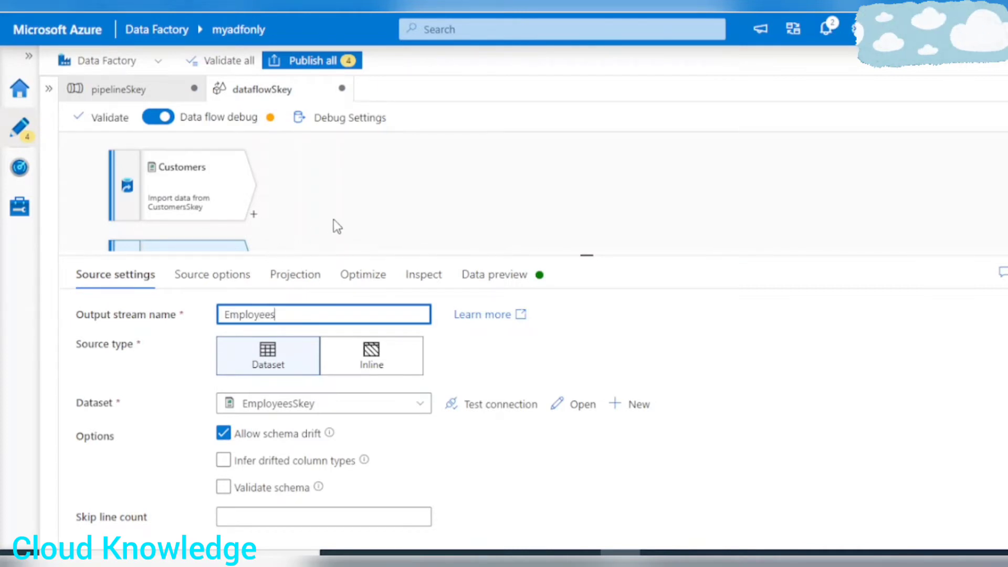
{"action": "left_click_drag", "start_coordinate": [365, 256], "coordinate": [362, 377]}
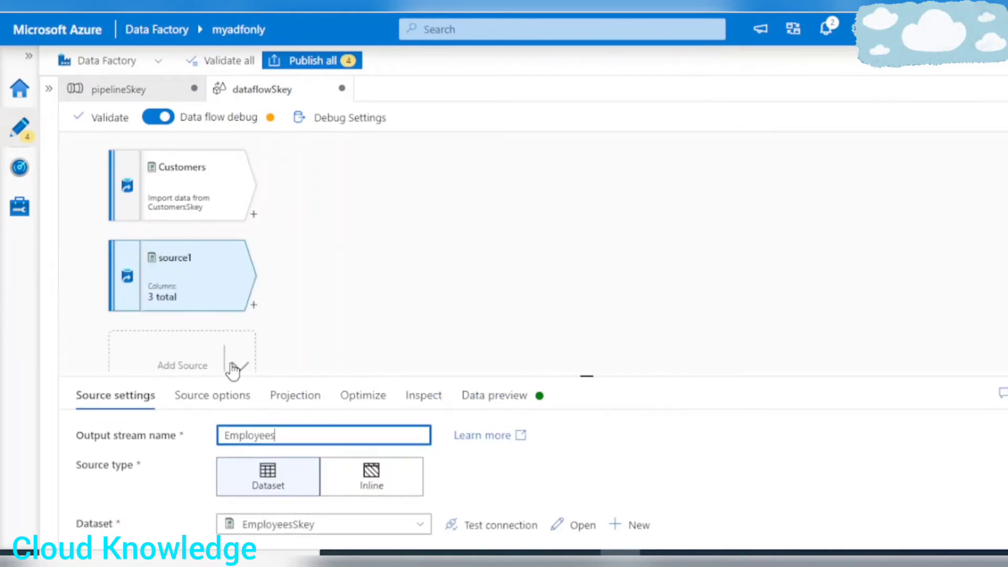
{"action": "left_click", "coordinate": [443, 352]}
Add a third source below Employees and start a new Azure Data Lake Storage Gen2 dataset in DelimitedText format for it.
{"action": "left_click", "coordinate": [236, 365]}
{"action": "left_click", "coordinate": [288, 371]}
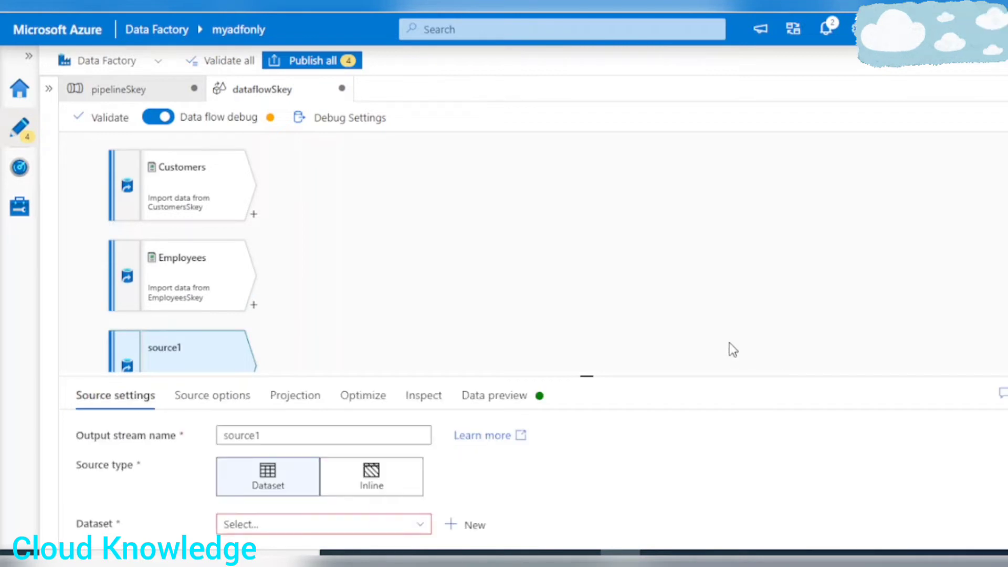
{"action": "left_click_drag", "start_coordinate": [468, 376], "coordinate": [490, 233]}
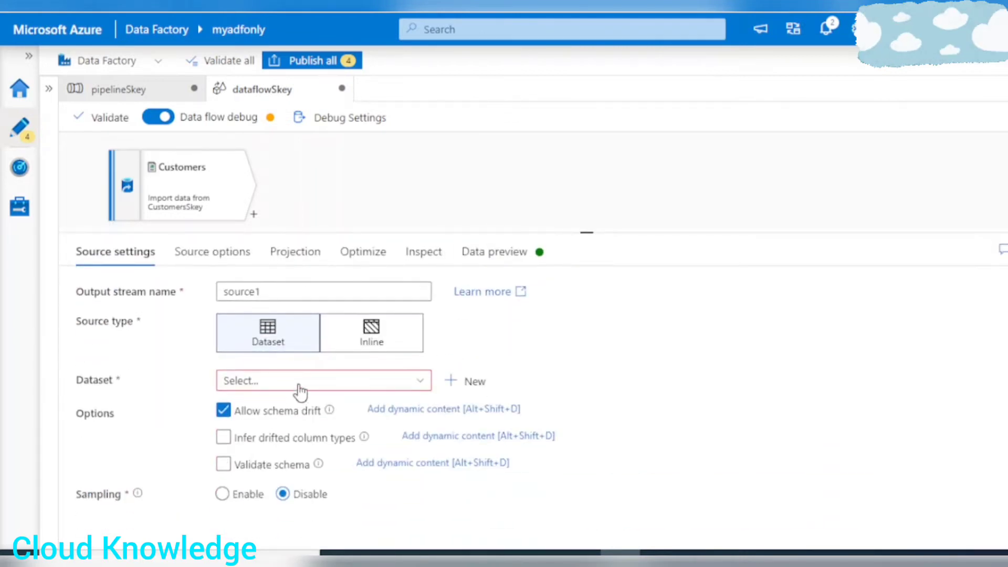
{"action": "left_click", "coordinate": [465, 382]}
{"action": "left_click", "coordinate": [868, 417]}
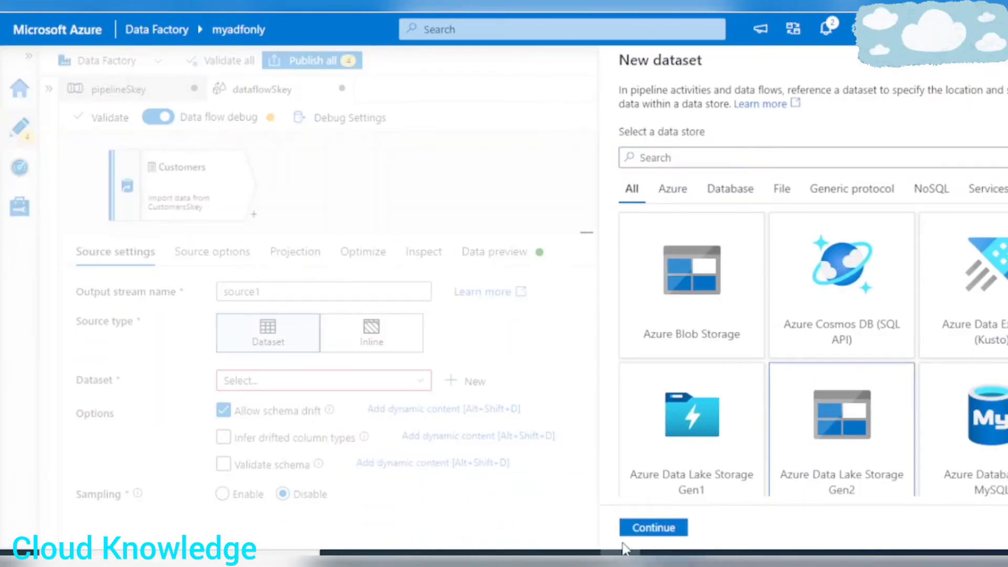
{"action": "left_click", "coordinate": [640, 530]}
{"action": "left_click", "coordinate": [806, 192]}
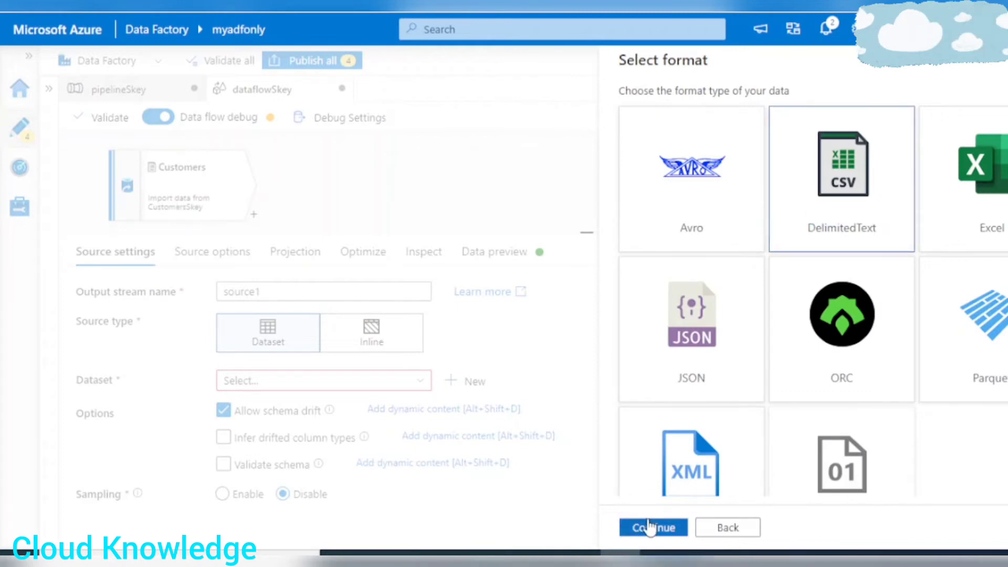
{"action": "left_click", "coordinate": [651, 527]}
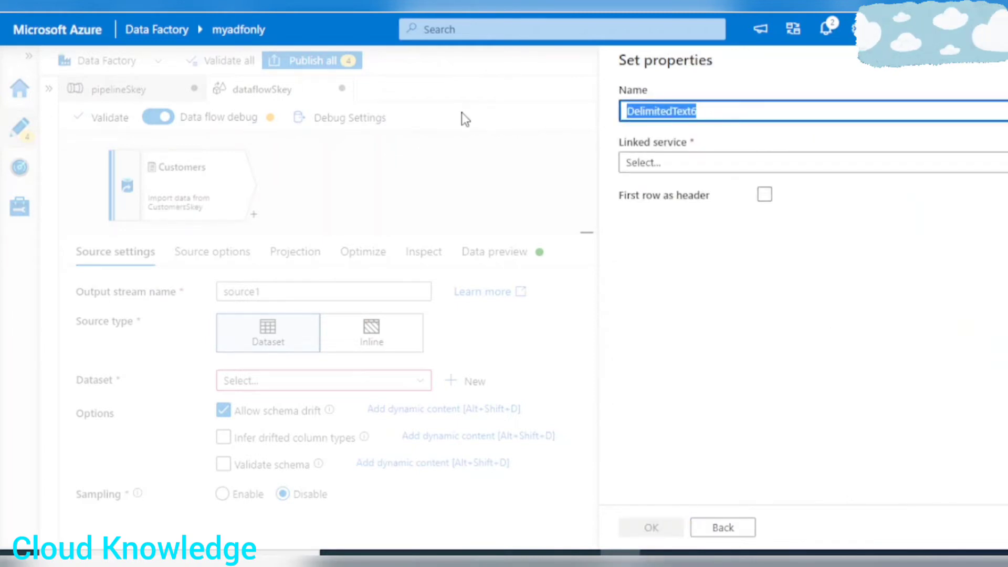
Name the dataset VendorsSkey, link it to AzureDataLakeStorageGen2 and use the first row as header.
{"action": "type", "text": "Vendors"}
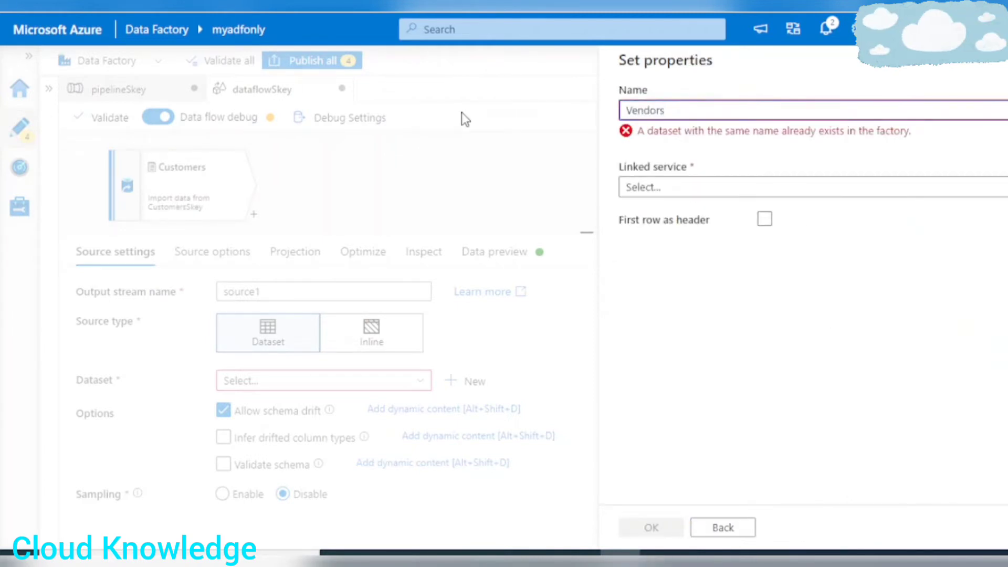
{"action": "type", "text": "Skey"}
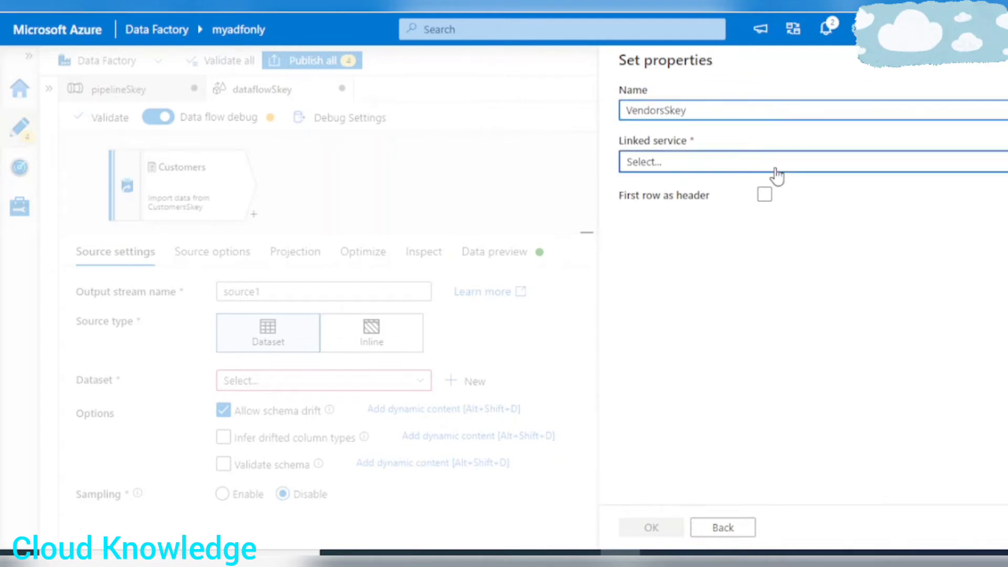
{"action": "left_click", "coordinate": [775, 166]}
{"action": "left_click", "coordinate": [748, 269]}
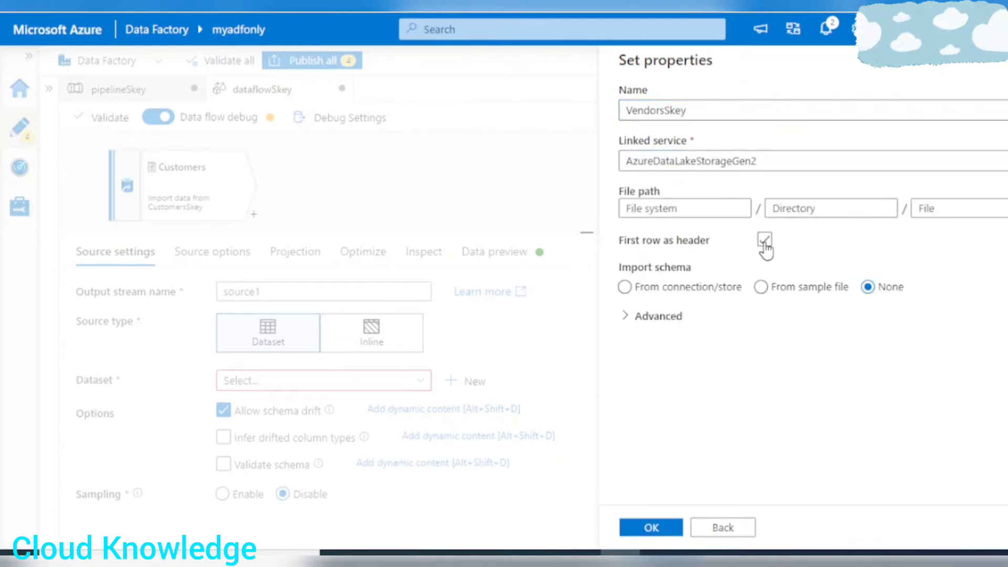
{"action": "left_click", "coordinate": [765, 239]}
Point the VendorsSkey dataset to Vendors.csv in adfcontainer's Input/SurrogateKey folder and create the dataset.
{"action": "left_click", "coordinate": [1007, 209]}
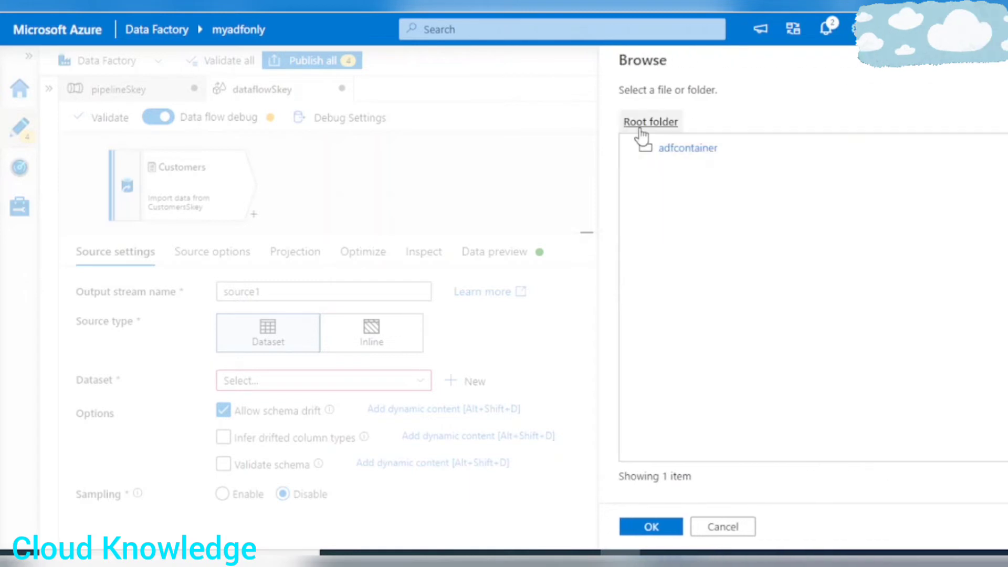
{"action": "left_click", "coordinate": [692, 151]}
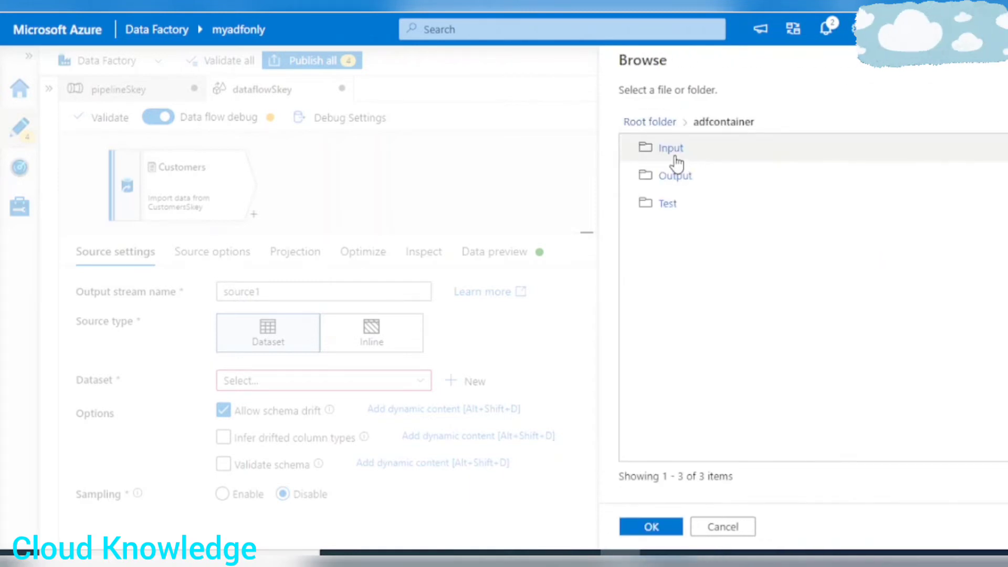
{"action": "left_click", "coordinate": [669, 150]}
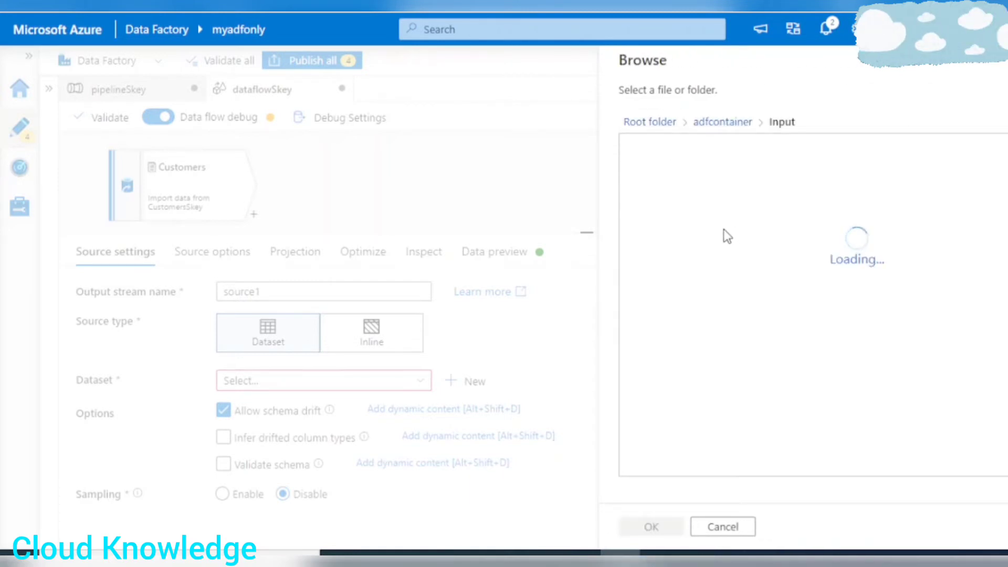
{"action": "left_click", "coordinate": [682, 155]}
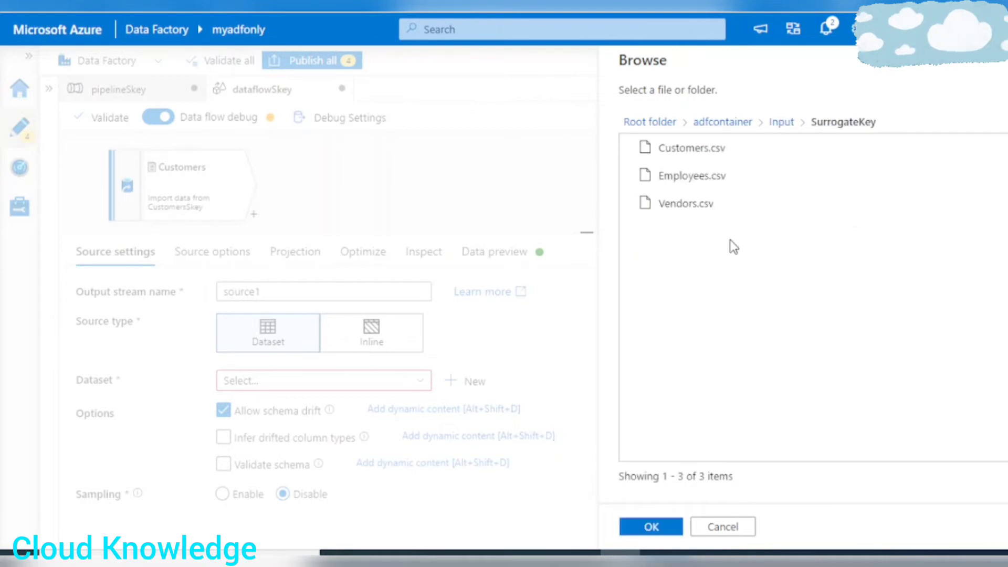
{"action": "left_click", "coordinate": [693, 208]}
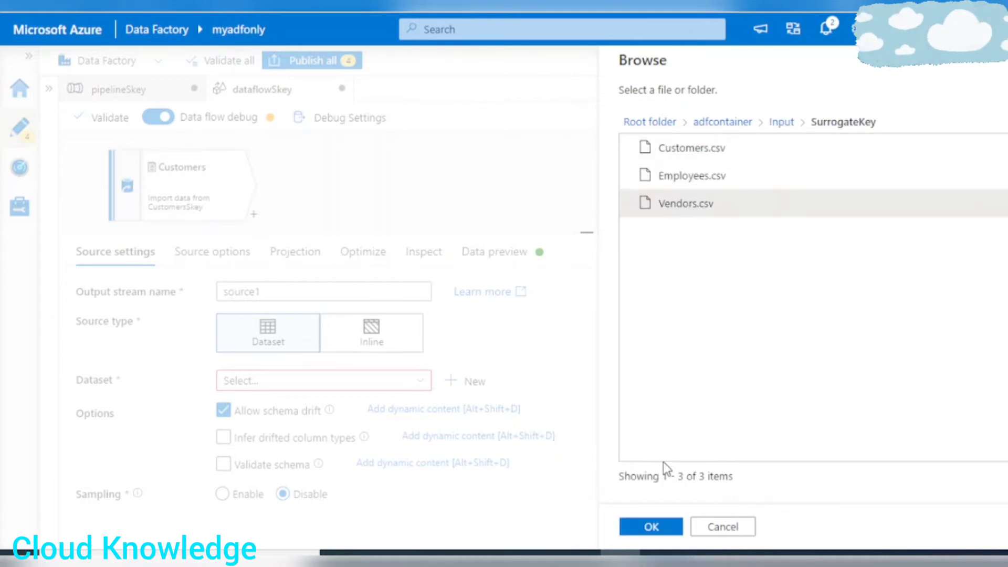
{"action": "left_click", "coordinate": [649, 528]}
{"action": "left_click", "coordinate": [641, 532]}
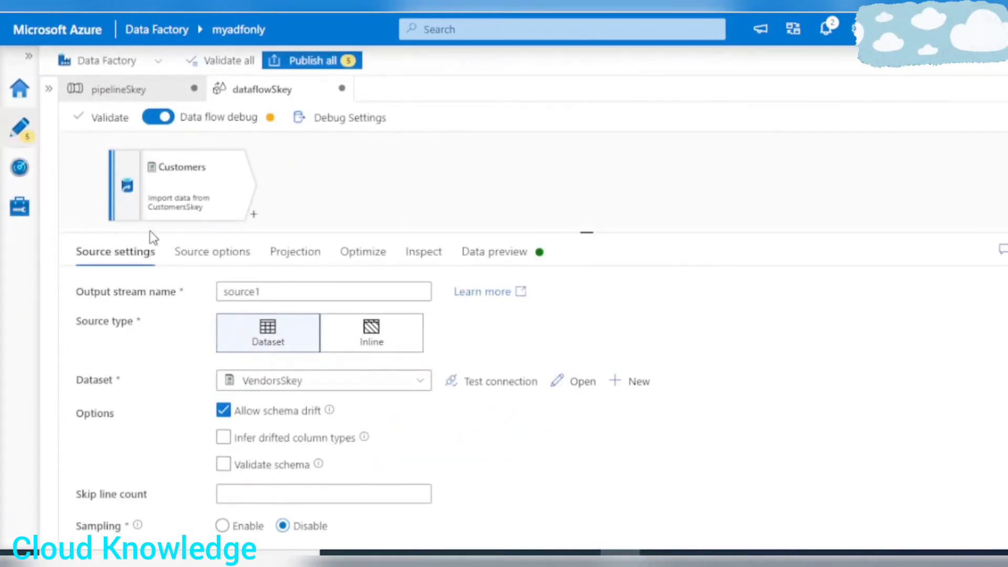
Rename the third source's output stream to Vendors.
{"action": "left_click_drag", "start_coordinate": [315, 232], "coordinate": [329, 367]}
{"action": "left_click_drag", "start_coordinate": [267, 430], "coordinate": [56, 405]}
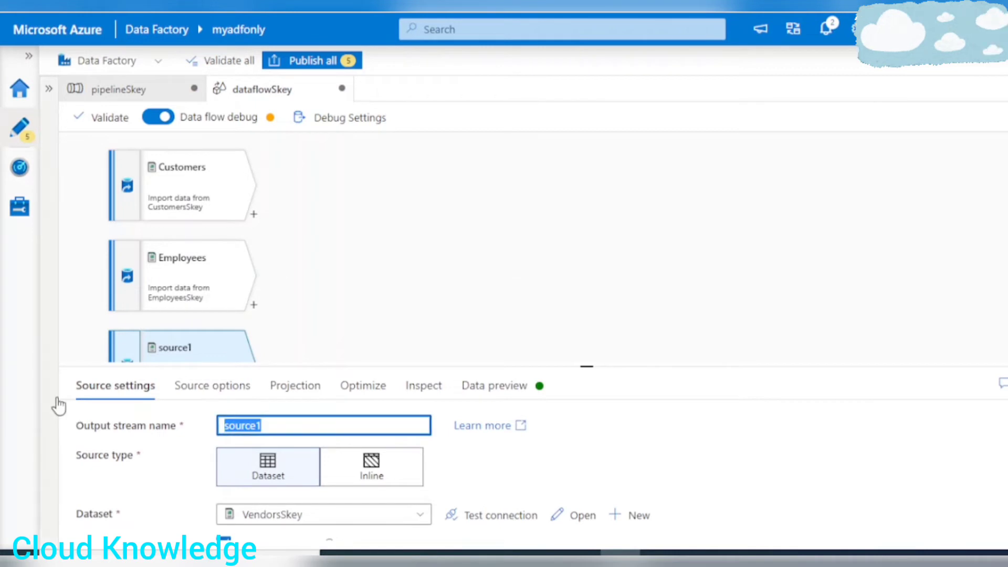
{"action": "type", "text": "Vendors"}
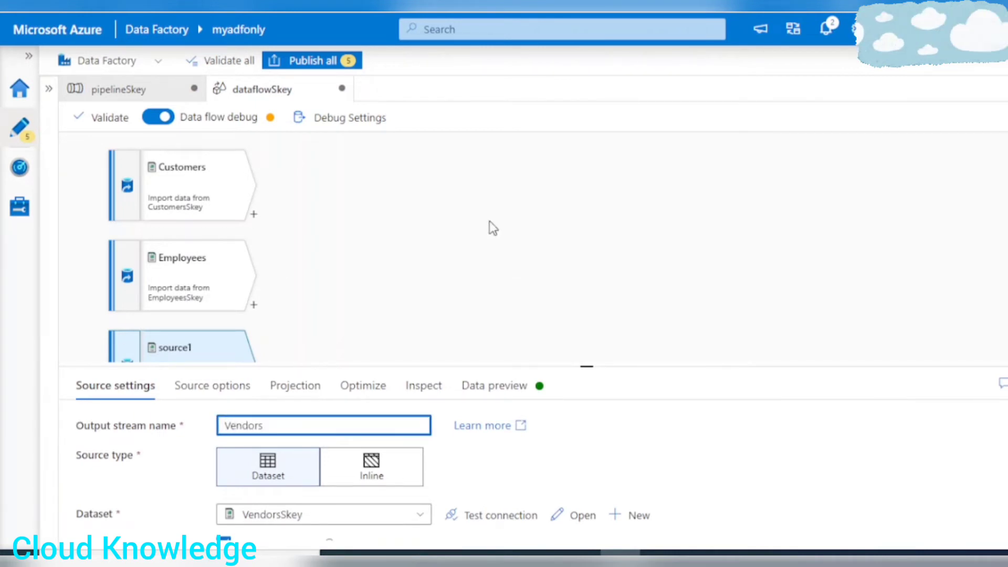
{"action": "left_click", "coordinate": [465, 210]}
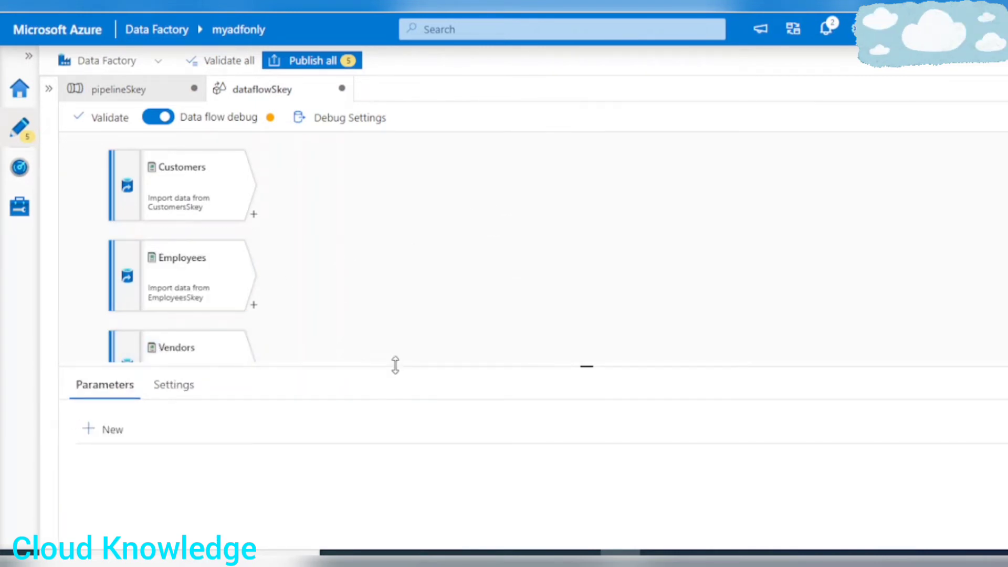
Add a Union transformation after the Customers source and set its output stream name to Union.
{"action": "left_click_drag", "start_coordinate": [395, 365], "coordinate": [395, 486]}
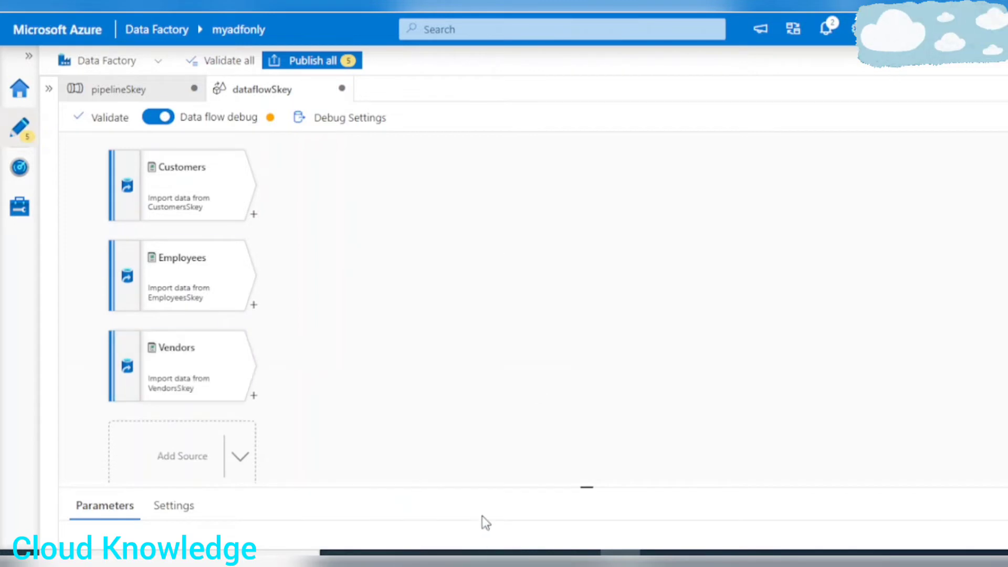
{"action": "left_click_drag", "start_coordinate": [471, 490], "coordinate": [488, 424]}
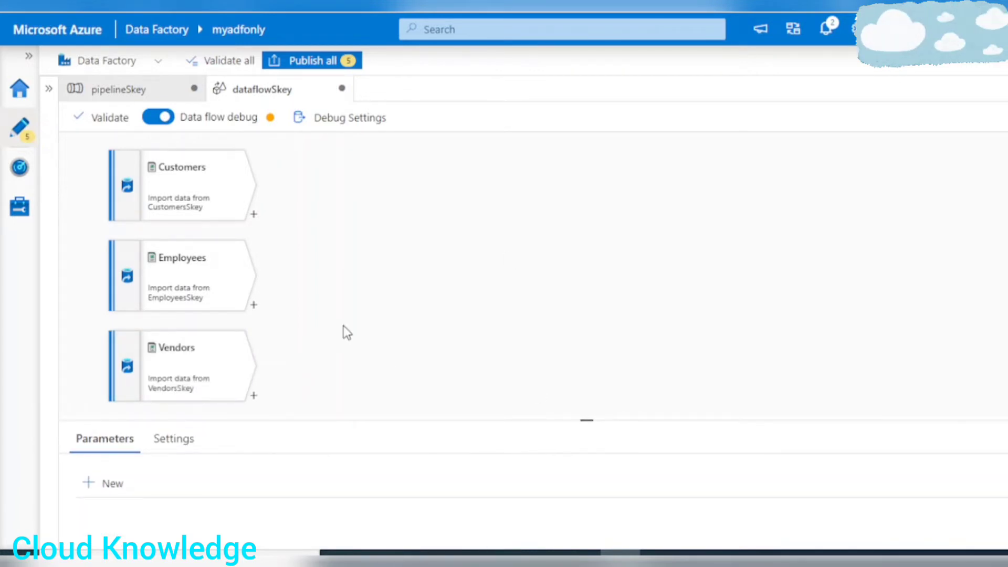
{"action": "left_click", "coordinate": [254, 216]}
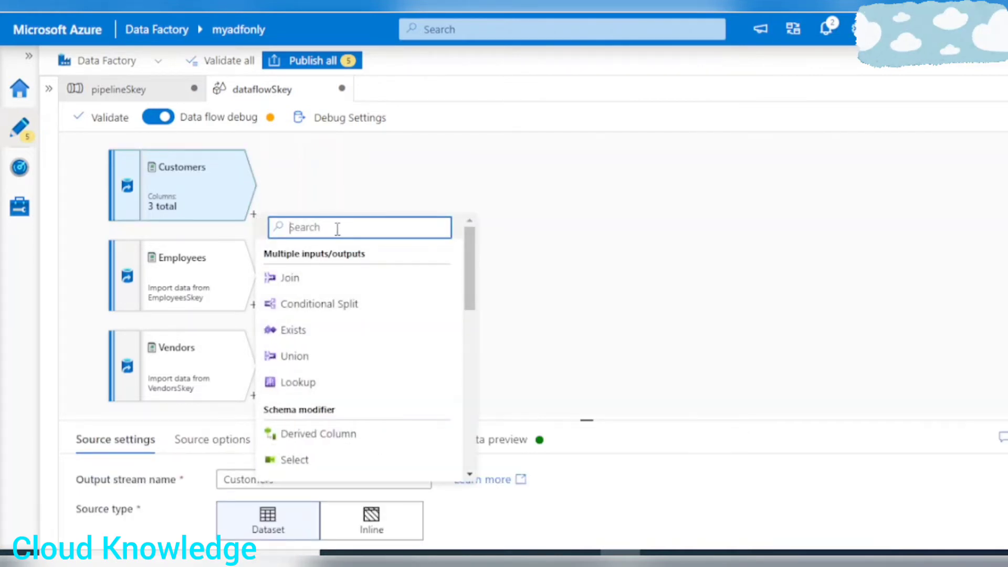
{"action": "scroll", "coordinate": [351, 354], "scroll_direction": "down", "scroll_amount": 2}
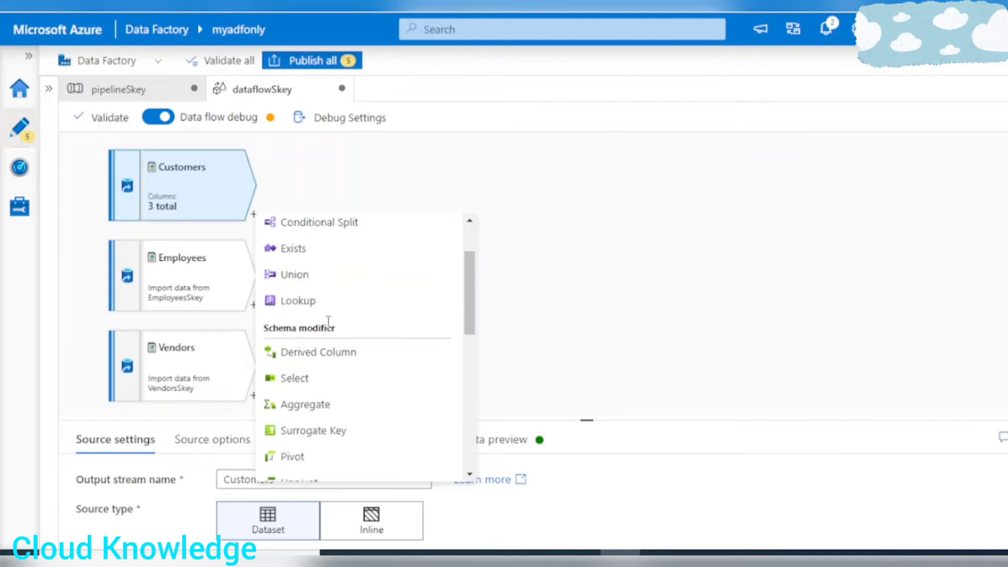
{"action": "left_click", "coordinate": [294, 279]}
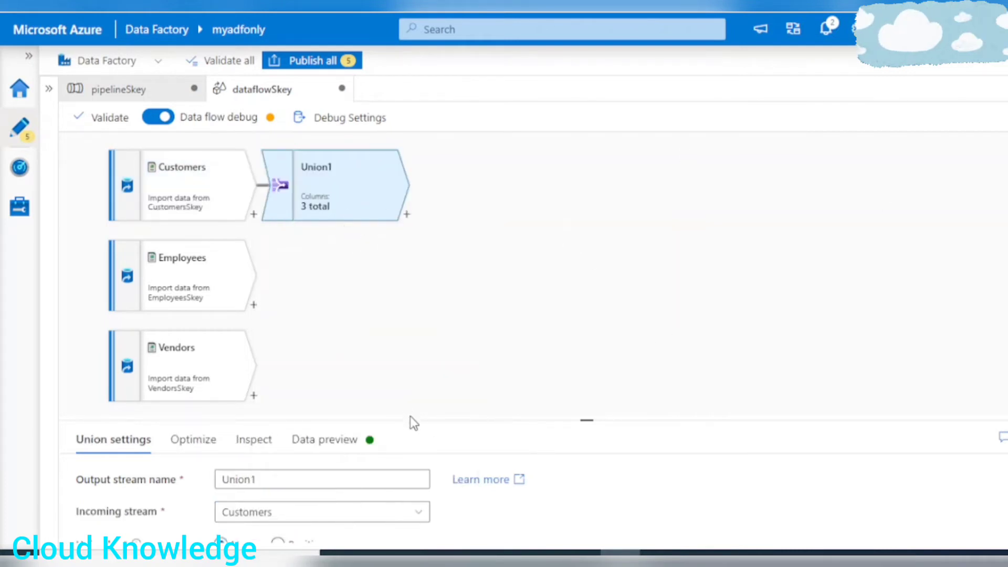
{"action": "left_click_drag", "start_coordinate": [415, 422], "coordinate": [433, 277]}
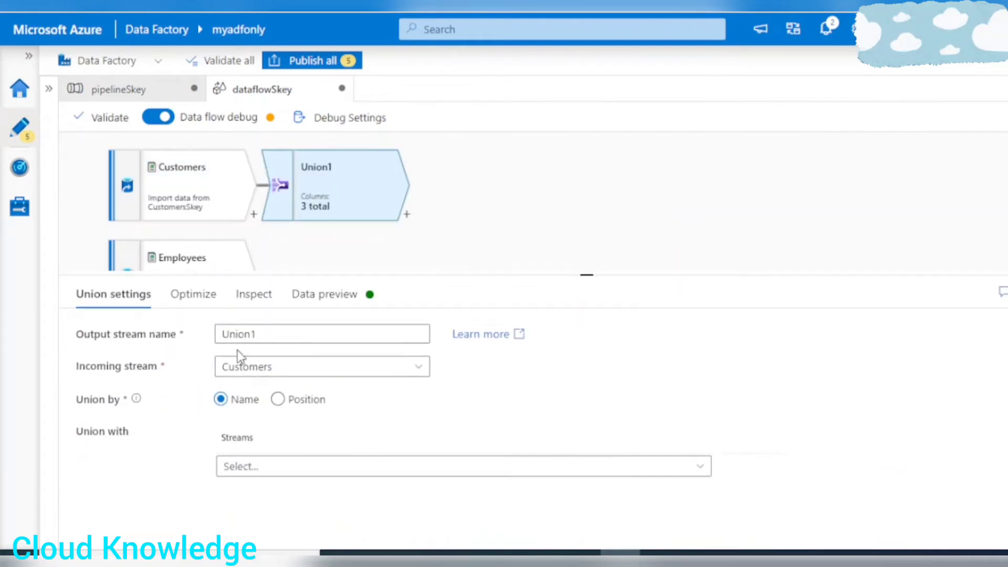
{"action": "left_click", "coordinate": [306, 333]}
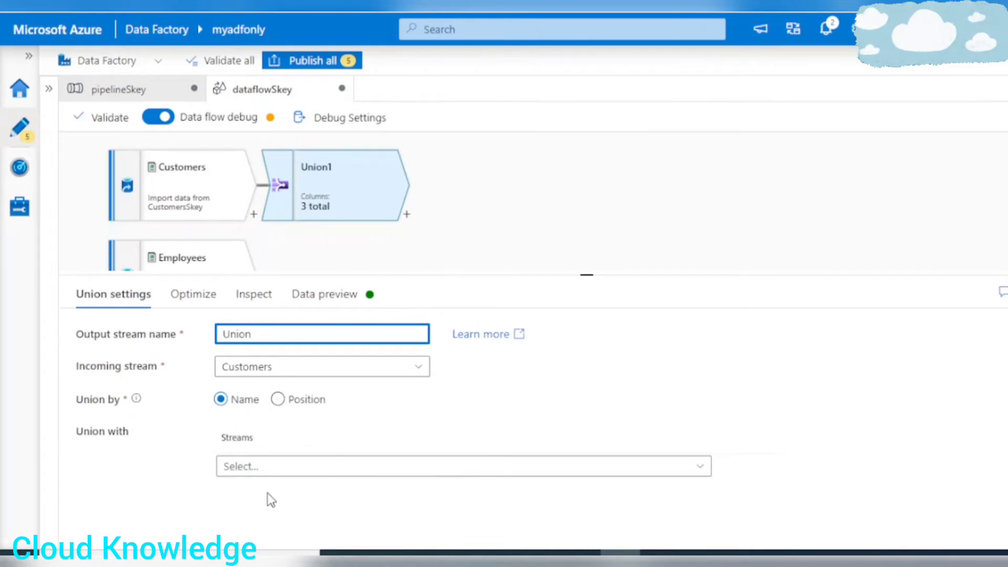
Union the Customers stream with the Employees and Vendors streams, matching columns by position.
{"action": "left_click", "coordinate": [265, 469]}
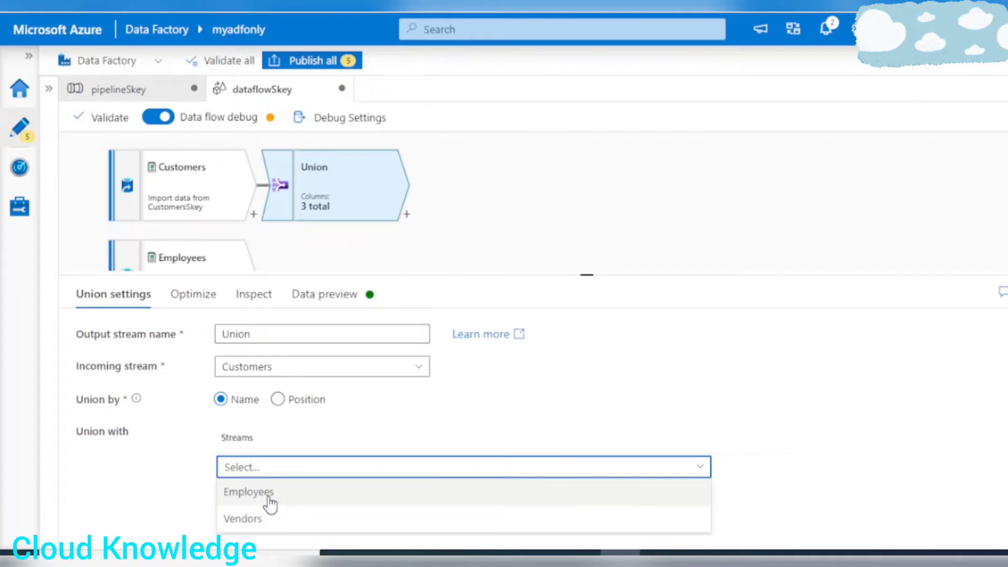
{"action": "left_click", "coordinate": [271, 494]}
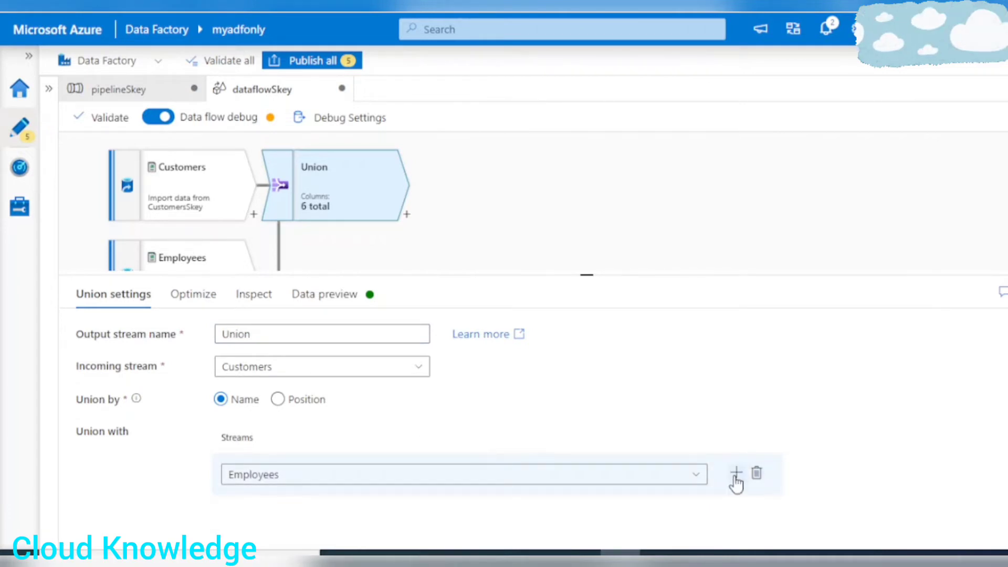
{"action": "left_click", "coordinate": [735, 475]}
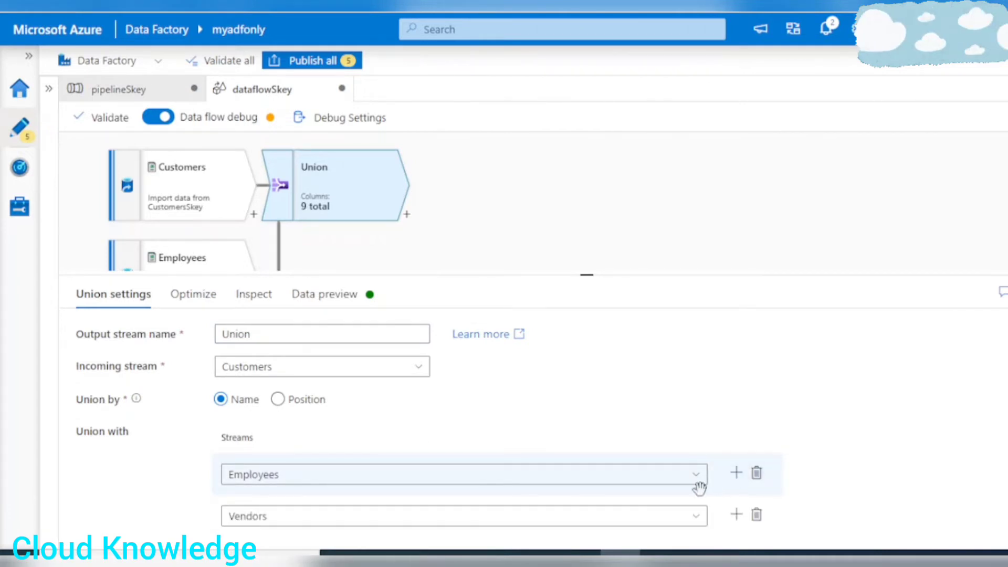
{"action": "left_click", "coordinate": [297, 521]}
{"action": "left_click", "coordinate": [264, 527]}
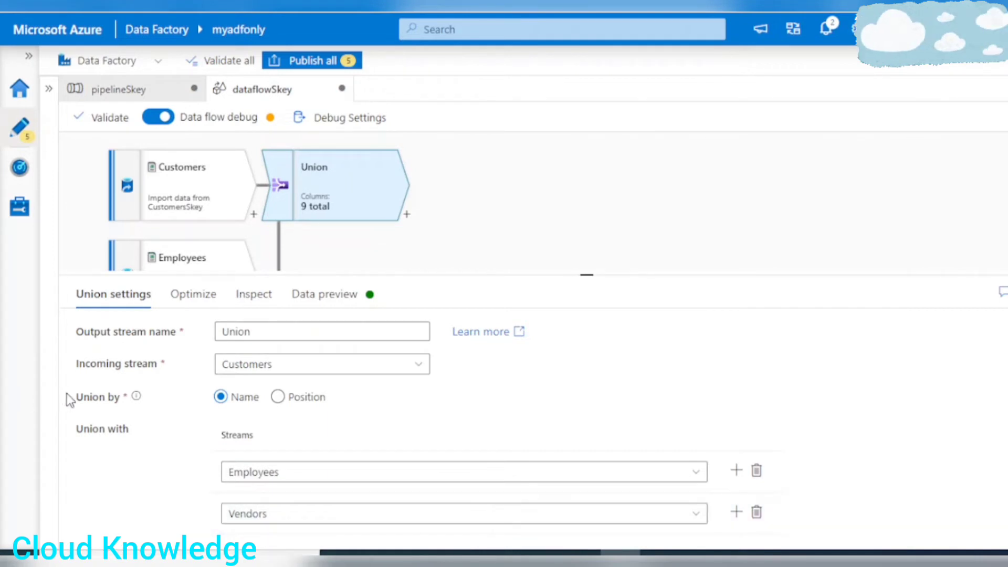
{"action": "left_click", "coordinate": [278, 398]}
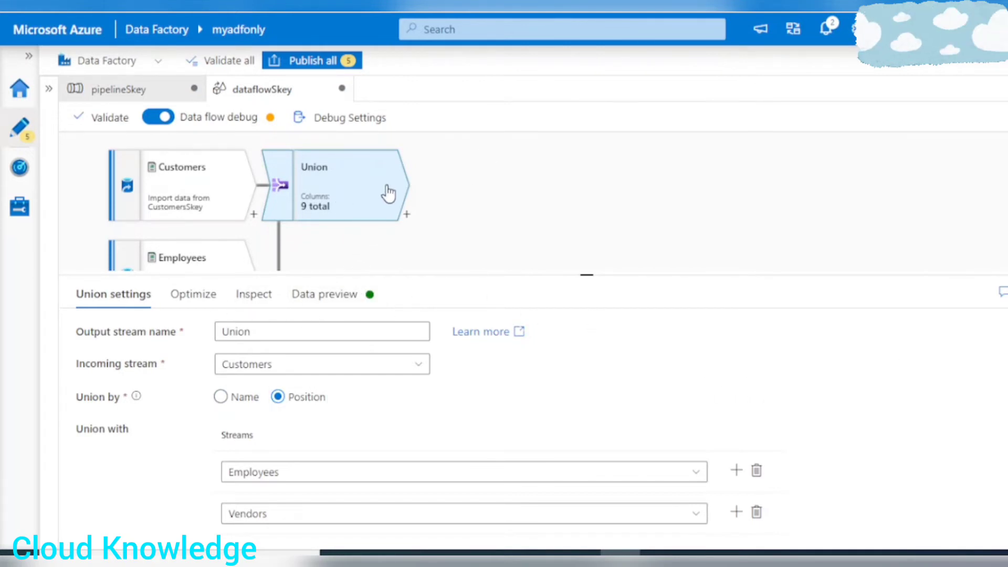
Load the Union transformation's data preview and review the expected ID, FirstName and LastName output in the Excel SurrogateKey sheet.
{"action": "left_click", "coordinate": [368, 300]}
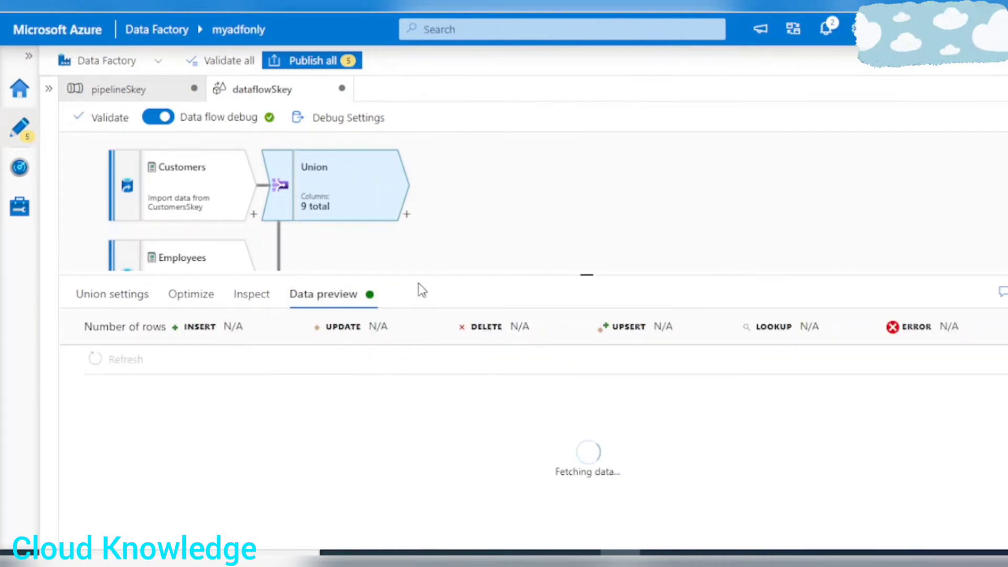
{"action": "left_click_drag", "start_coordinate": [420, 276], "coordinate": [420, 245]}
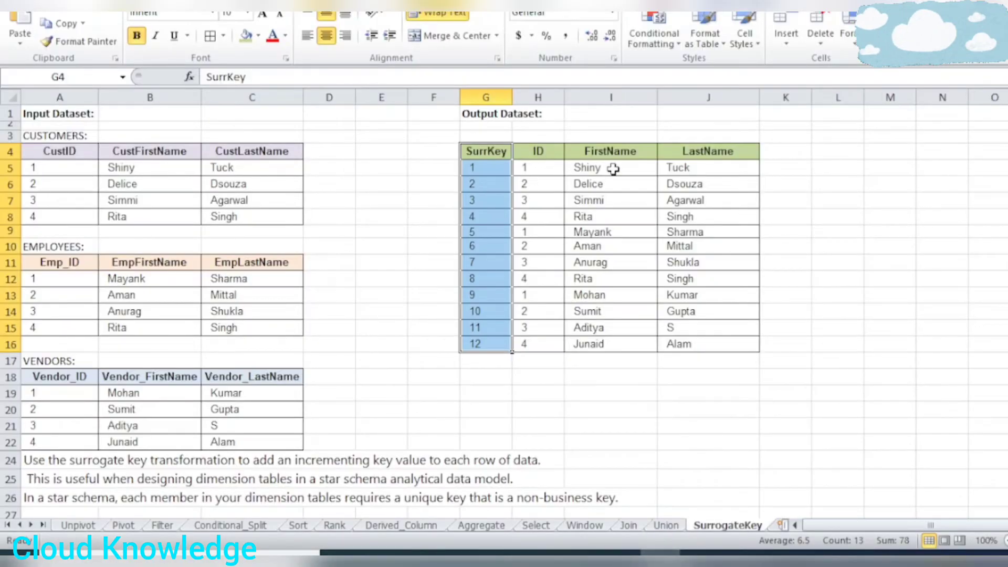
{"action": "left_click", "coordinate": [643, 451]}
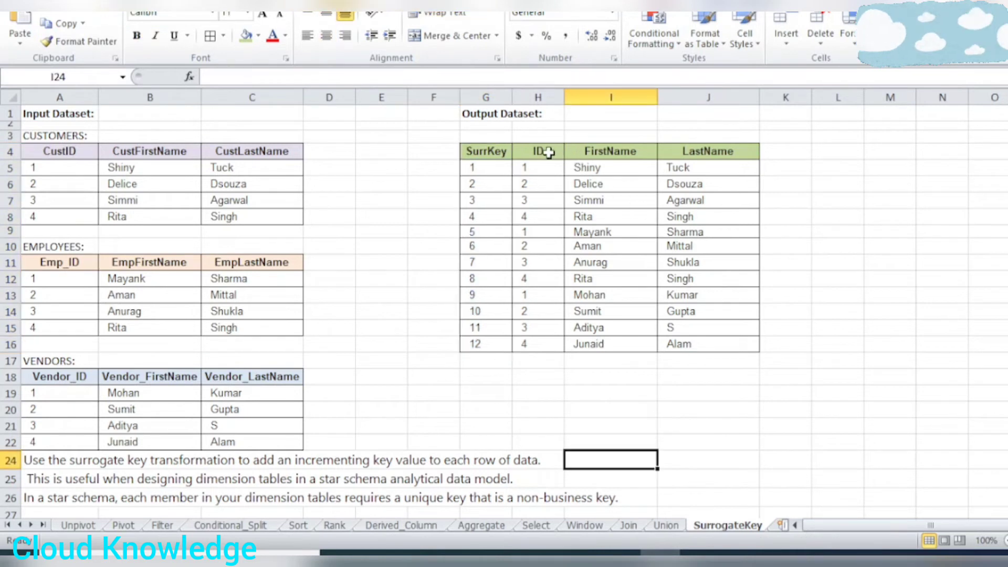
{"action": "left_click_drag", "start_coordinate": [542, 151], "coordinate": [722, 344]}
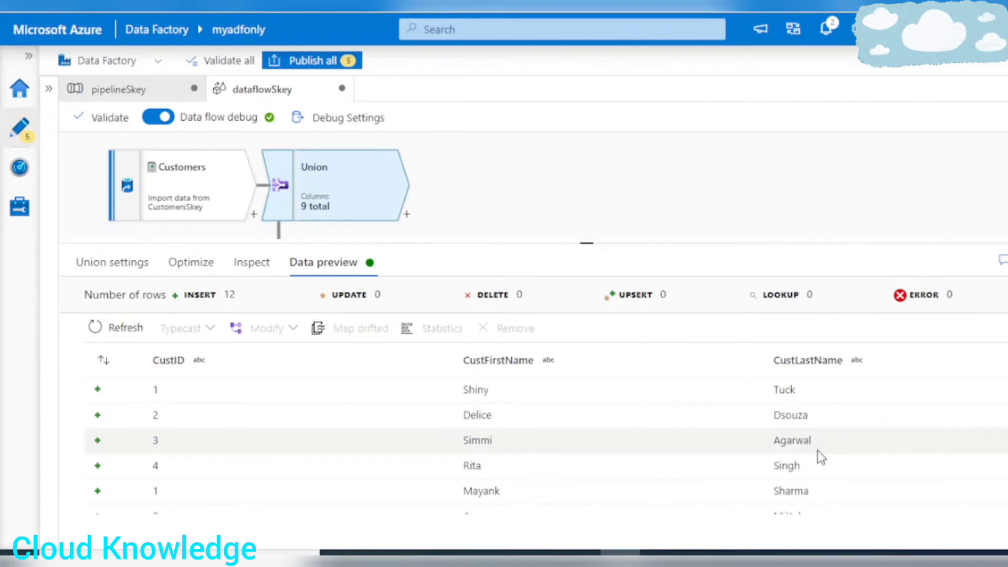
Examine the previewed union rows and compare them with the expected output table in the Excel workbook.
{"action": "scroll", "coordinate": [819, 449], "scroll_direction": "down", "scroll_amount": 3}
{"action": "scroll", "coordinate": [825, 462], "scroll_direction": "up", "scroll_amount": 3}
{"action": "scroll", "coordinate": [826, 468], "scroll_direction": "up", "scroll_amount": 1}
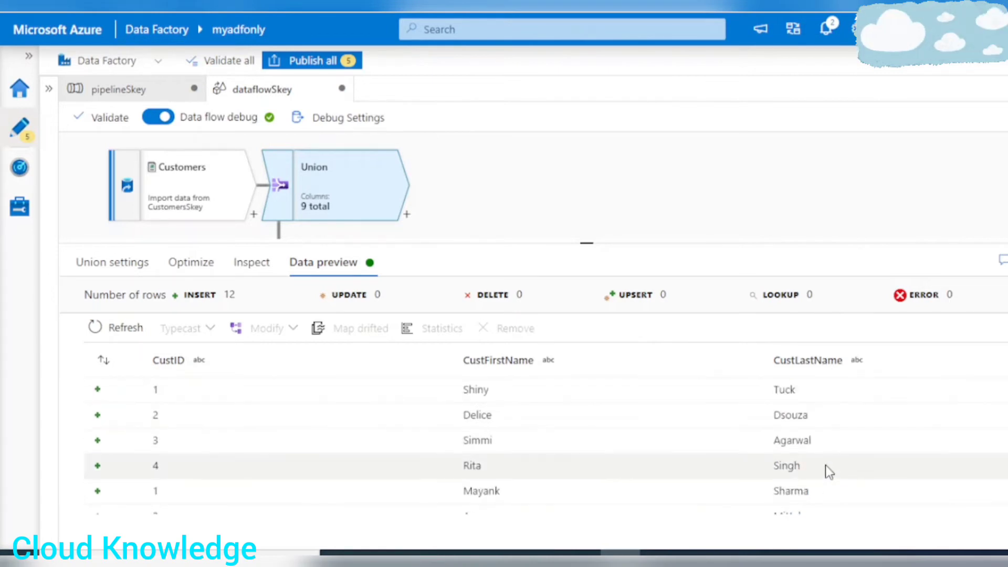
{"action": "scroll", "coordinate": [572, 421], "scroll_direction": "down", "scroll_amount": 3}
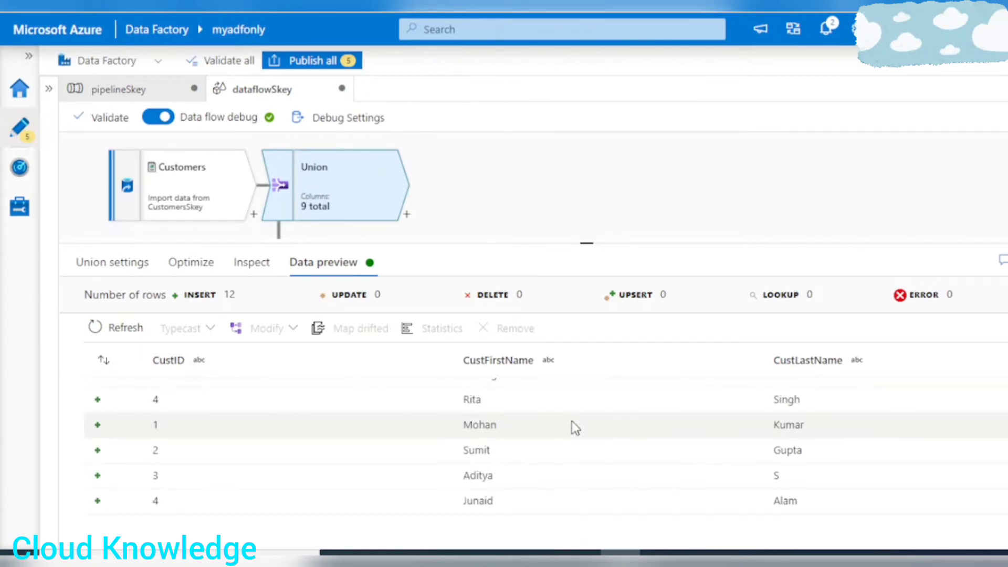
{"action": "scroll", "coordinate": [572, 421], "scroll_direction": "up", "scroll_amount": 2}
{"action": "key", "text": "alt+Tab"}
{"action": "left_click", "coordinate": [581, 216]}
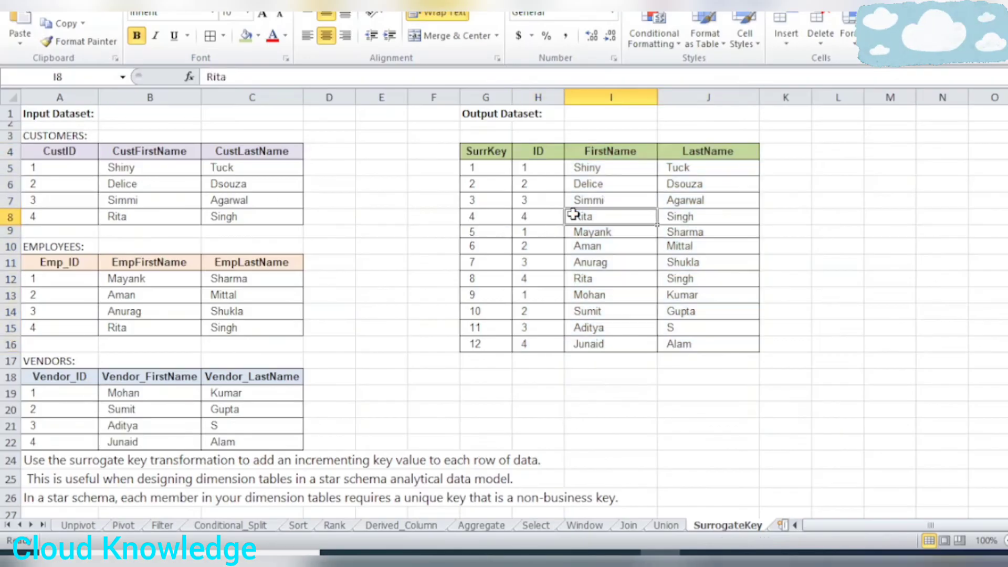
{"action": "key", "text": "alt+Tab"}
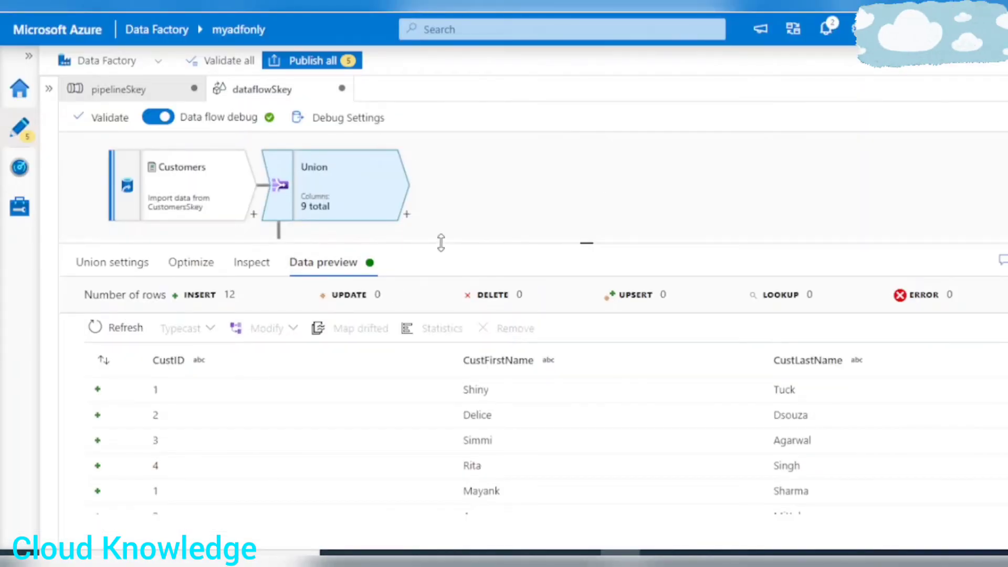
Add a Surrogate Key transformation after Union and set its output stream name to SurrogateKey.
{"action": "left_click_drag", "start_coordinate": [441, 242], "coordinate": [444, 403]}
{"action": "left_click", "coordinate": [407, 215]}
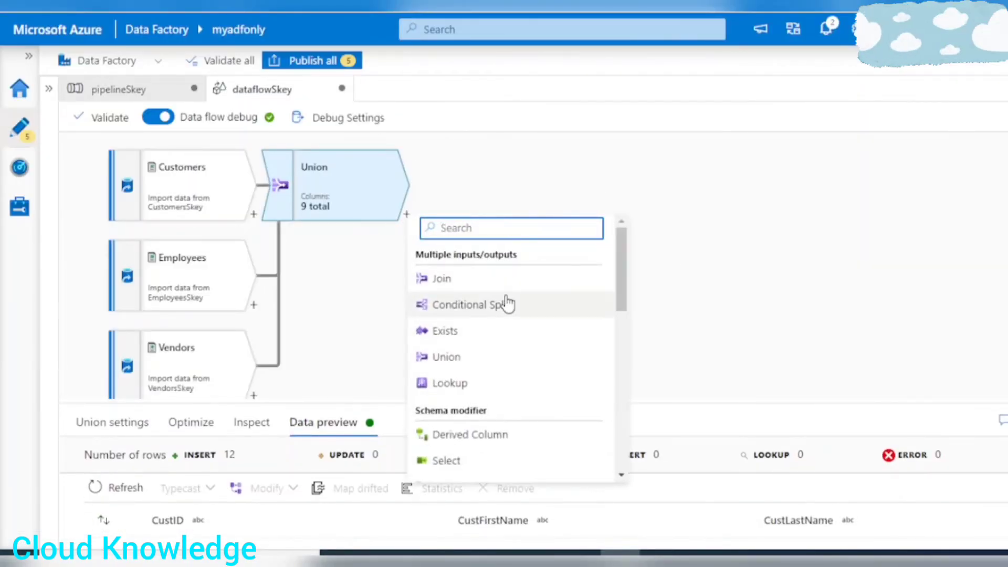
{"action": "scroll", "coordinate": [528, 364], "scroll_direction": "down", "scroll_amount": 3}
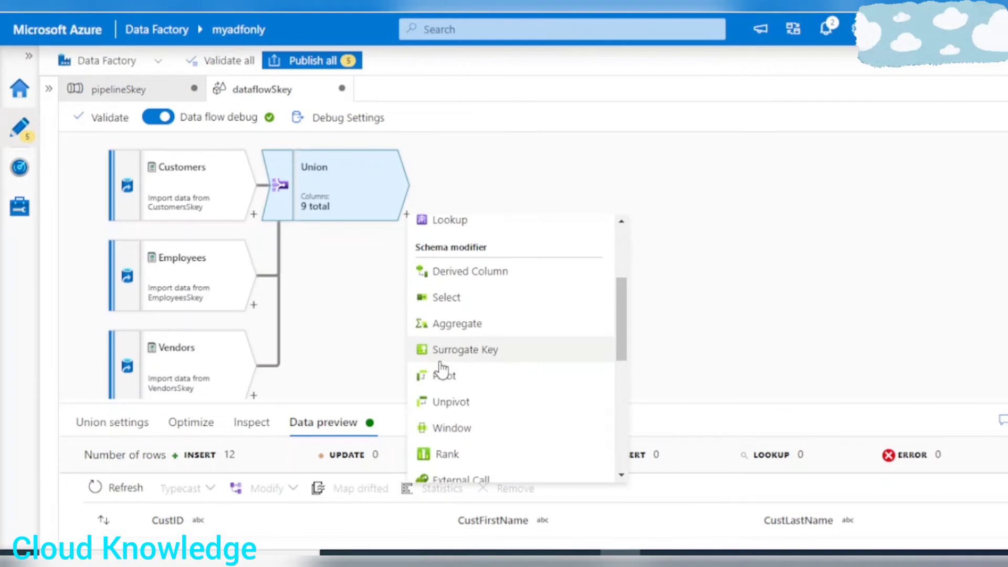
{"action": "left_click", "coordinate": [456, 349]}
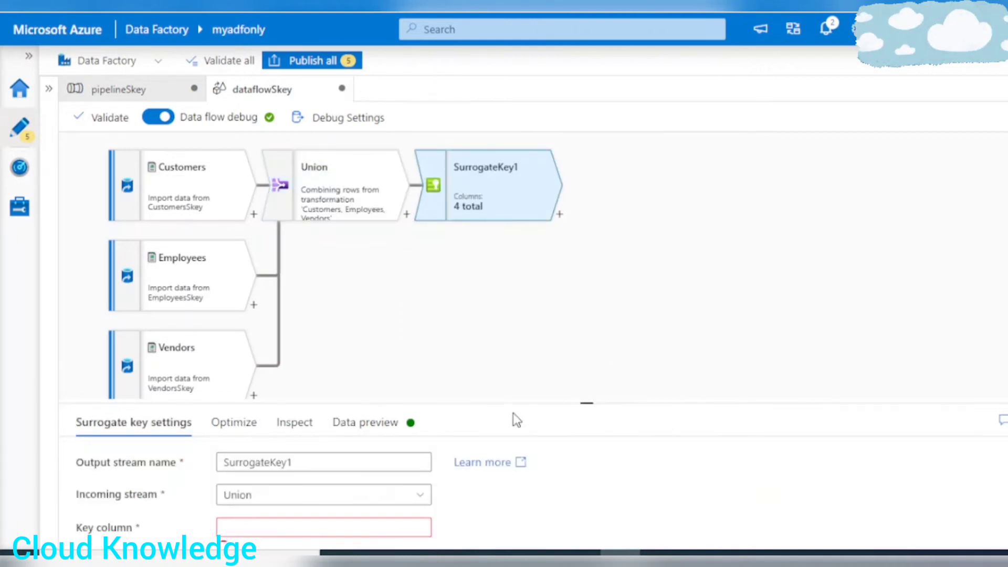
{"action": "left_click_drag", "start_coordinate": [510, 404], "coordinate": [531, 275]}
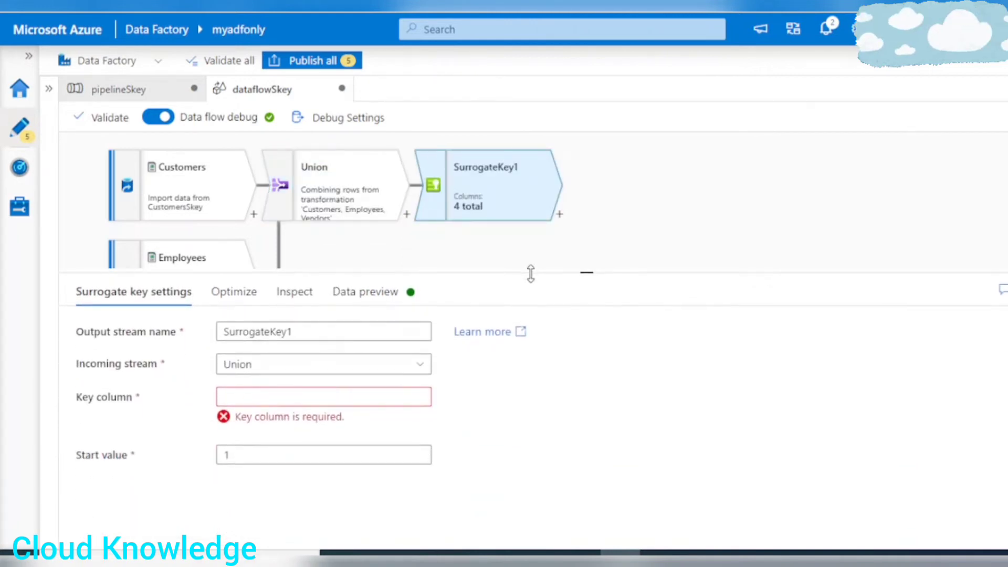
{"action": "left_click", "coordinate": [323, 338]}
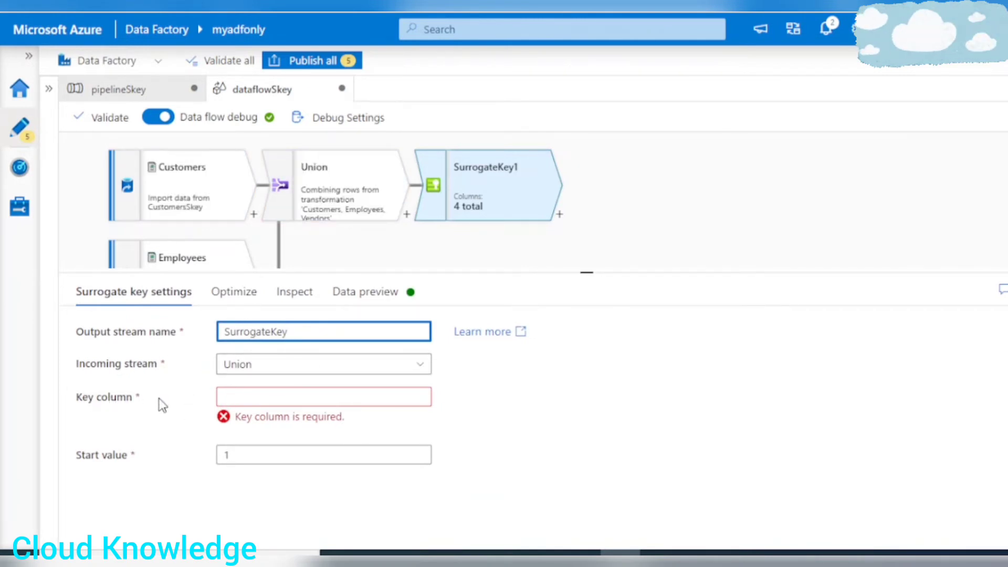
{"action": "left_click", "coordinate": [263, 395]}
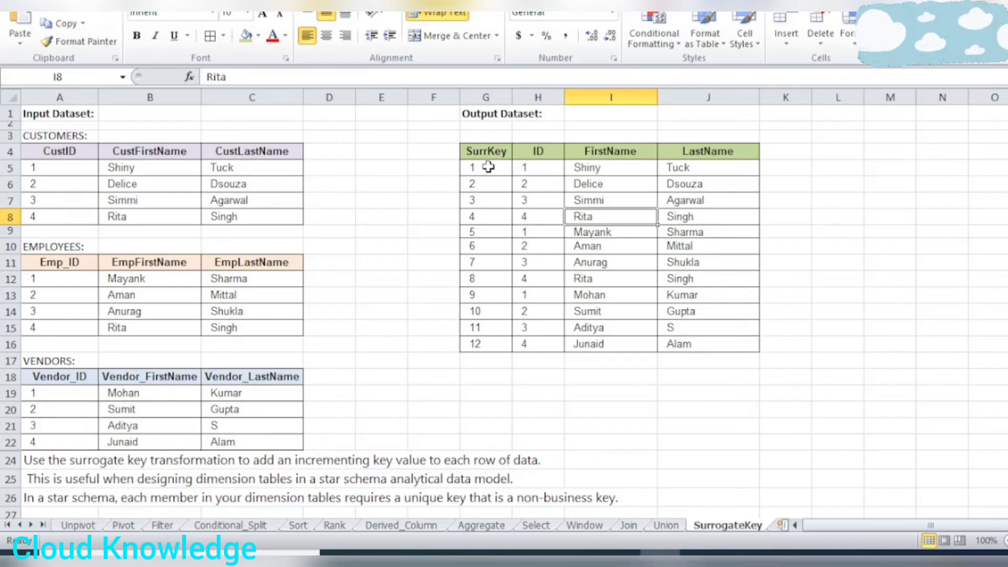
Set the surrogate key column to SurrKey, checking the name and first key value against the expected output table in Excel.
{"action": "left_click", "coordinate": [487, 151]}
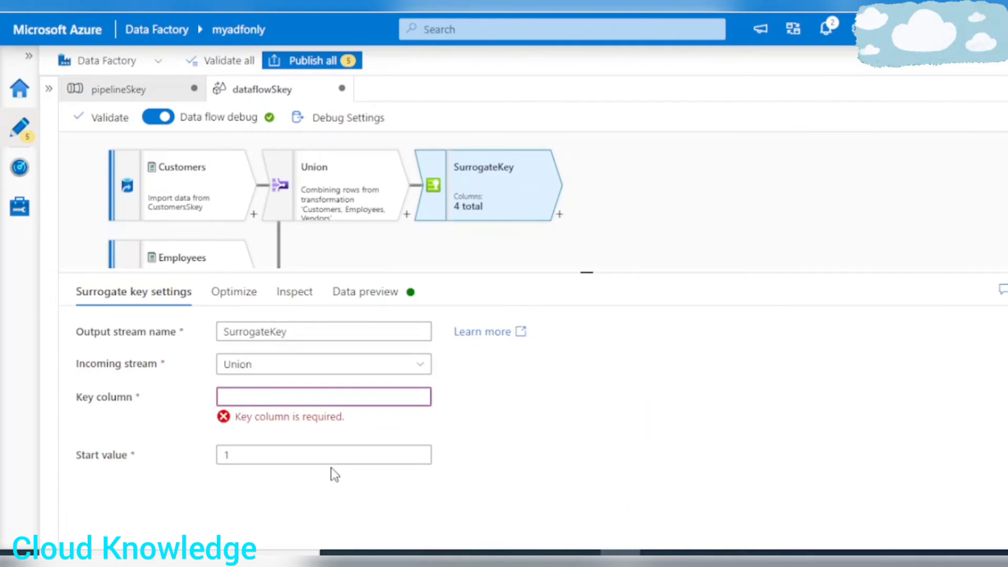
{"action": "type", "text": "Surr"}
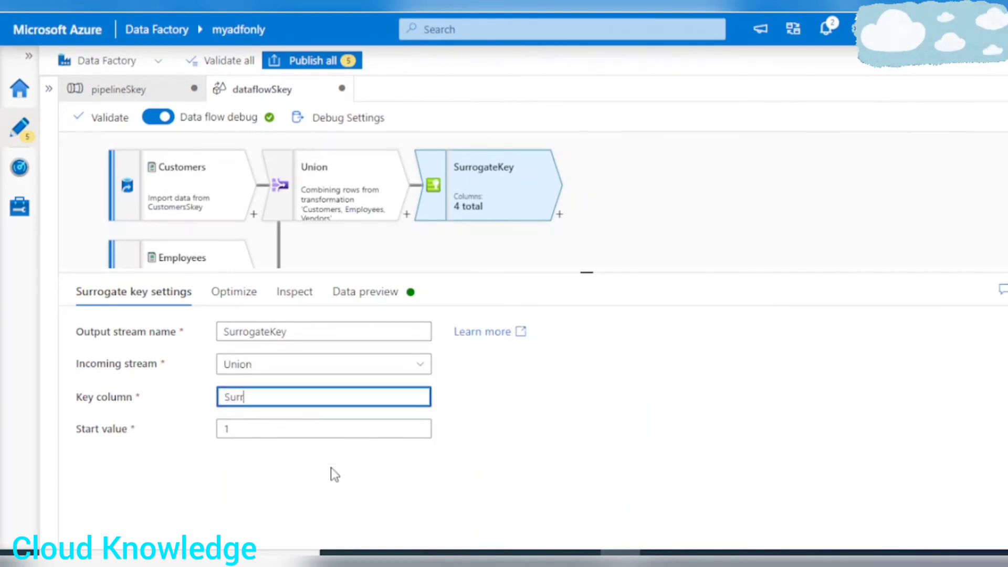
{"action": "type", "text": "Key"}
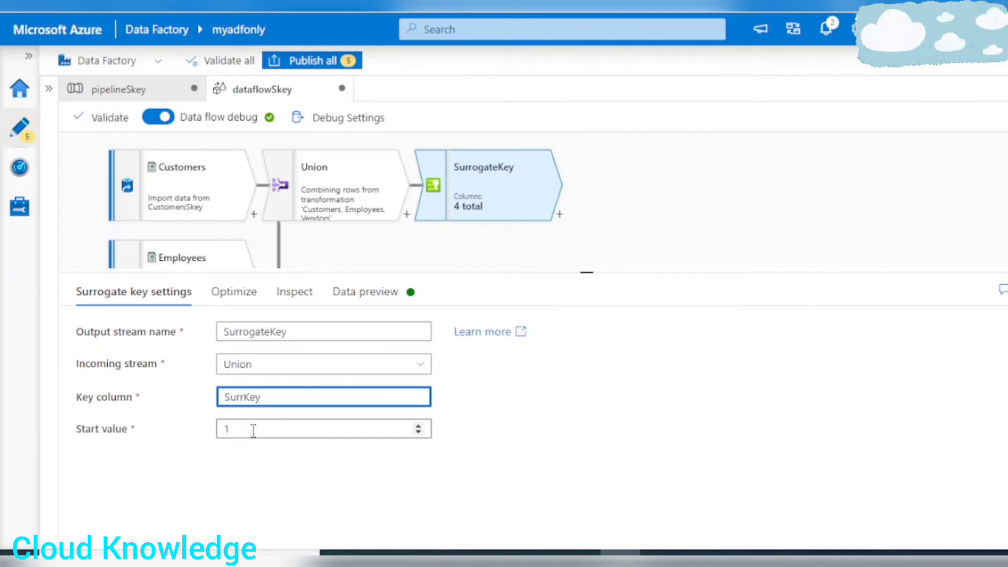
{"action": "key", "text": "alt+Tab"}
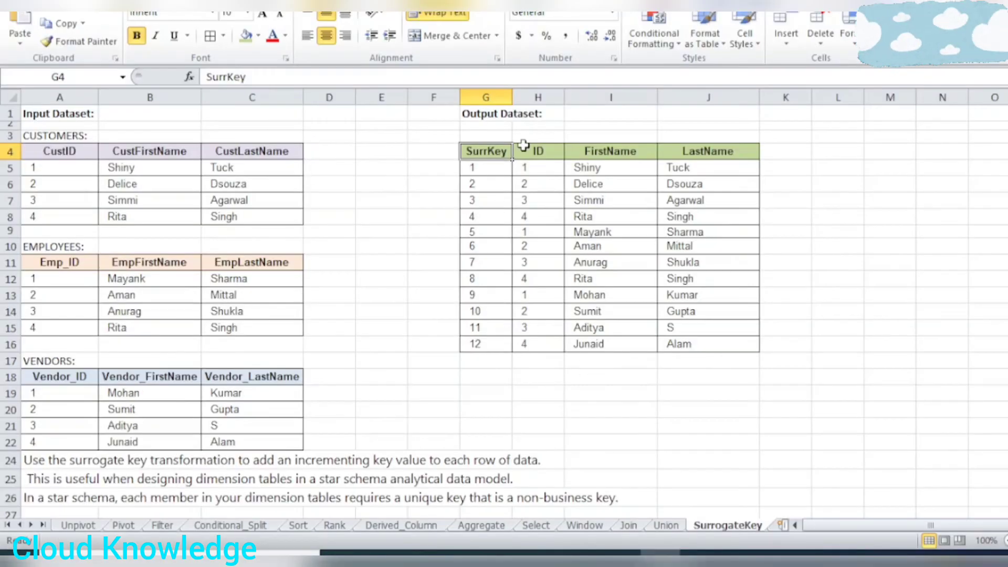
{"action": "left_click", "coordinate": [489, 169]}
{"action": "key", "text": "alt+Tab"}
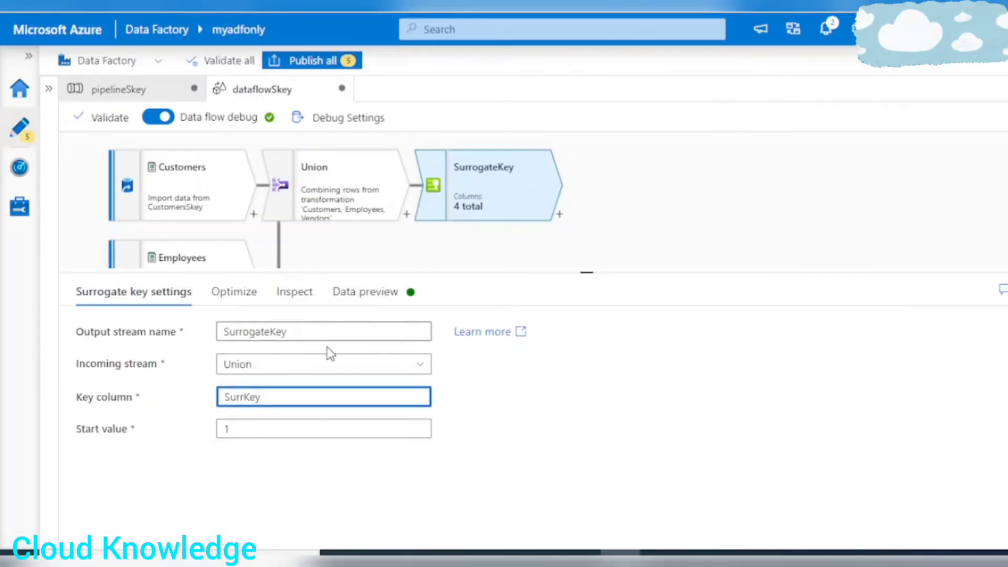
Load the SurrogateKey transformation's data preview and review the SurrKey values across the combined rows.
{"action": "left_click", "coordinate": [415, 296]}
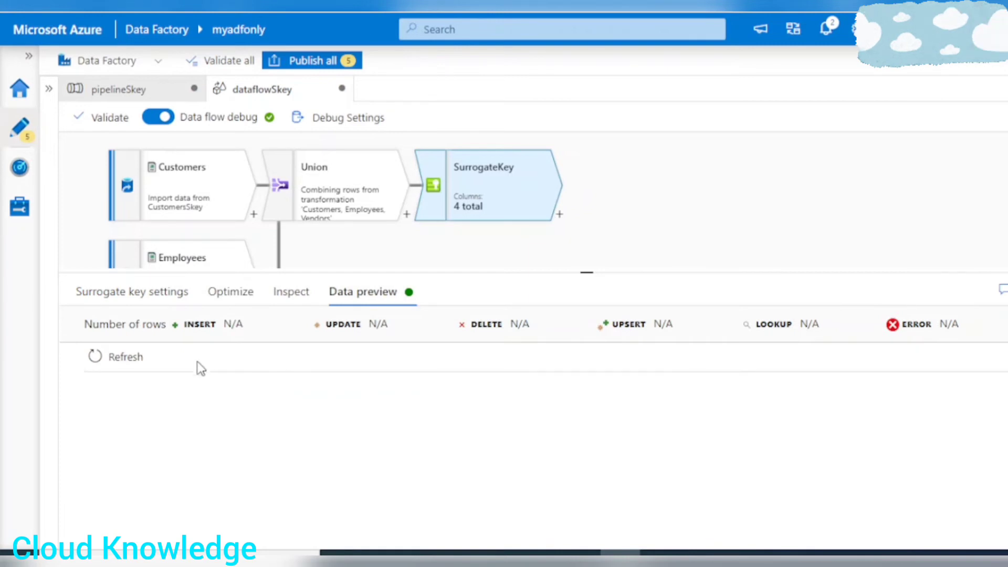
{"action": "left_click", "coordinate": [126, 357]}
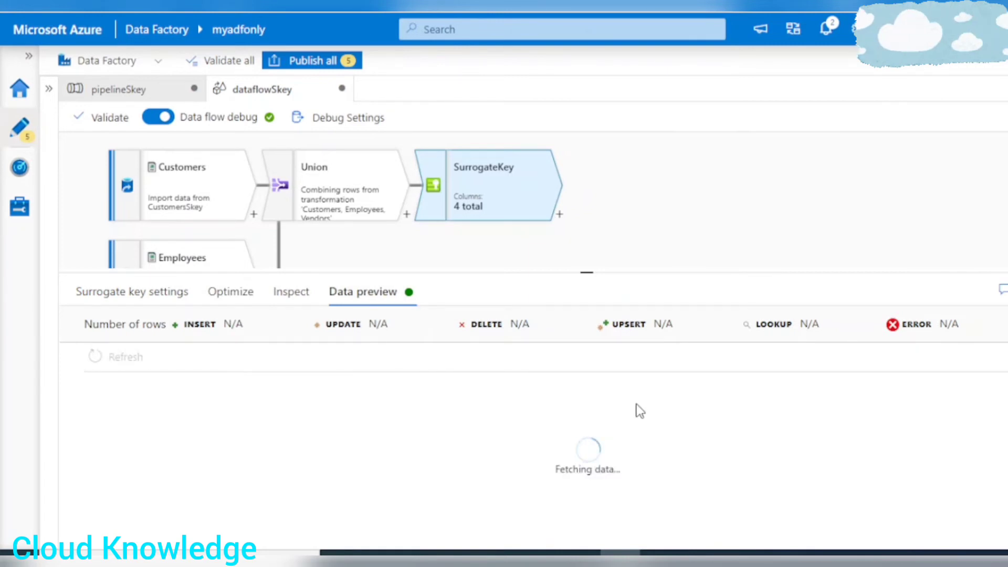
{"action": "left_click_drag", "start_coordinate": [587, 272], "coordinate": [590, 254]}
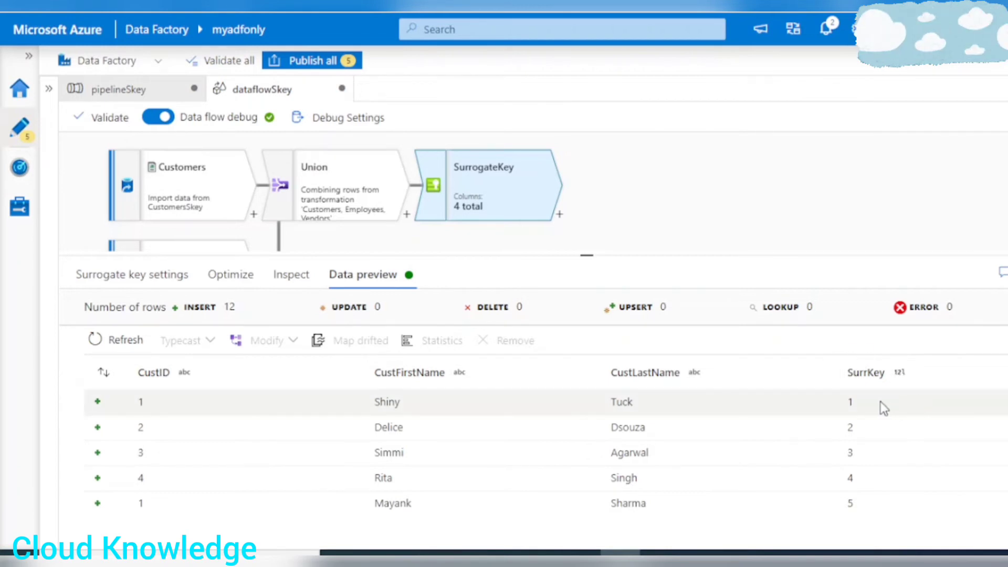
{"action": "scroll", "coordinate": [877, 416], "scroll_direction": "down", "scroll_amount": 5}
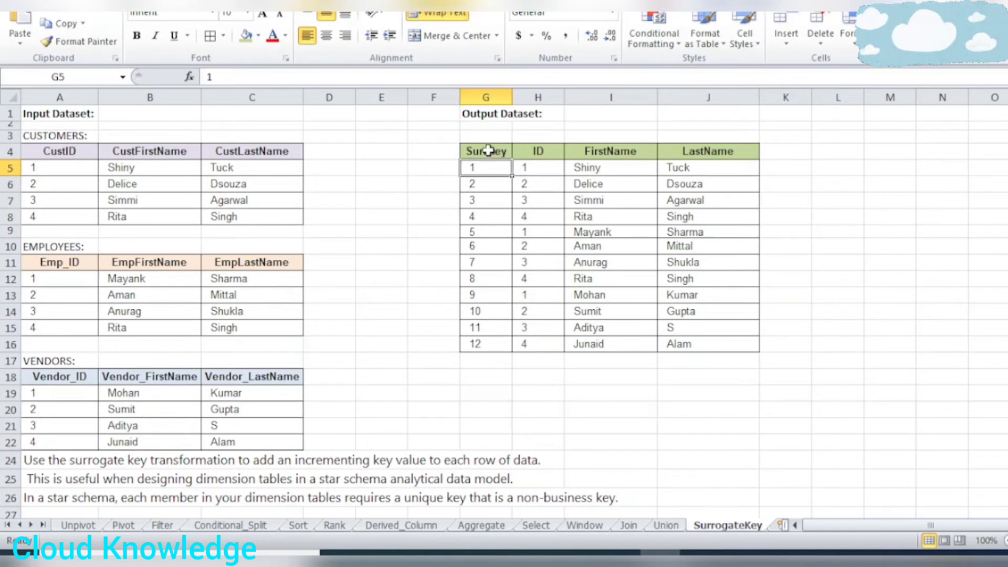
Switch to the Excel SurrogateKey sheet and examine the column order and header names of the expected output table.
{"action": "left_click_drag", "start_coordinate": [489, 151], "coordinate": [702, 341]}
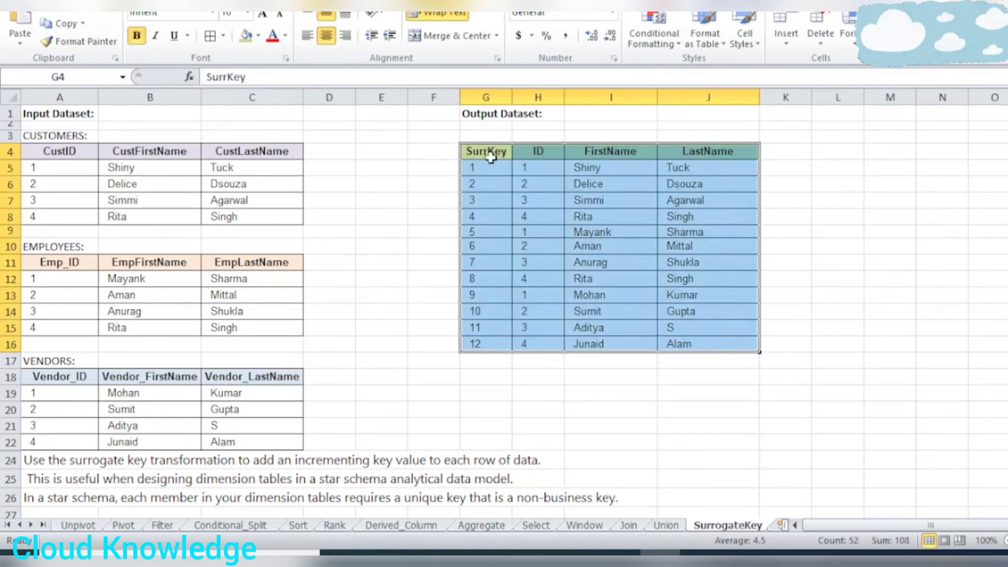
{"action": "left_click", "coordinate": [489, 156]}
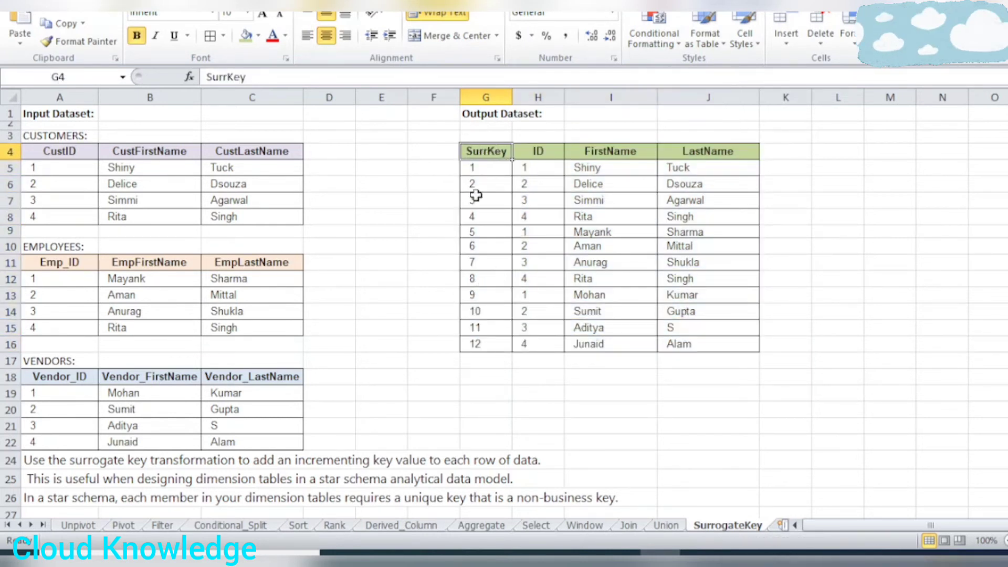
{"action": "left_click", "coordinate": [539, 151]}
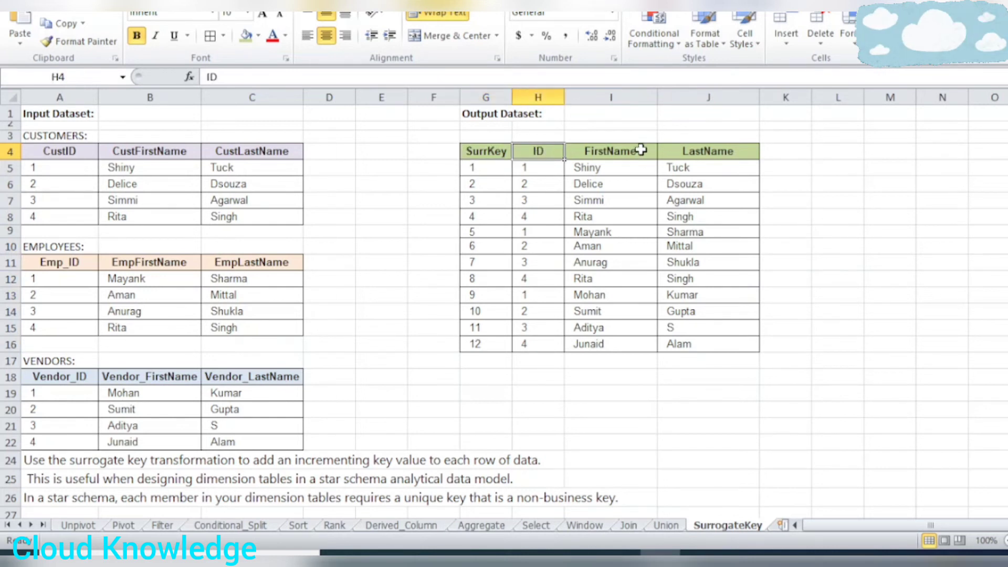
{"action": "left_click", "coordinate": [641, 151]}
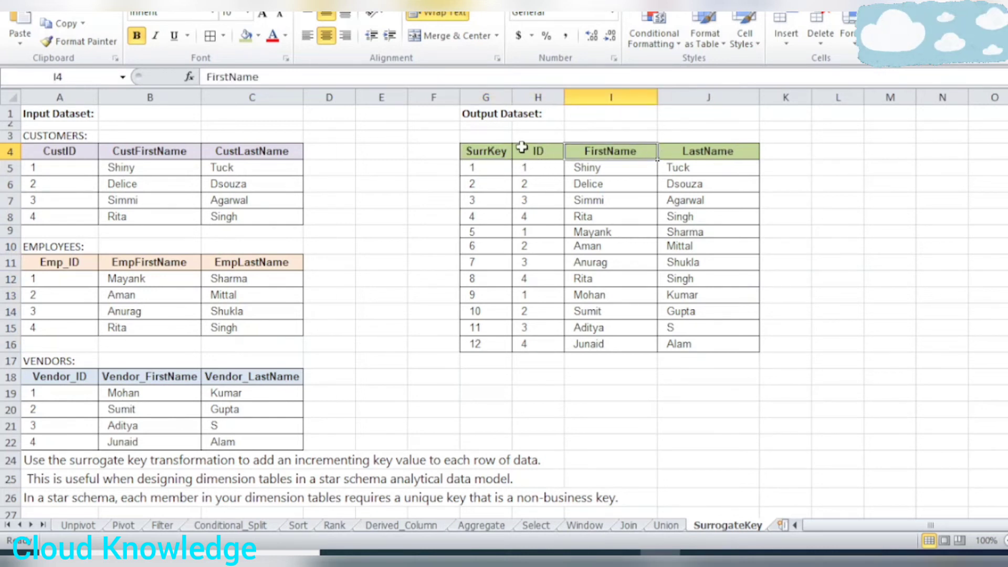
{"action": "left_click_drag", "start_coordinate": [490, 152], "coordinate": [704, 150]}
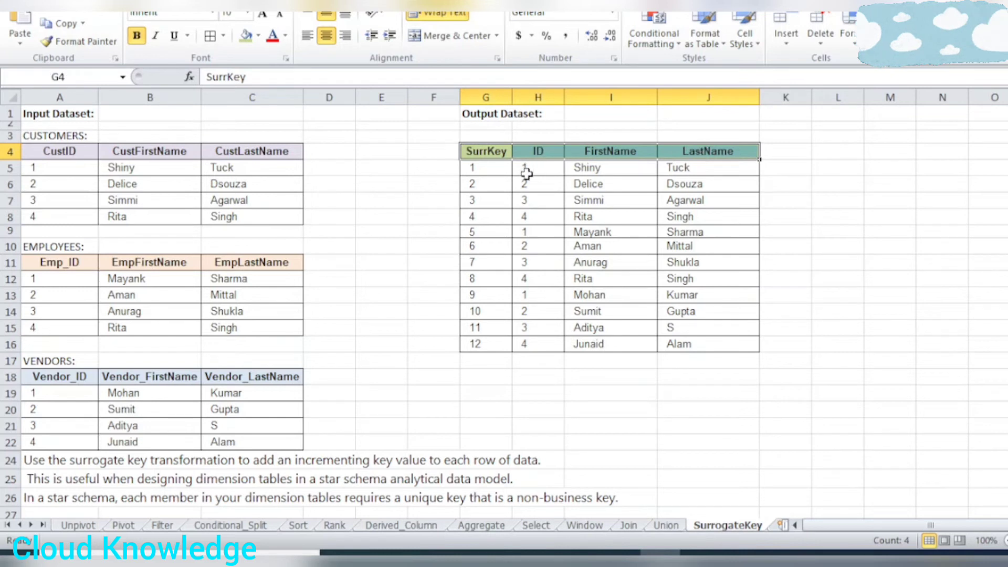
{"action": "left_click", "coordinate": [527, 181]}
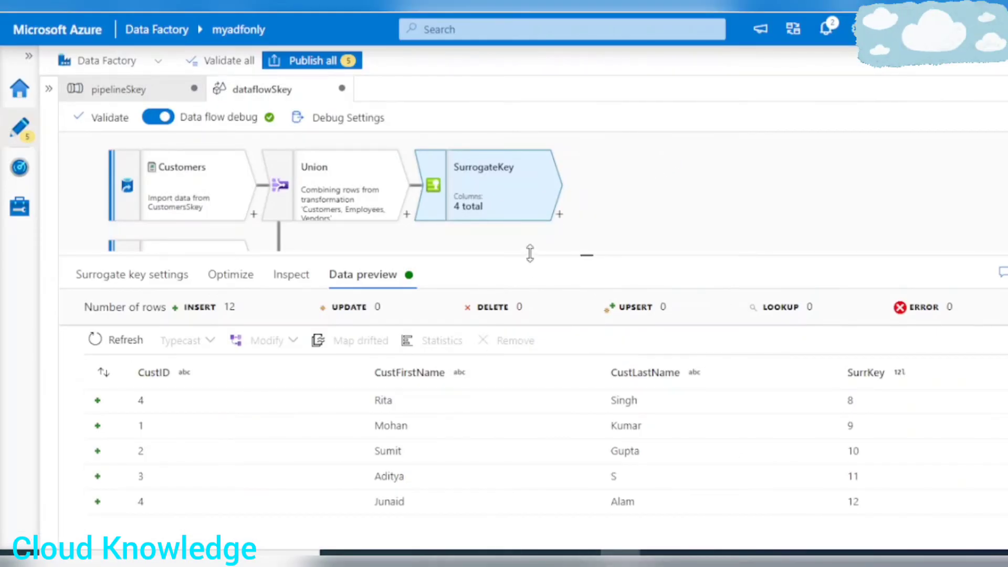
Add a Select transformation after SurrogateKey and move the SurrKey mapping above CustID as the first column.
{"action": "left_click_drag", "start_coordinate": [530, 253], "coordinate": [534, 277]}
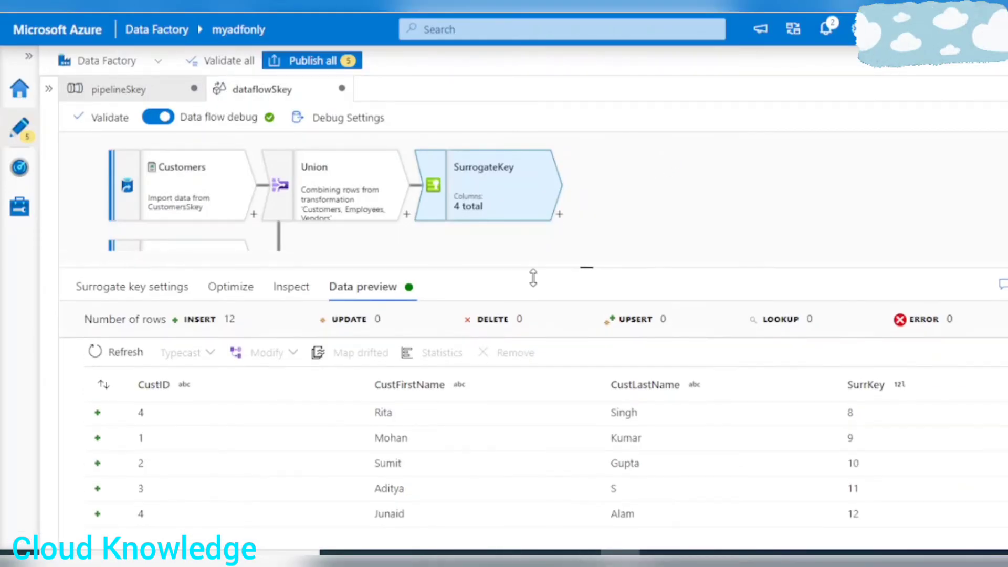
{"action": "left_click", "coordinate": [560, 214]}
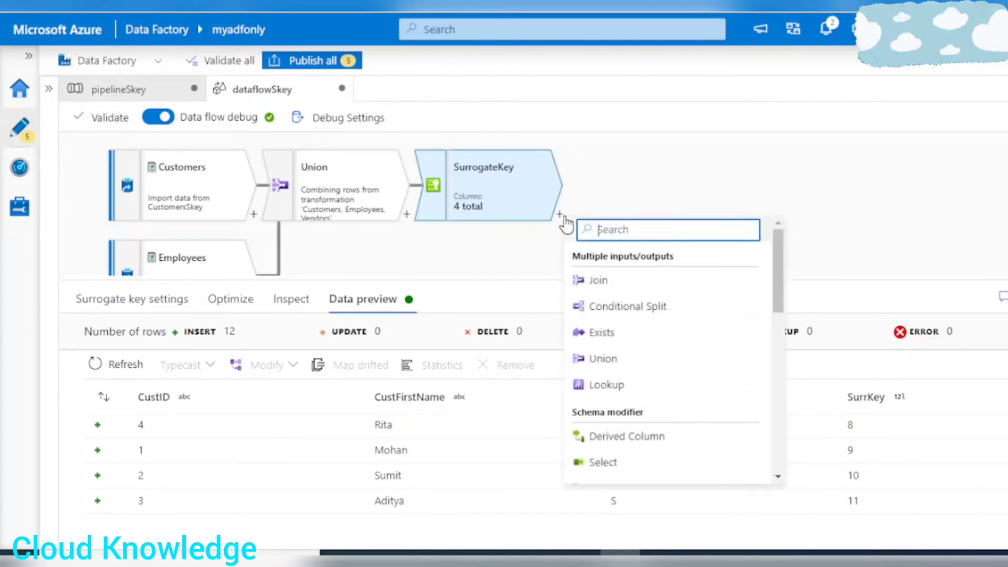
{"action": "scroll", "coordinate": [651, 360], "scroll_direction": "down", "scroll_amount": 3}
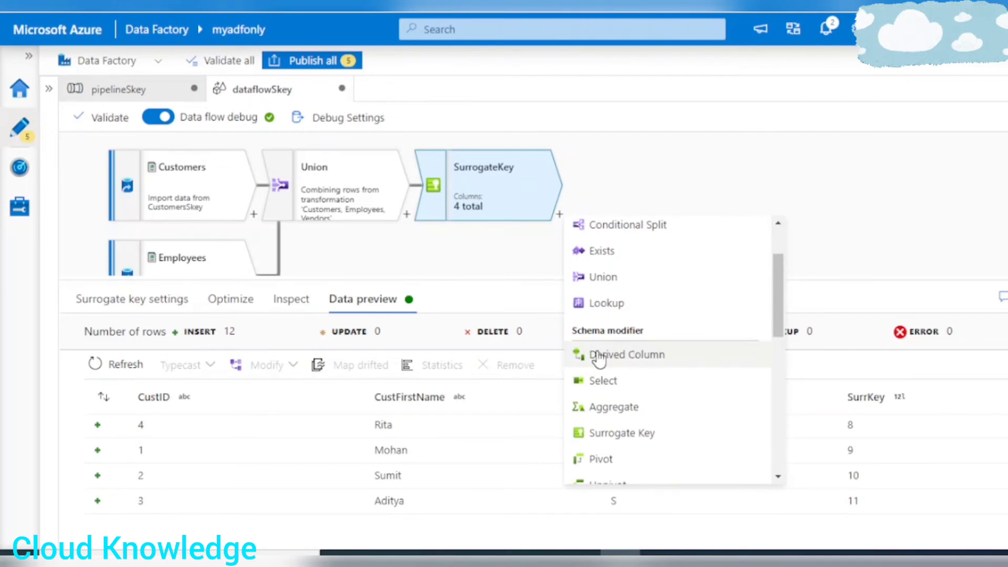
{"action": "left_click", "coordinate": [612, 385]}
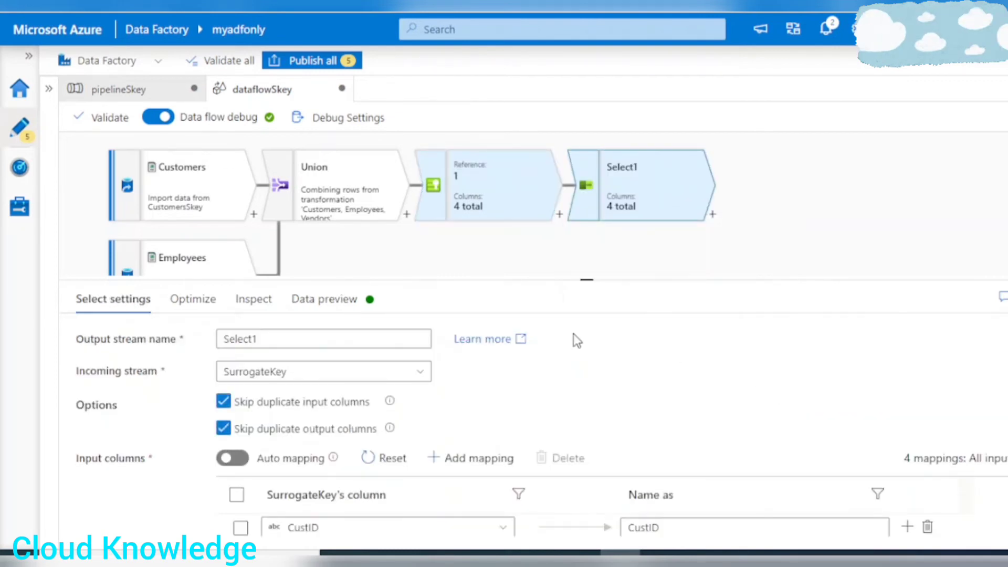
{"action": "left_click_drag", "start_coordinate": [526, 282], "coordinate": [529, 137]}
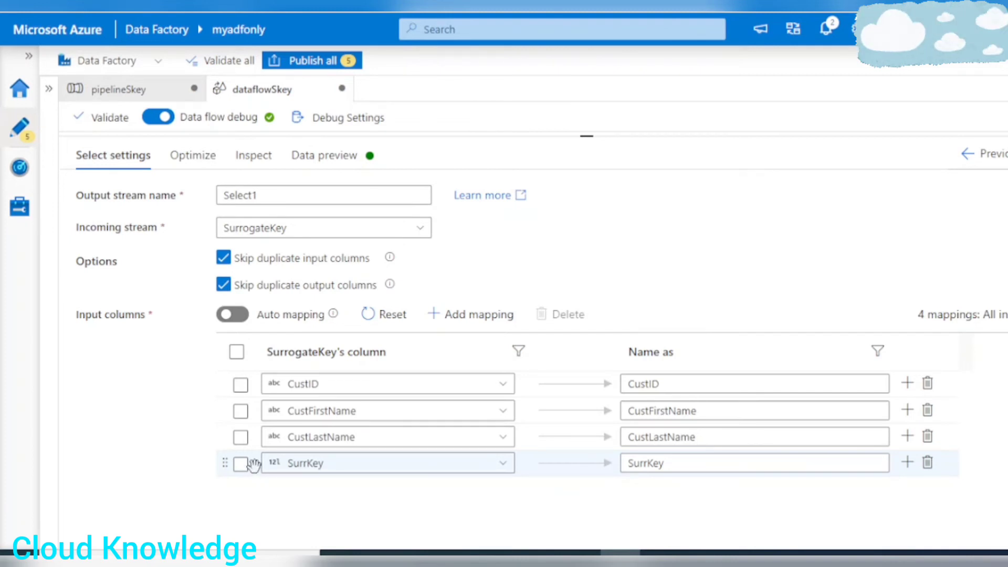
{"action": "left_click_drag", "start_coordinate": [255, 462], "coordinate": [256, 385]}
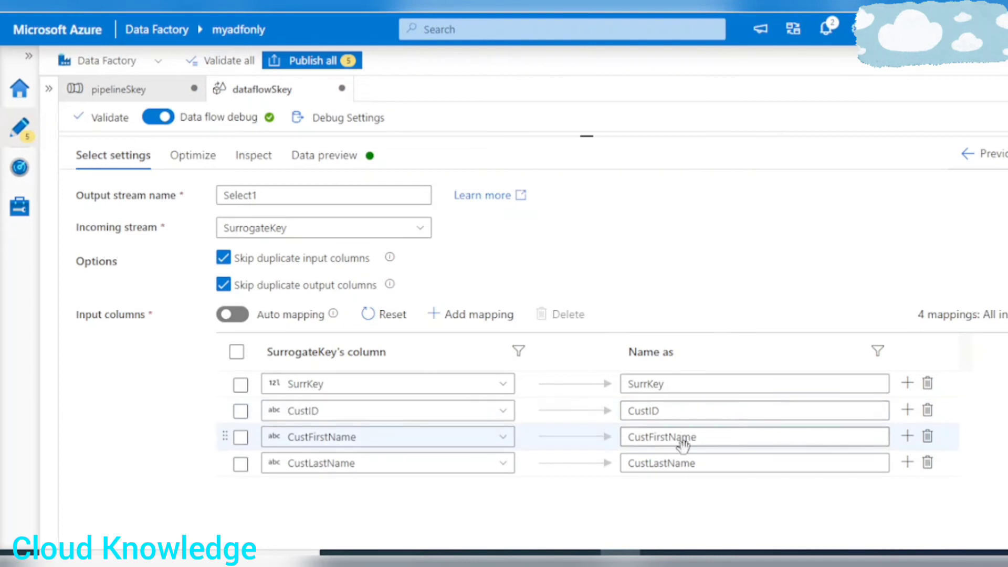
Check the expected headers in the Excel workbook and rename the CustID output column to ID in the Select mapping.
{"action": "left_click", "coordinate": [660, 553]}
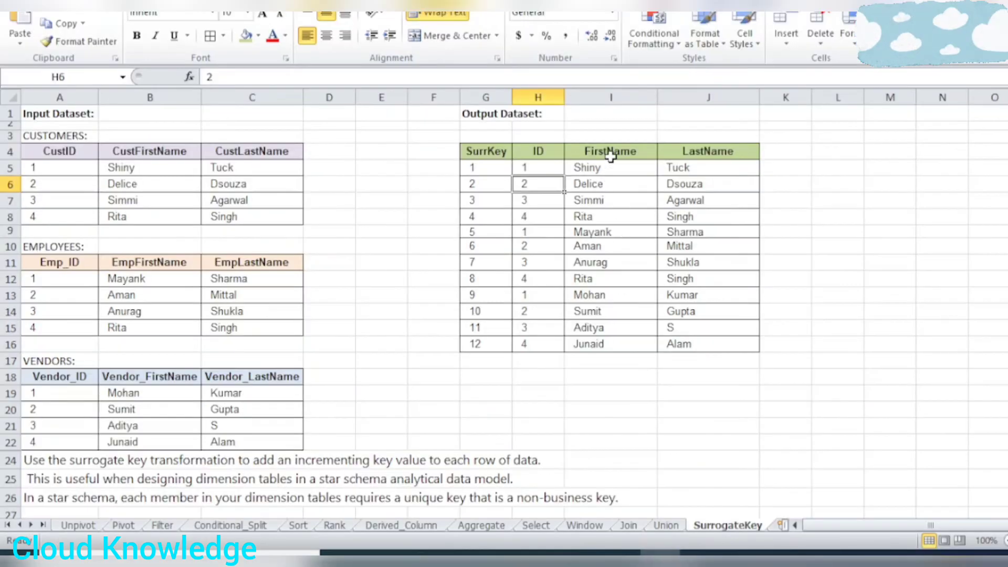
{"action": "key", "text": "alt+Tab"}
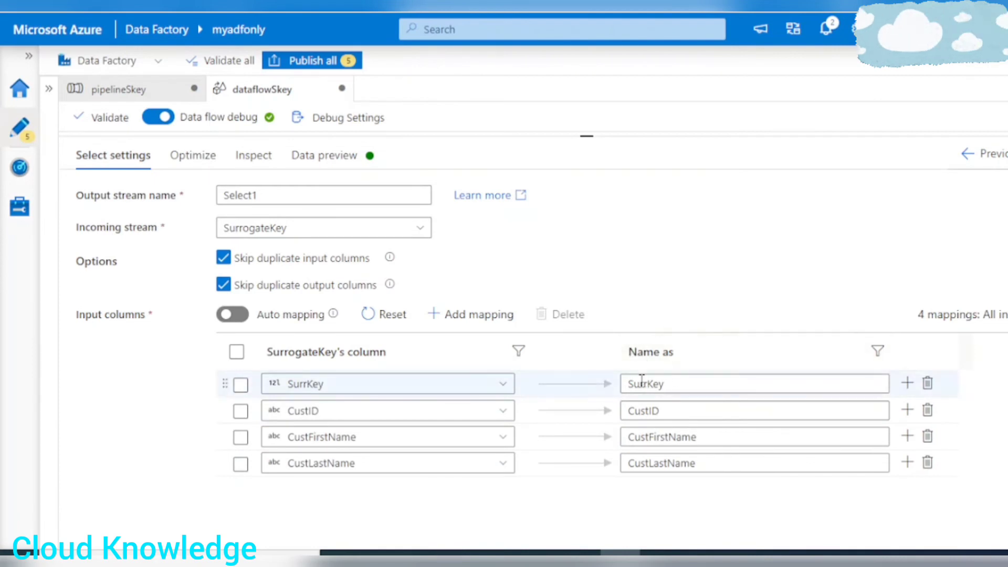
{"action": "left_click", "coordinate": [651, 412]}
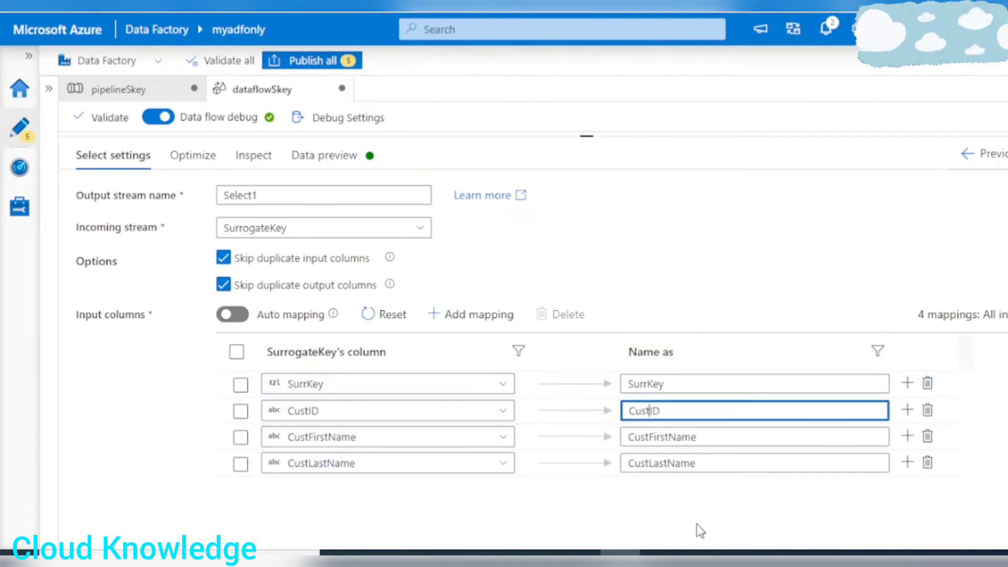
{"action": "key", "text": "BackSpace"}
{"action": "key", "text": "BackSpace"}
{"action": "key", "text": "BackSpace"}
{"action": "key", "text": "BackSpace"}
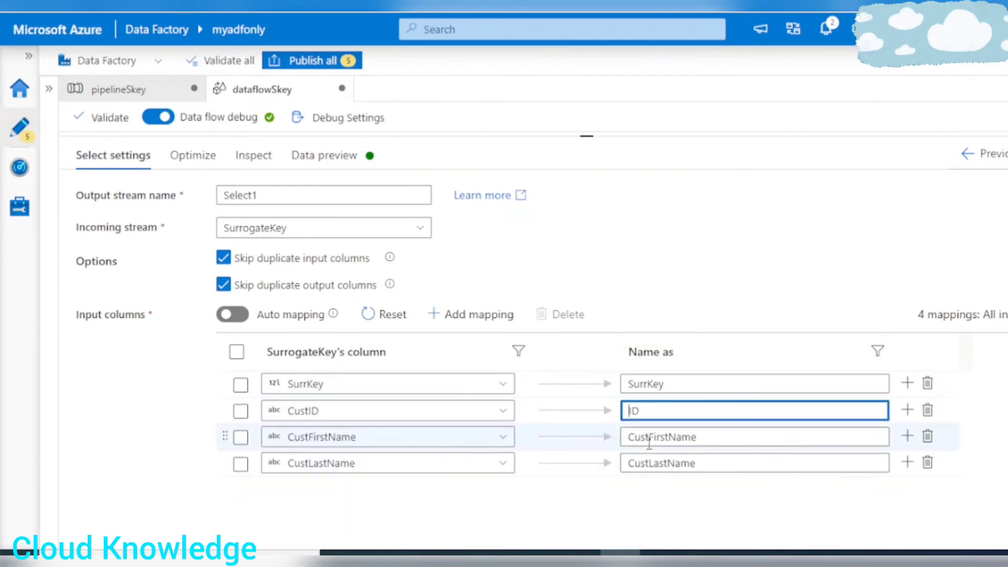
Rename the CustFirstName output column to FirstName and CustLastName to LastName.
{"action": "left_click", "coordinate": [651, 437]}
{"action": "key", "text": "BackSpace"}
{"action": "key", "text": "BackSpace"}
{"action": "key", "text": "BackSpace"}
{"action": "key", "text": "BackSpace"}
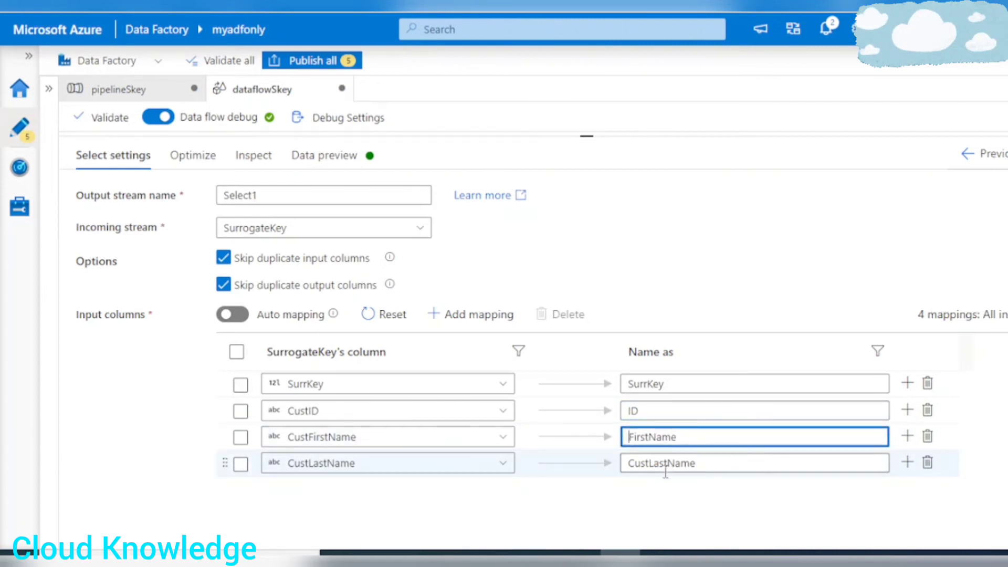
{"action": "left_click", "coordinate": [652, 464]}
{"action": "key", "text": "BackSpace"}
{"action": "key", "text": "BackSpace"}
{"action": "key", "text": "BackSpace"}
{"action": "key", "text": "BackSpace"}
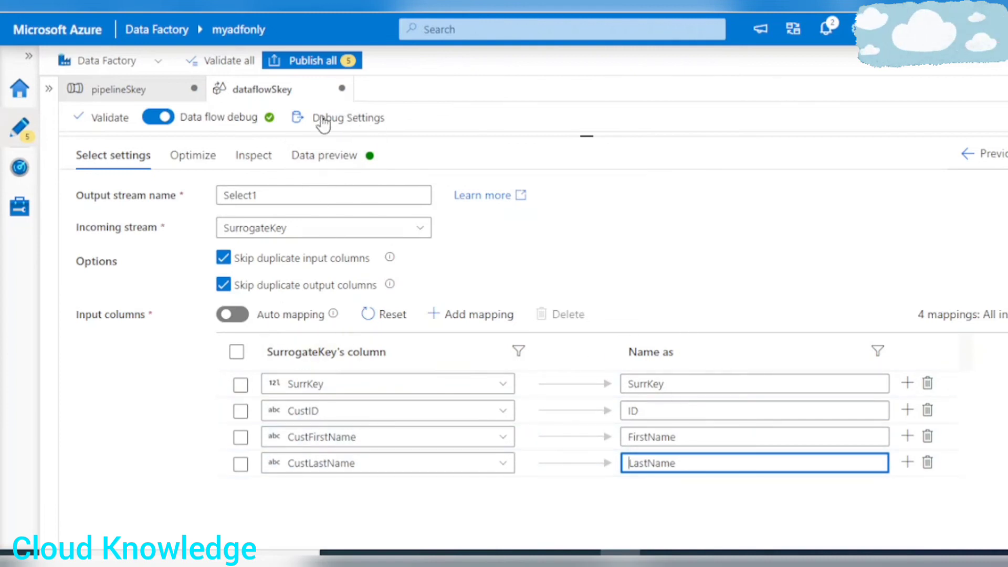
Load the Select1 data preview and review the SurrKey, ID, FirstName and LastName columns for all rows.
{"action": "left_click", "coordinate": [322, 158]}
{"action": "left_click_drag", "start_coordinate": [505, 137], "coordinate": [505, 169]}
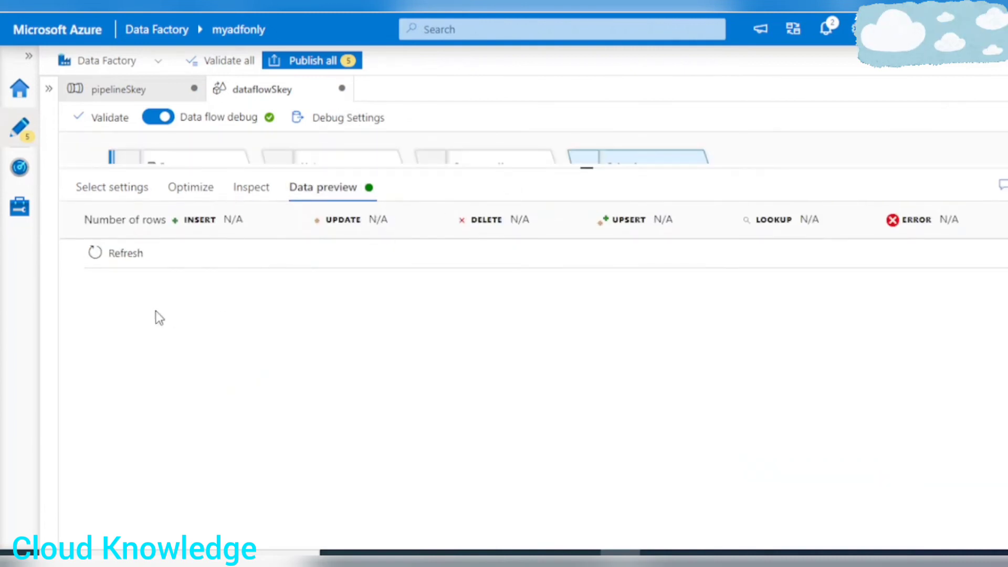
{"action": "left_click", "coordinate": [112, 257]}
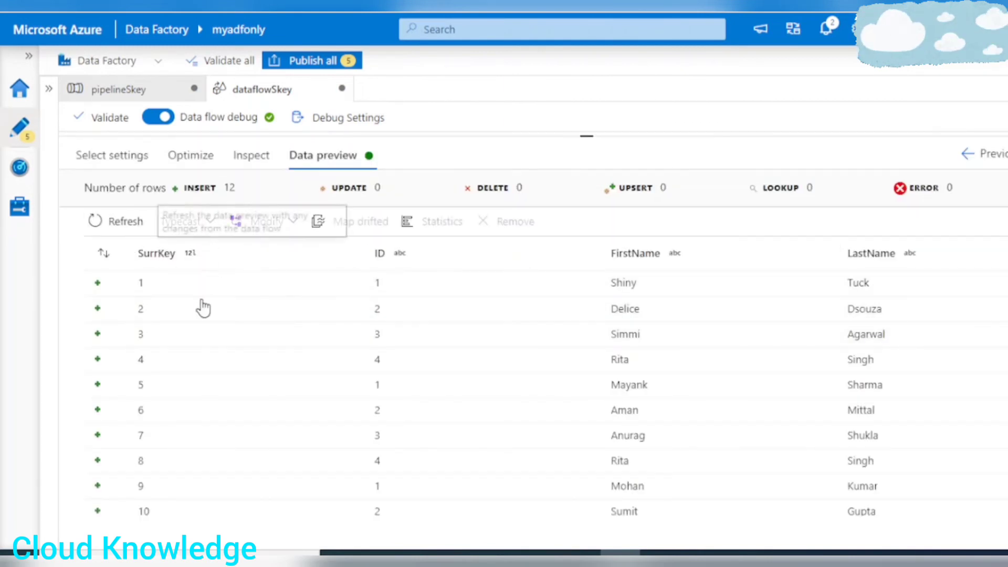
{"action": "scroll", "coordinate": [230, 370], "scroll_direction": "down", "scroll_amount": 2}
{"action": "scroll", "coordinate": [237, 404], "scroll_direction": "up", "scroll_amount": 2}
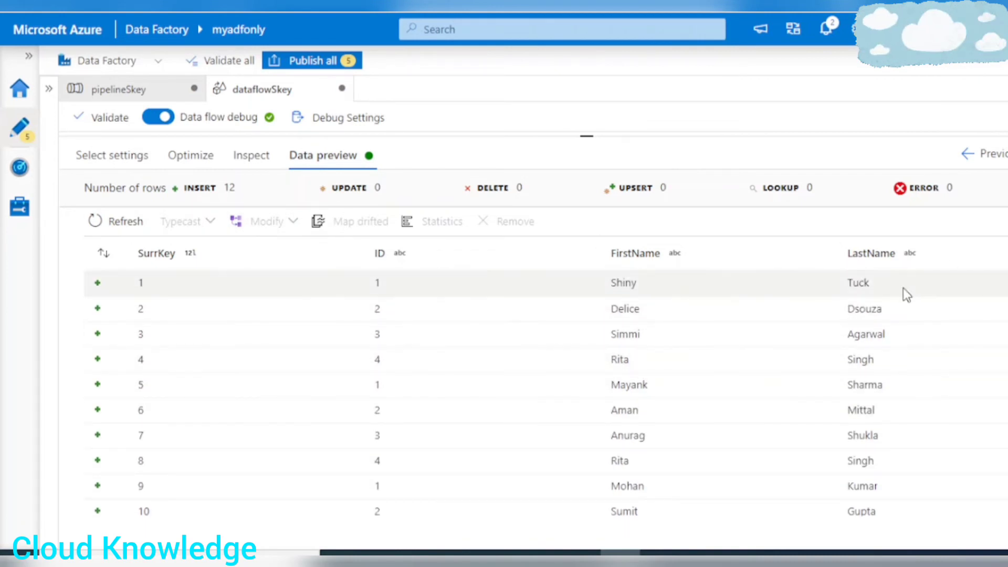
{"action": "scroll", "coordinate": [904, 290], "scroll_direction": "down", "scroll_amount": 2}
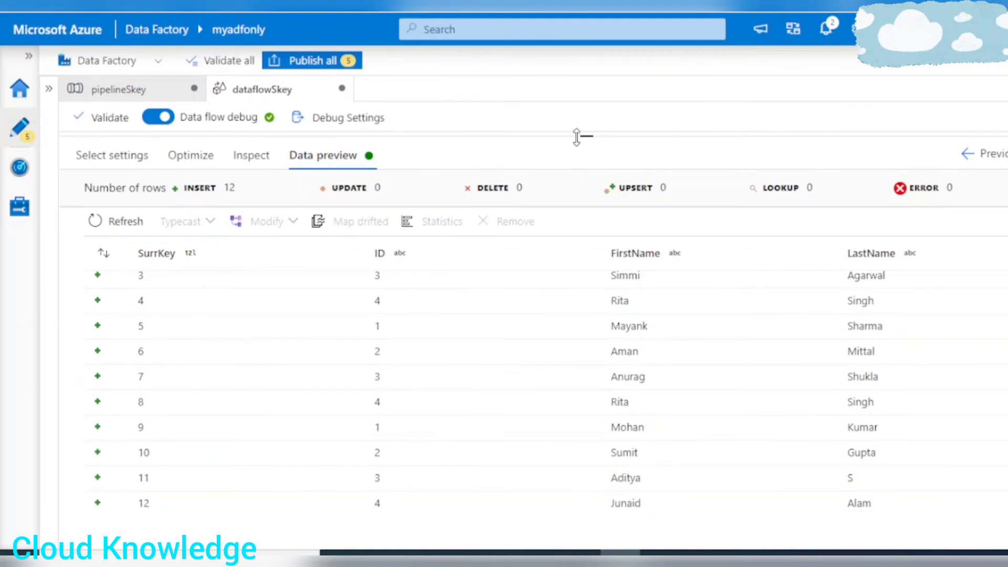
Add a sink after Select1 and set its output stream name to sinkSkey.
{"action": "left_click_drag", "start_coordinate": [579, 137], "coordinate": [578, 321]}
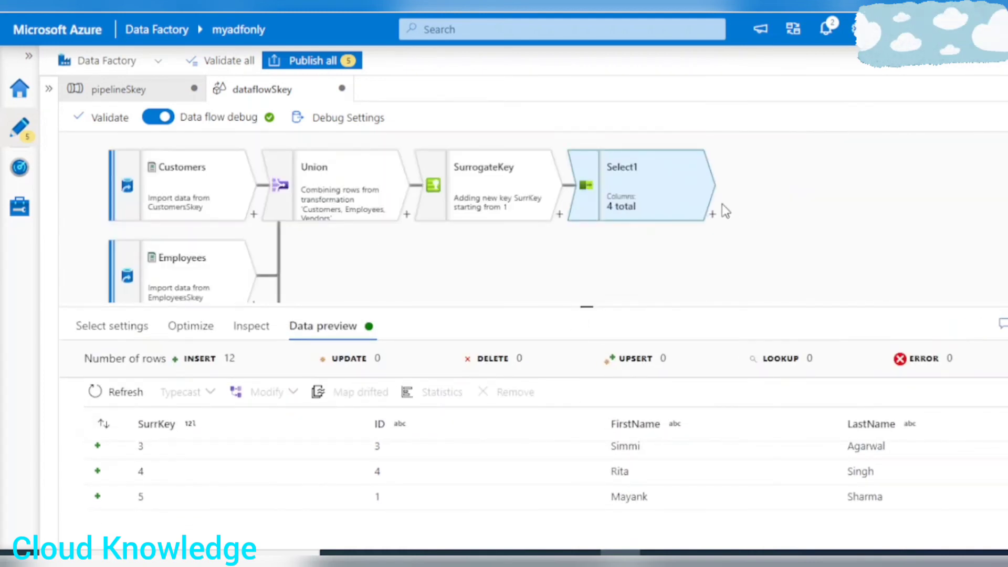
{"action": "left_click", "coordinate": [712, 215]}
{"action": "scroll", "coordinate": [811, 342], "scroll_direction": "down", "scroll_amount": 5}
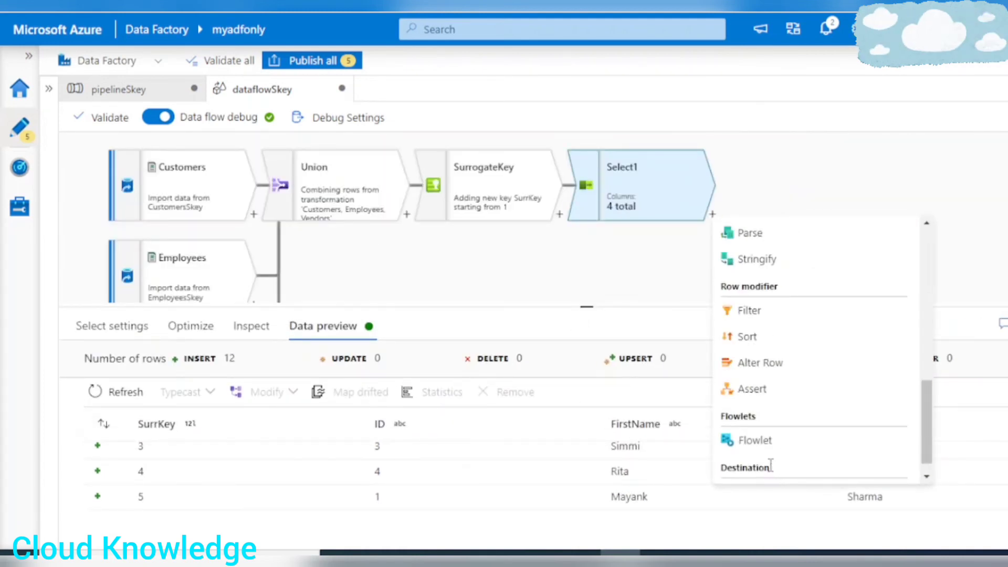
{"action": "scroll", "coordinate": [771, 465], "scroll_direction": "down", "scroll_amount": 1}
{"action": "left_click", "coordinate": [761, 472]}
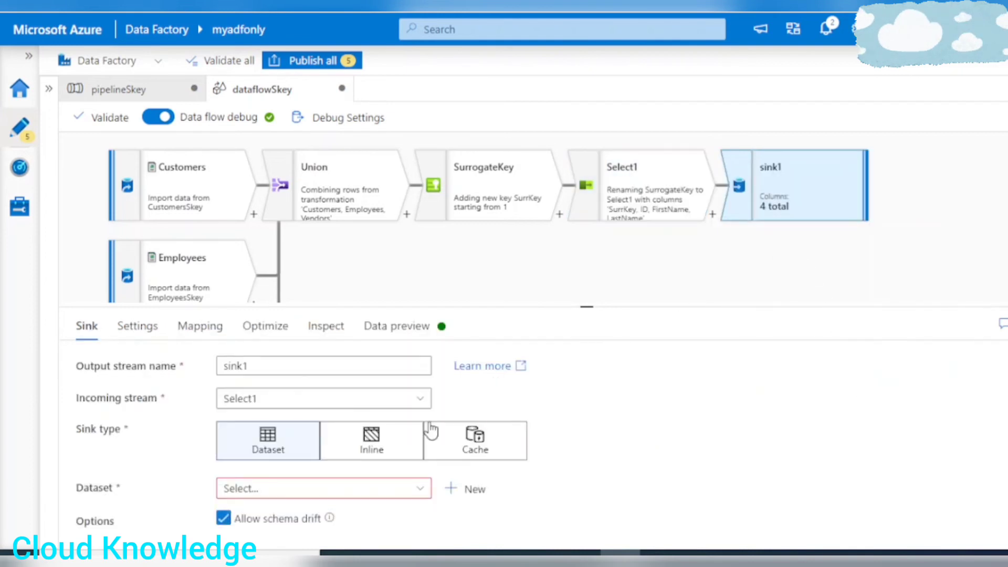
{"action": "left_click", "coordinate": [269, 368]}
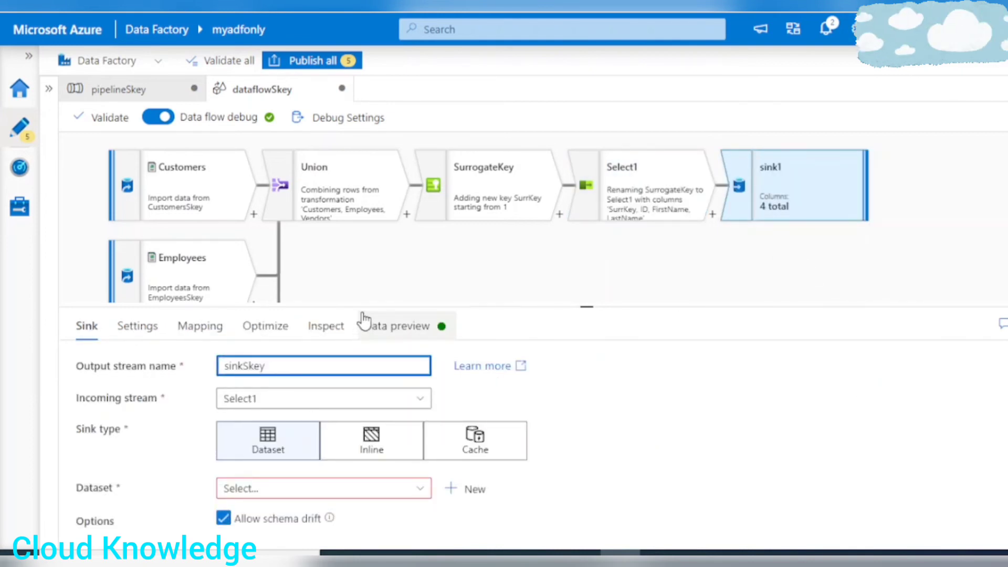
Start a new delimited text dataset on Azure Data Lake Storage Gen2 for the sinkSkey sink.
{"action": "left_click_drag", "start_coordinate": [362, 308], "coordinate": [369, 247]}
{"action": "left_click", "coordinate": [465, 428]}
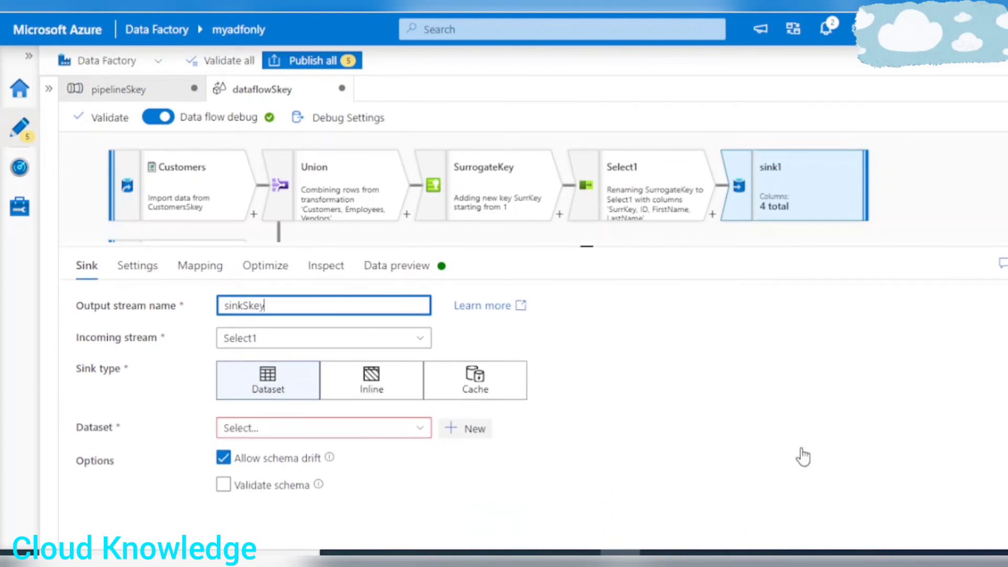
{"action": "left_click", "coordinate": [842, 428]}
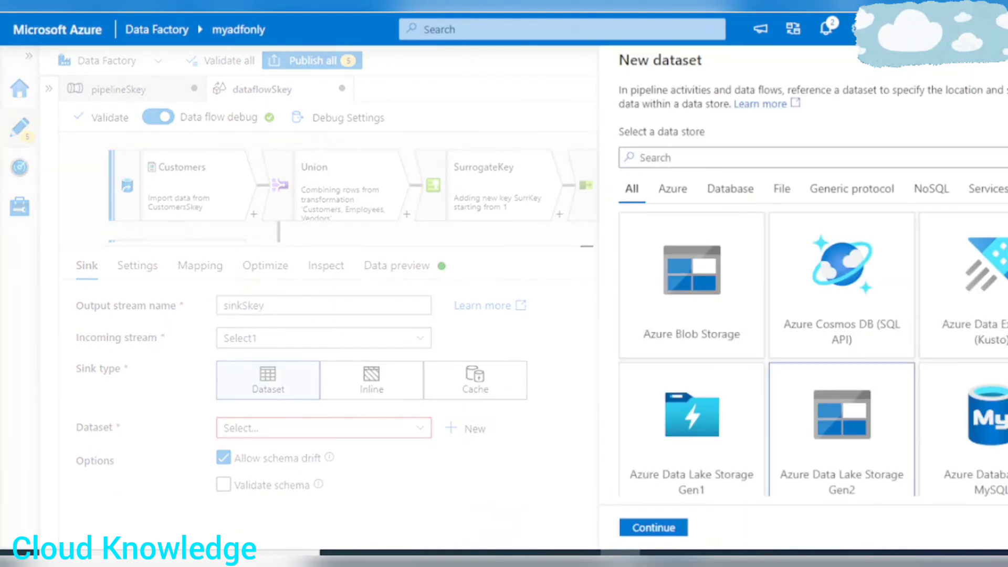
{"action": "left_click", "coordinate": [651, 528]}
{"action": "left_click", "coordinate": [866, 234]}
{"action": "left_click", "coordinate": [632, 532]}
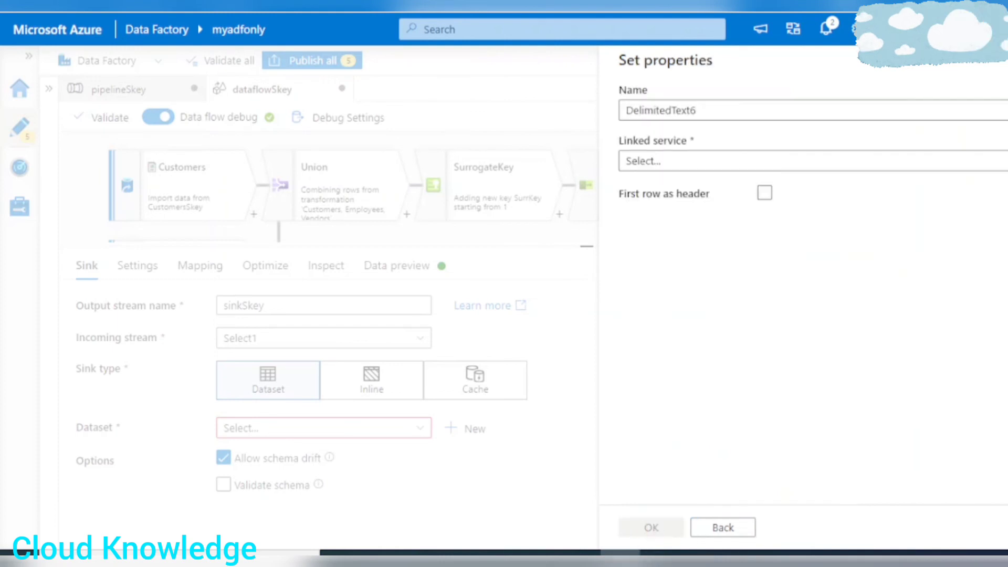
Name the dataset SkeyOutput, choose the AzureDataLakeStorageGen2 linked service and treat the first row as header.
{"action": "type", "text": "SkeyOutput"}
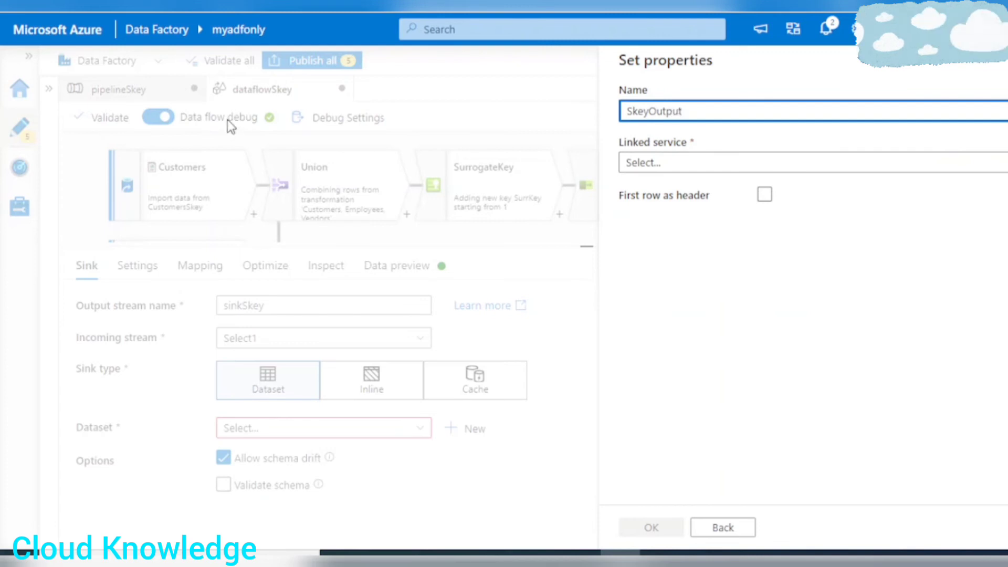
{"action": "left_click", "coordinate": [686, 161]}
{"action": "left_click", "coordinate": [661, 270]}
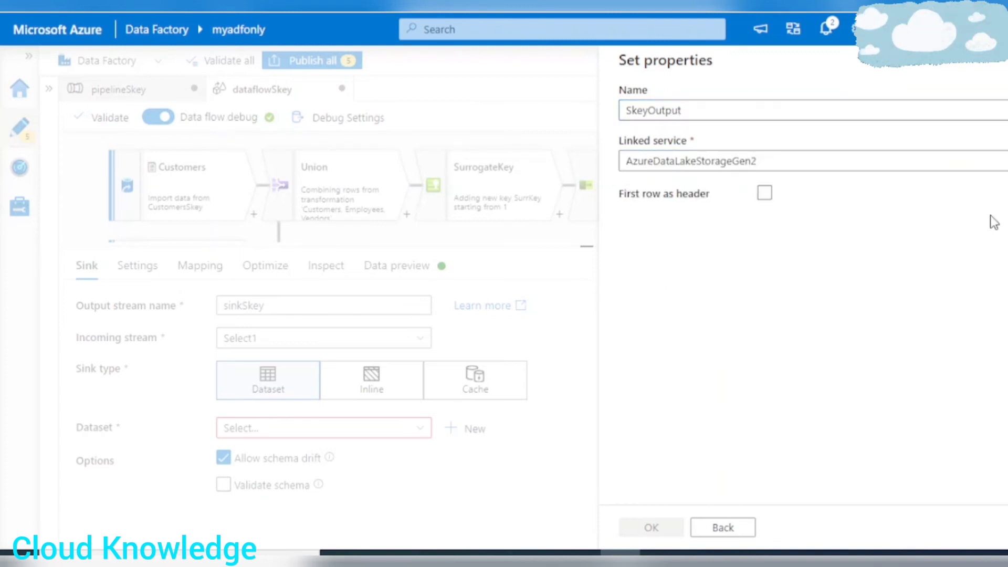
{"action": "left_click", "coordinate": [765, 239]}
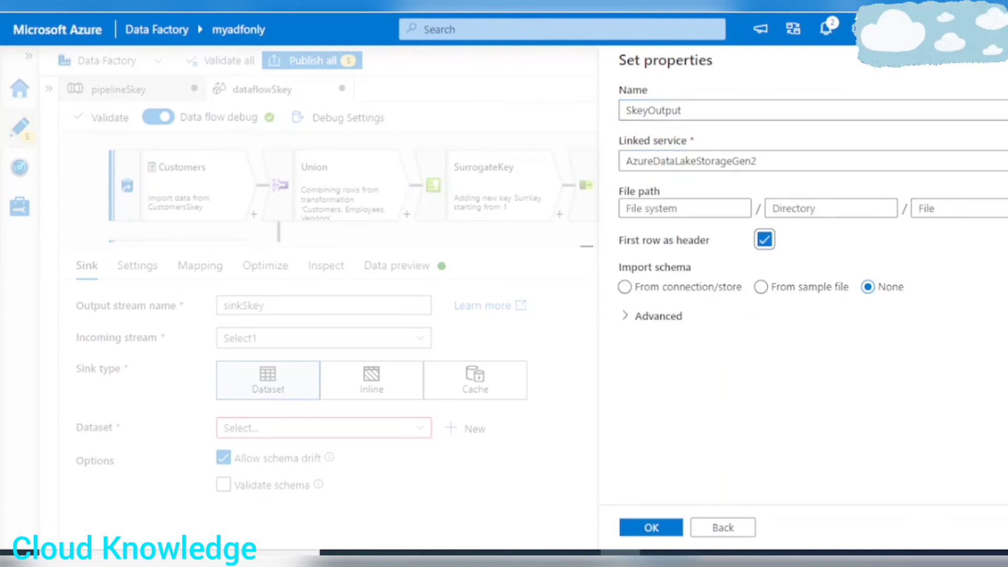
Set the dataset's file path to the Output folder of adfcontainer and create the dataset.
{"action": "left_click", "coordinate": [1007, 209]}
{"action": "left_click", "coordinate": [694, 148]}
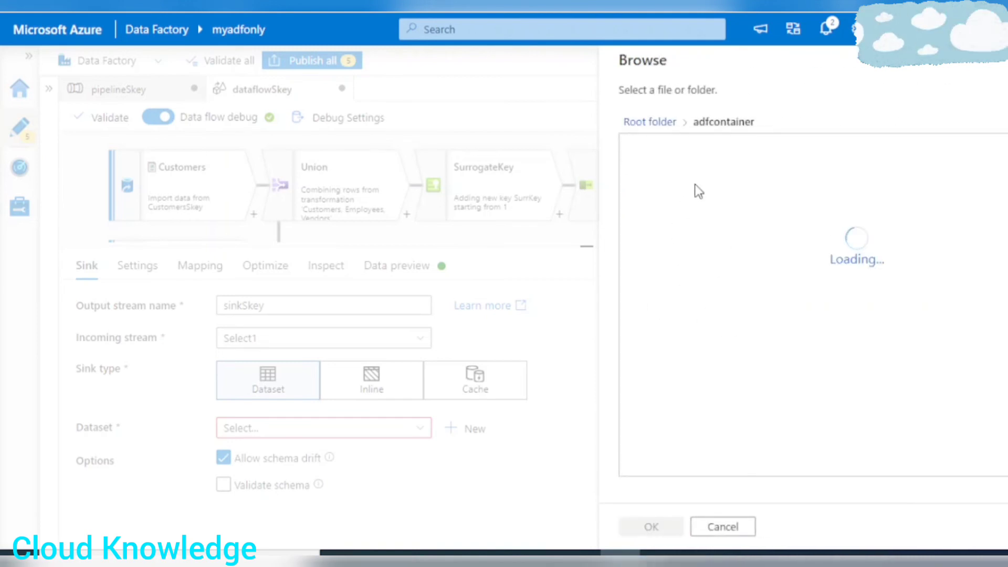
{"action": "left_click", "coordinate": [676, 175]}
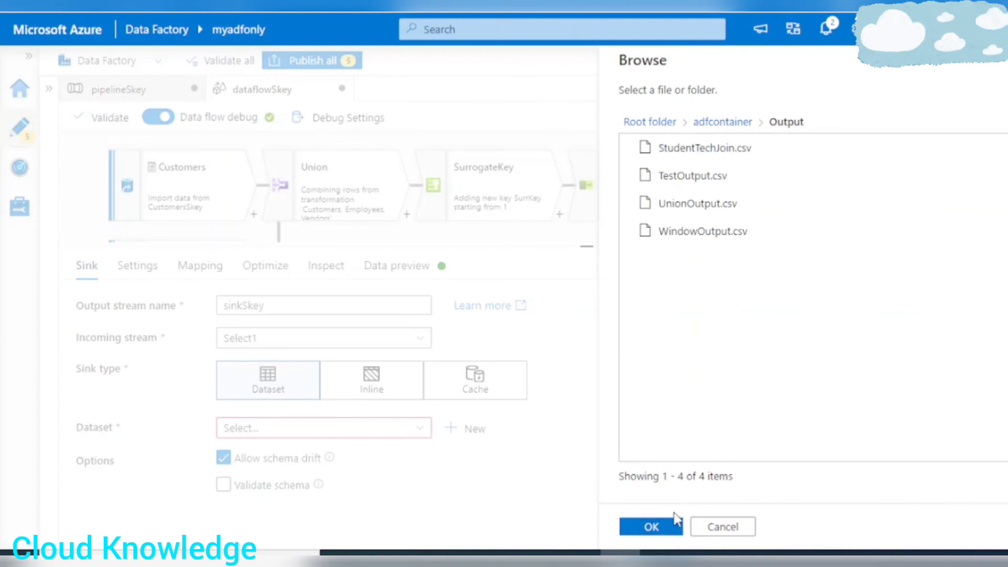
{"action": "left_click", "coordinate": [674, 525]}
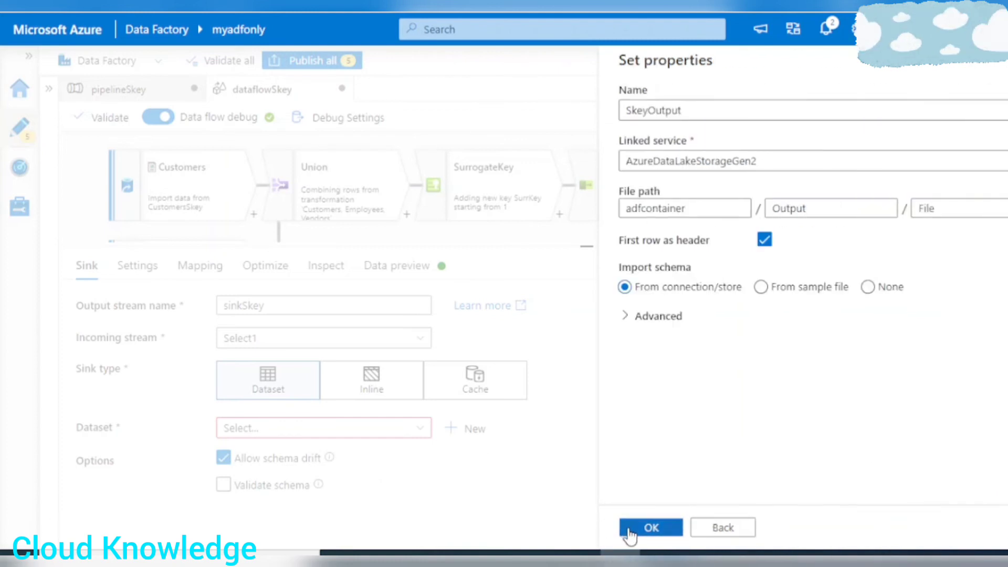
{"action": "left_click", "coordinate": [630, 531]}
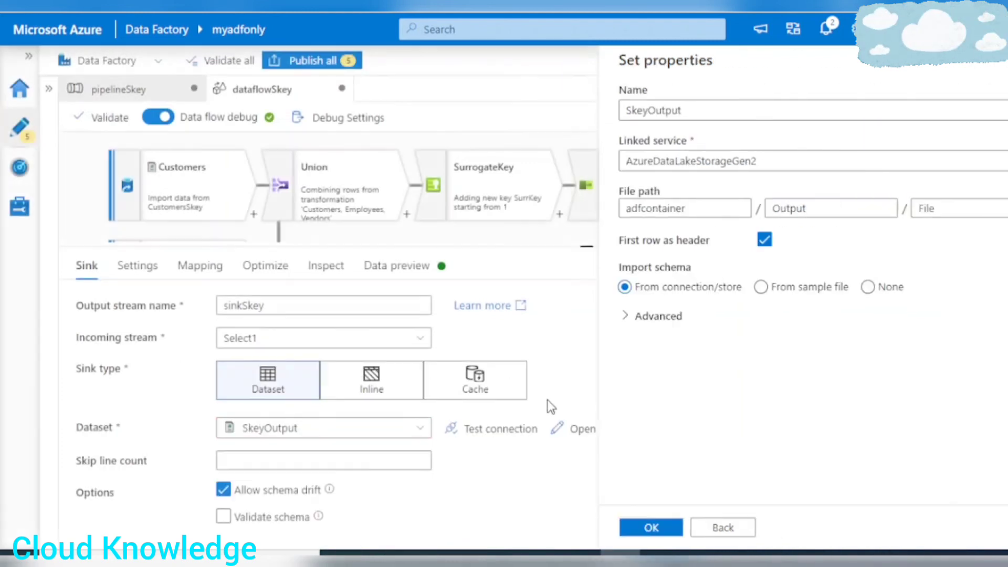
Set the sink's file name option to Output to single file and apply single partitioning.
{"action": "left_click", "coordinate": [138, 267]}
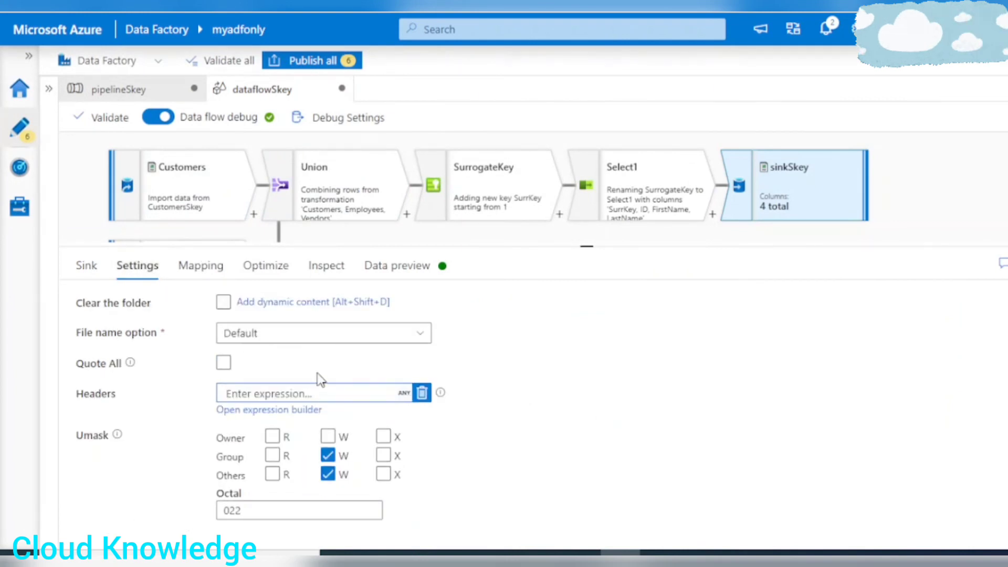
{"action": "left_click", "coordinate": [315, 393]}
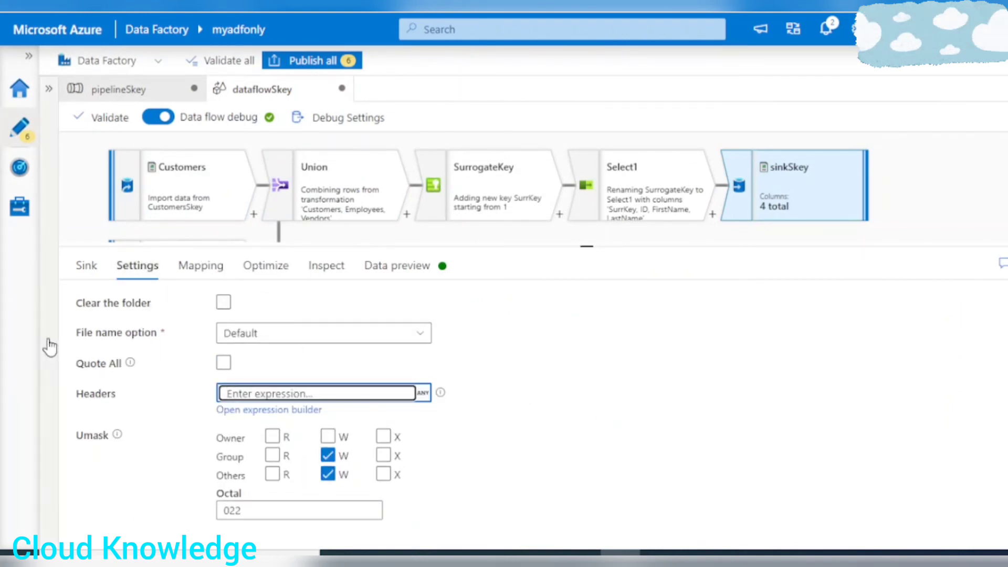
{"action": "left_click", "coordinate": [315, 334]}
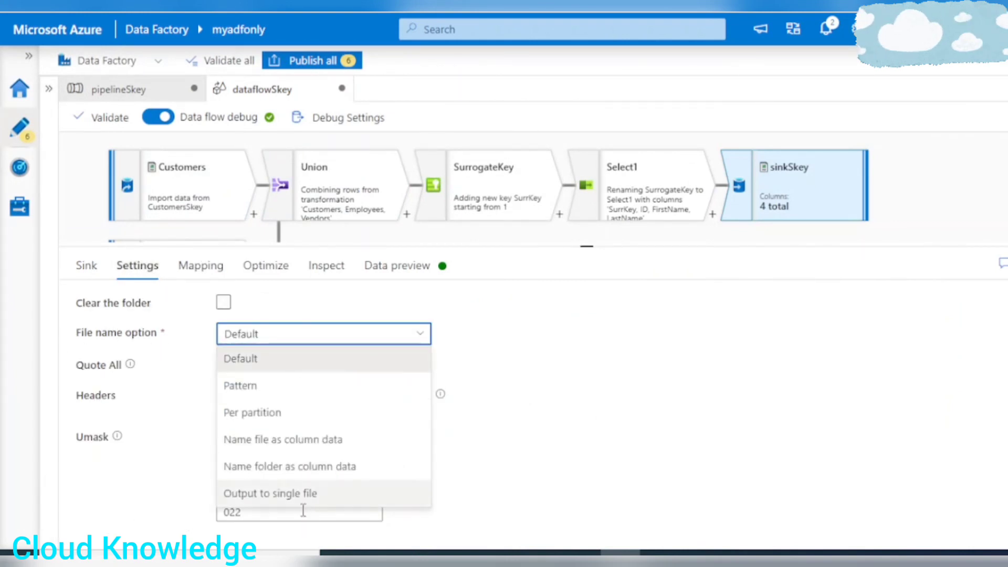
{"action": "left_click", "coordinate": [245, 496]}
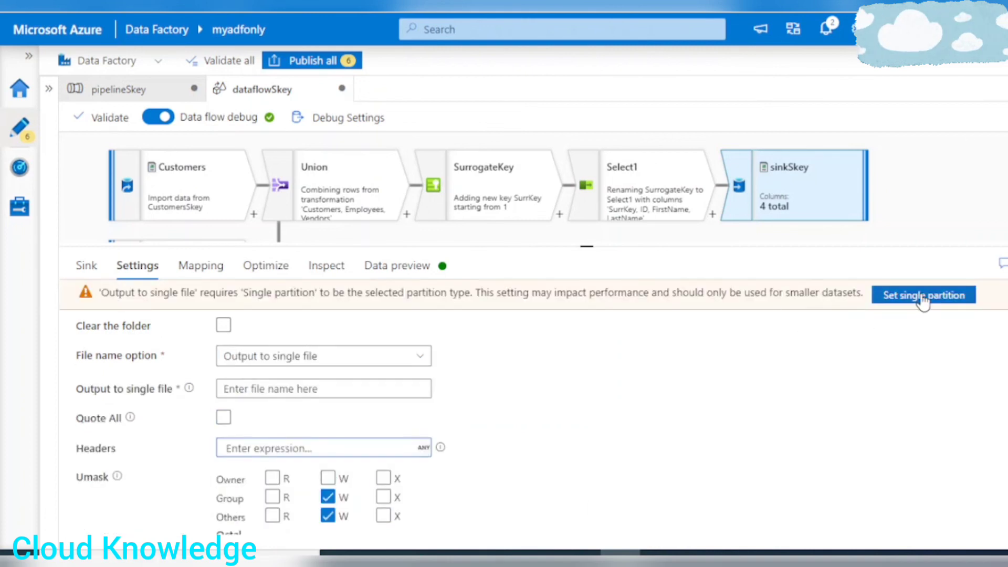
{"action": "left_click", "coordinate": [917, 298]}
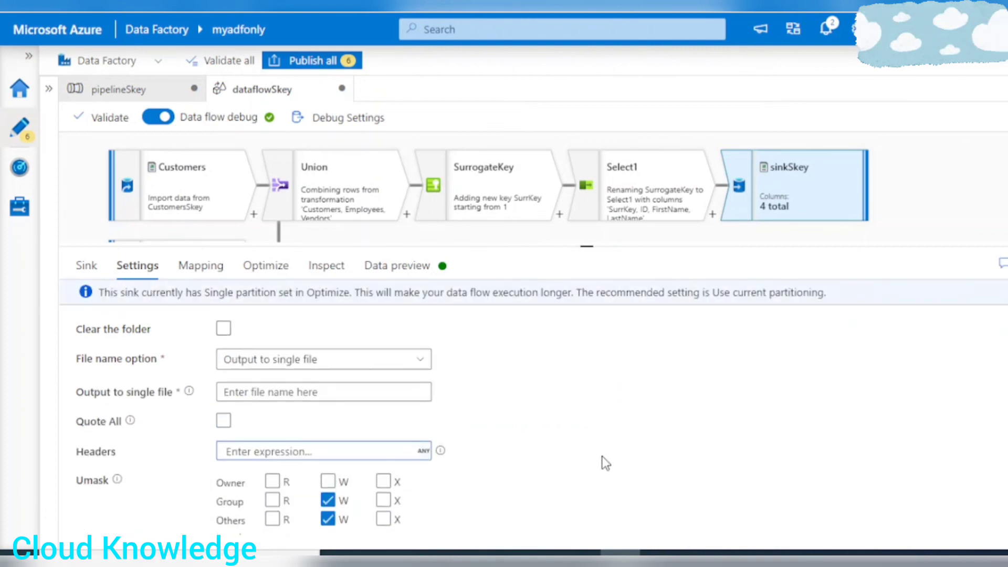
Name the sink's single output file Skey.csv.
{"action": "left_click", "coordinate": [265, 393]}
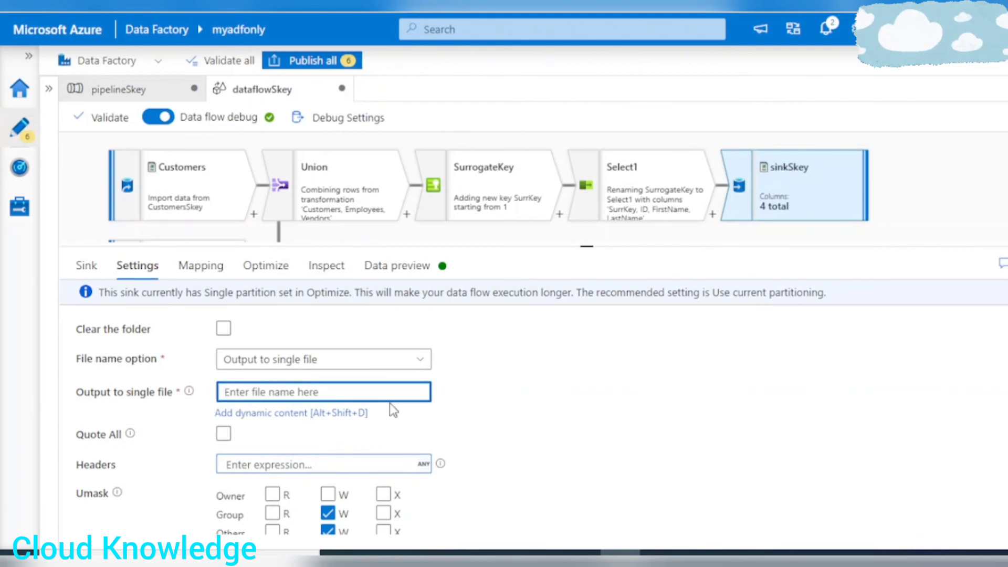
{"action": "type", "text": "Skey"}
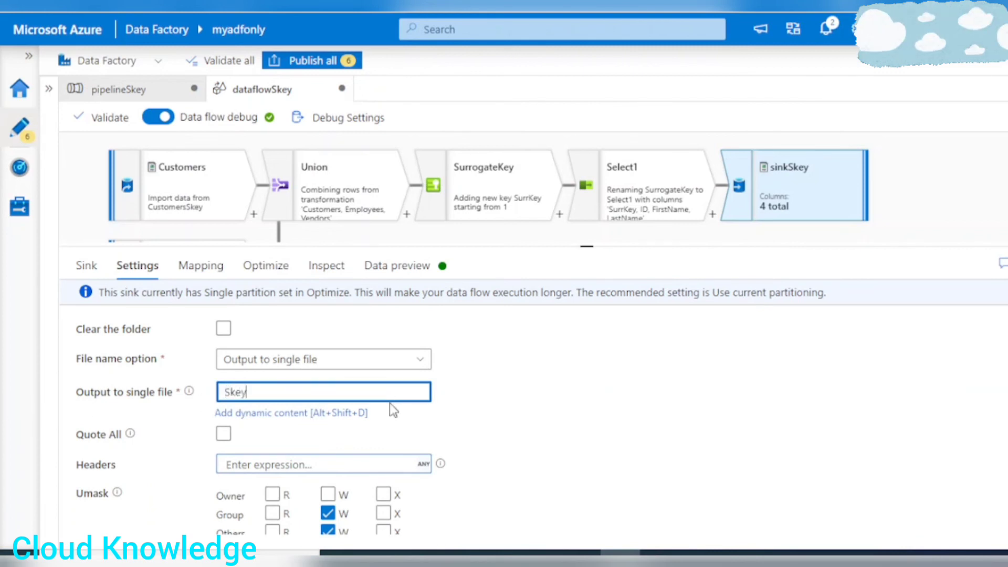
{"action": "type", "text": ".csv"}
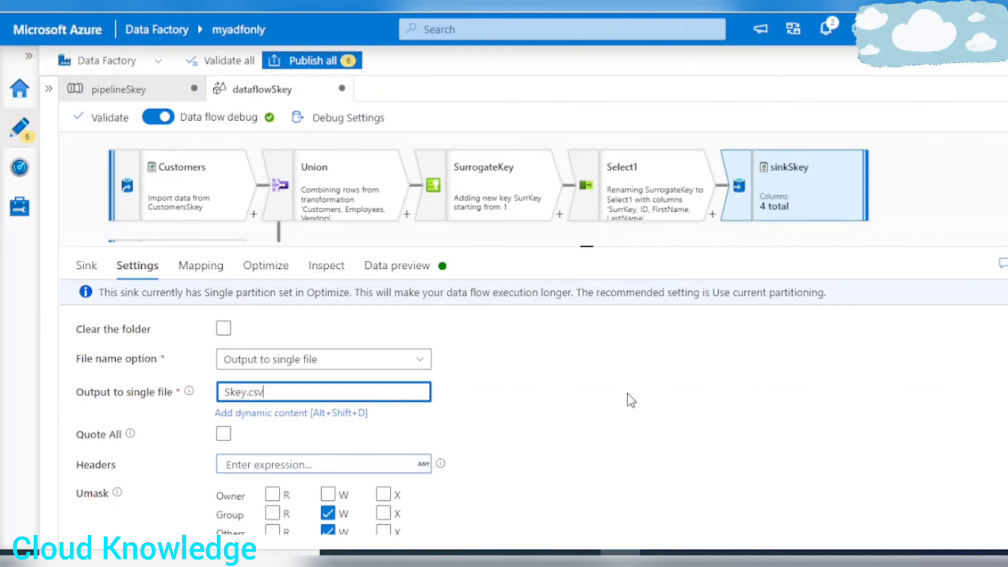
Publish all pending pipeline, dataset and data flow changes, and review the Select1 data preview.
{"action": "left_click", "coordinate": [398, 265]}
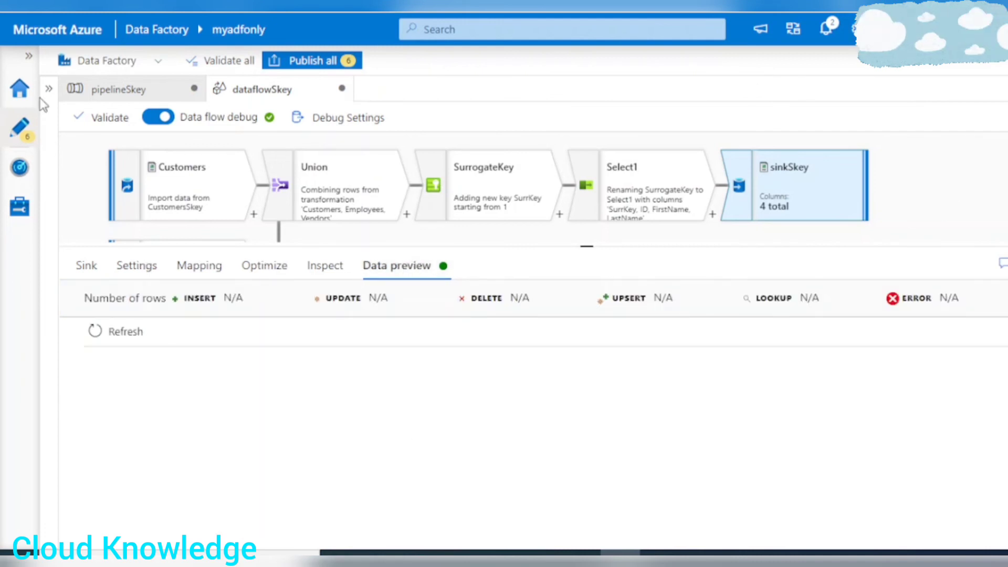
{"action": "left_click", "coordinate": [339, 61]}
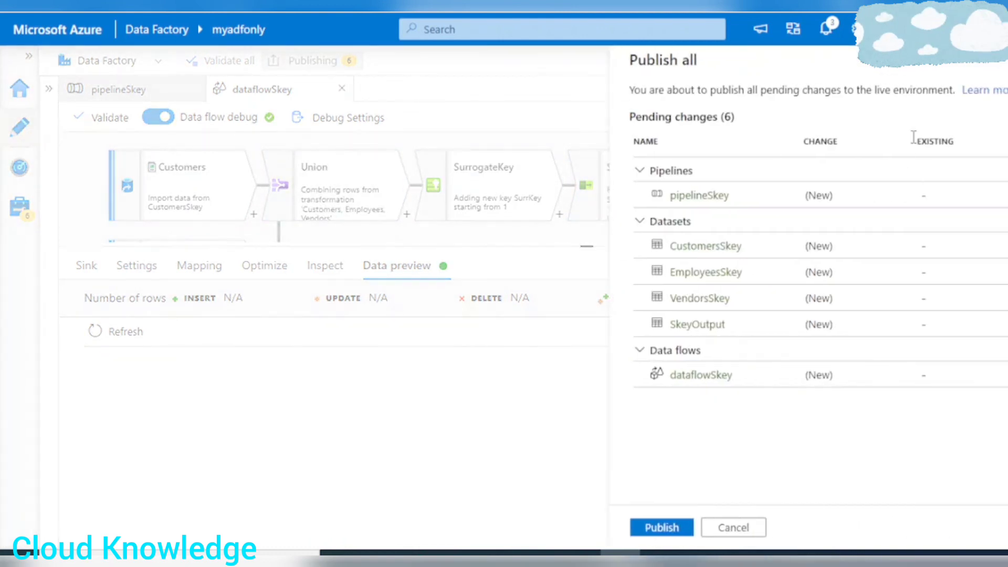
{"action": "left_click", "coordinate": [657, 528]}
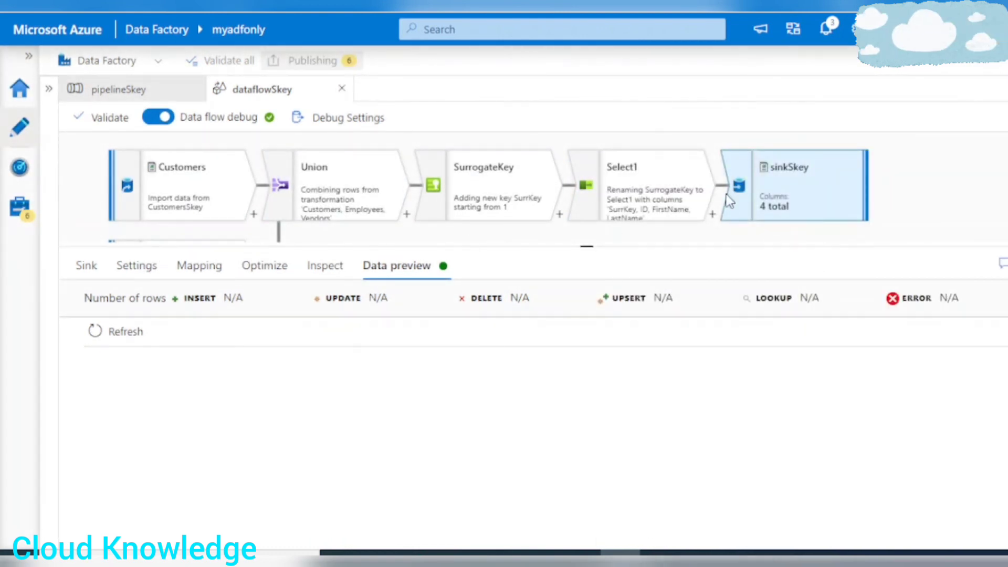
{"action": "left_click", "coordinate": [623, 192]}
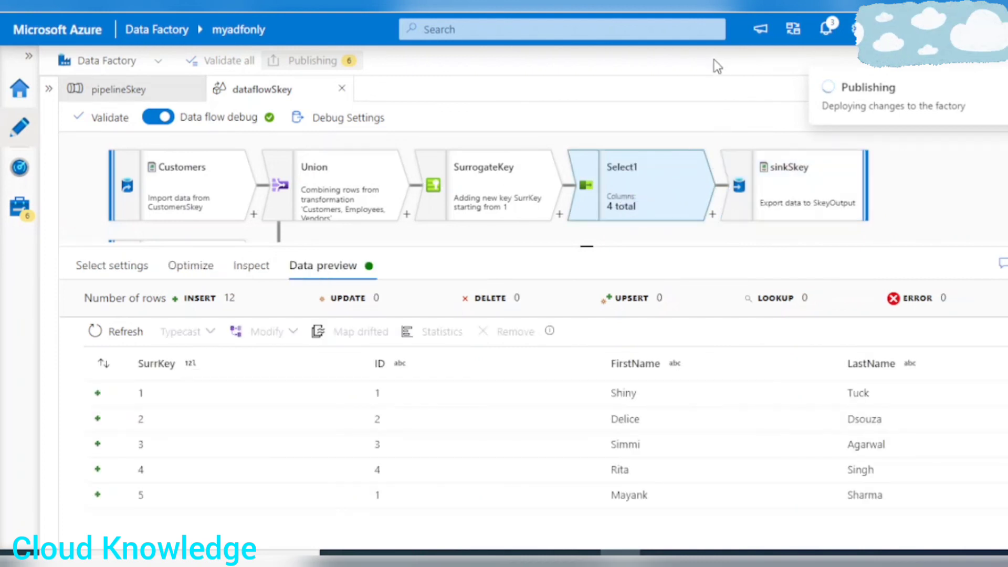
Run pipelineSkey in debug mode and enlarge the output area to monitor the run.
{"action": "left_click", "coordinate": [126, 89]}
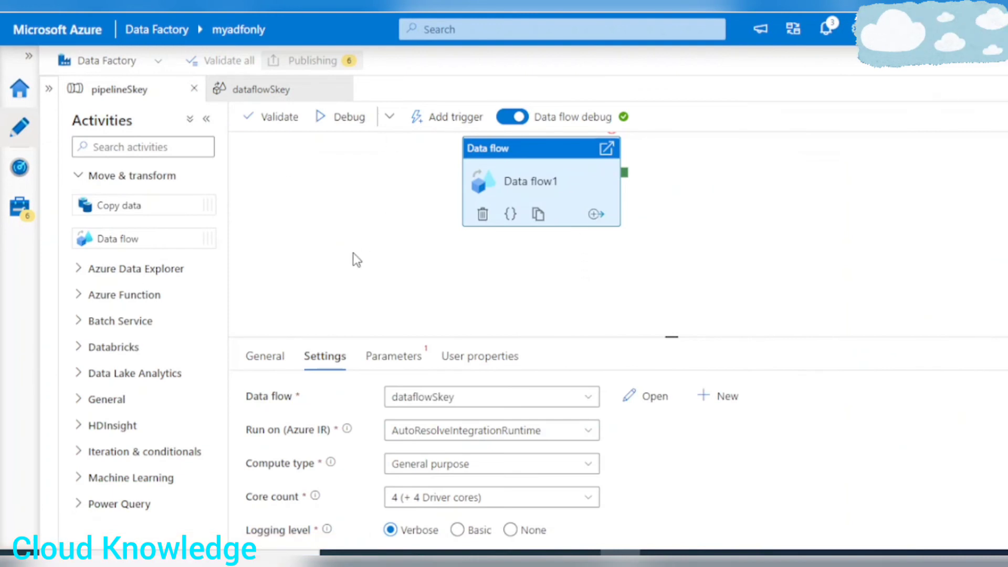
{"action": "left_click", "coordinate": [341, 119]}
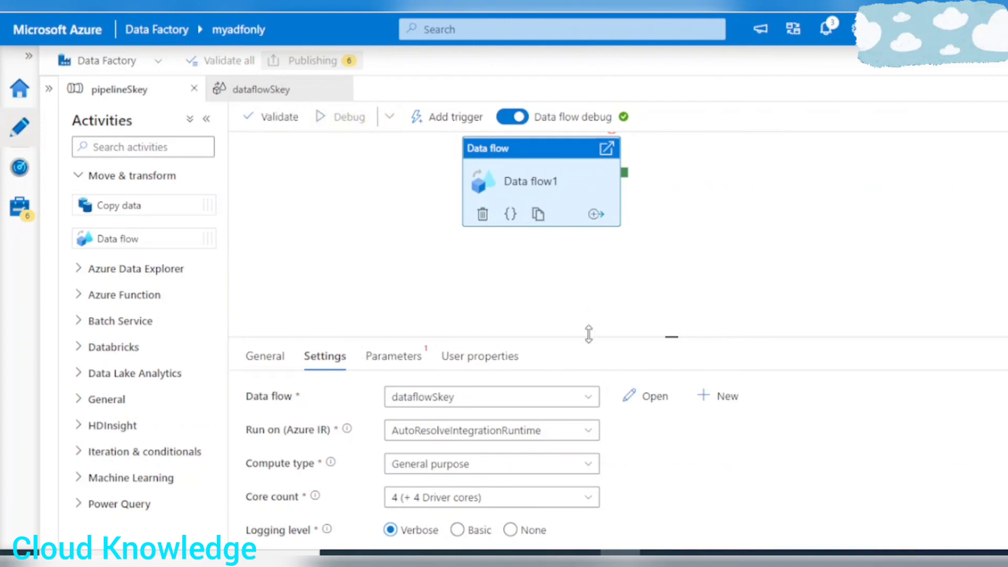
{"action": "left_click", "coordinate": [206, 118]}
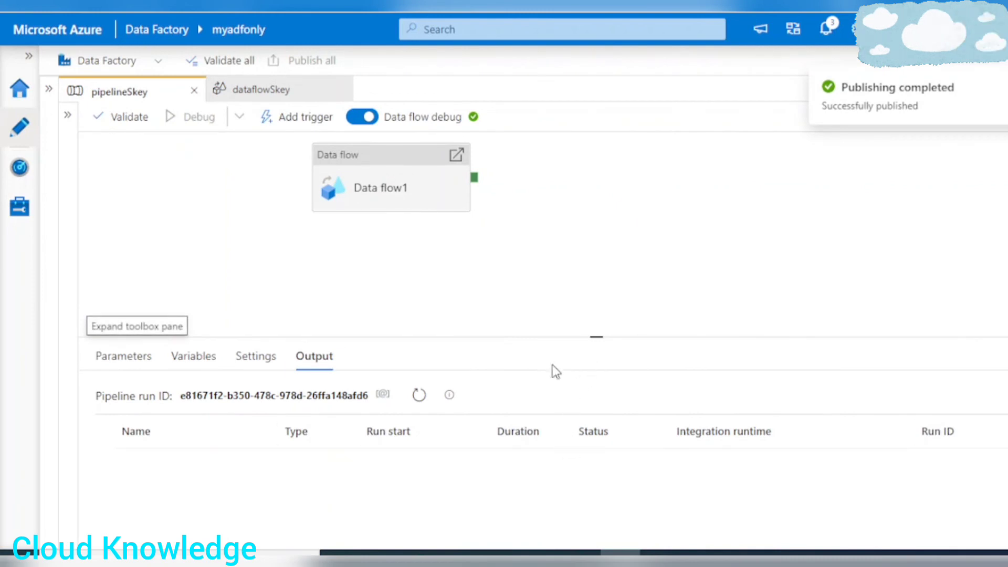
{"action": "left_click_drag", "start_coordinate": [548, 336], "coordinate": [569, 252]}
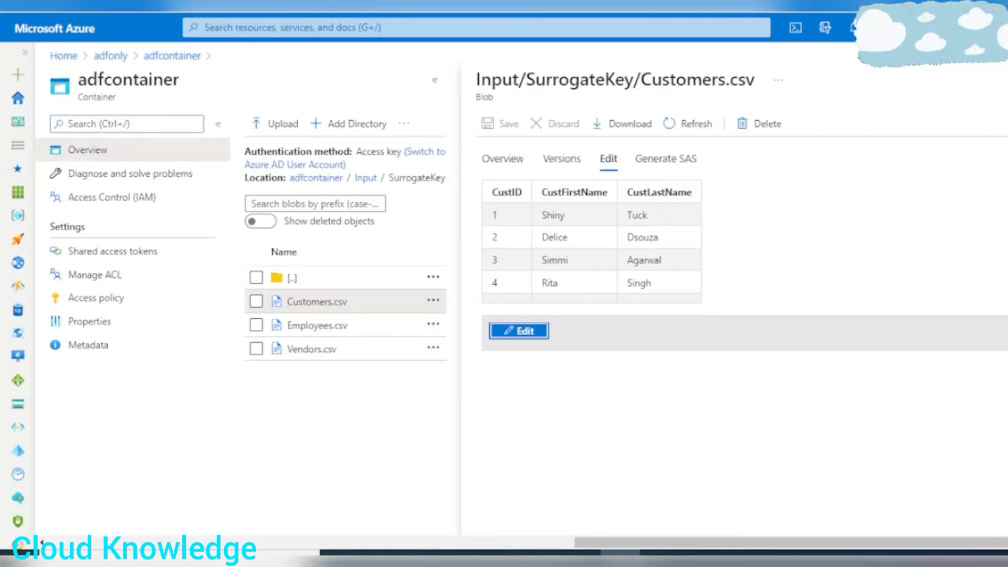
Switch to the storage container in the Azure portal and preview Skey.csv from the Output folder as a table.
{"action": "left_click", "coordinate": [1004, 80]}
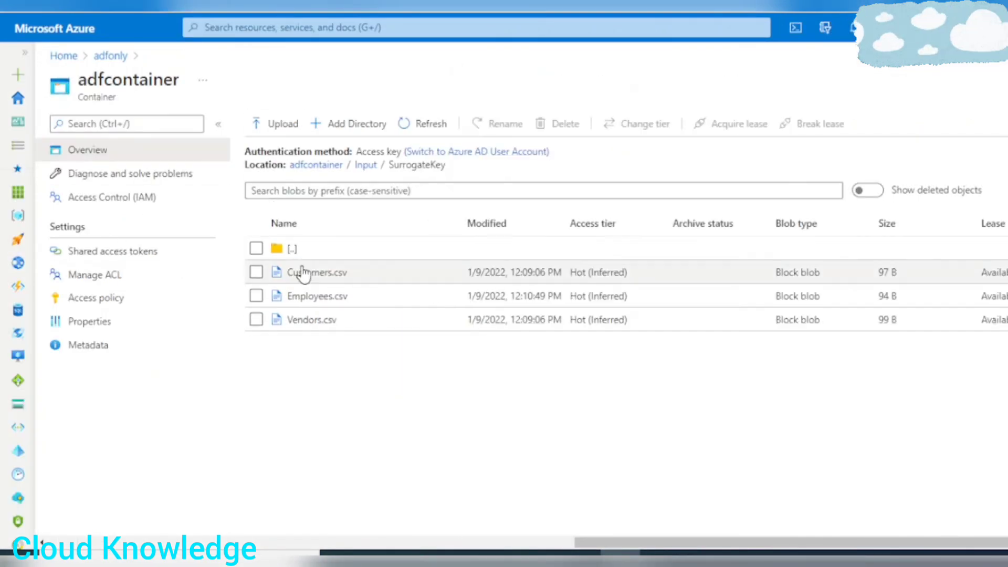
{"action": "left_click", "coordinate": [283, 248]}
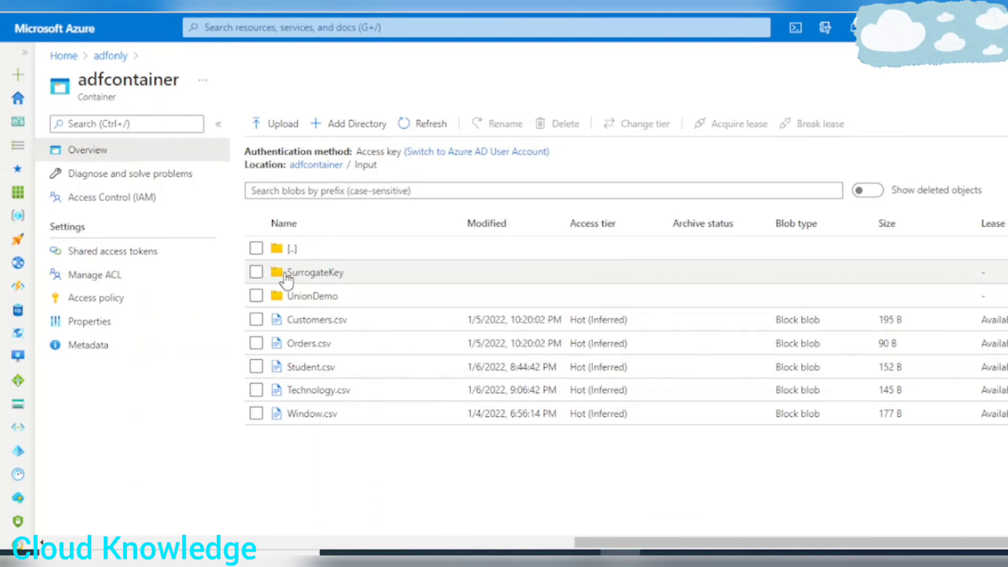
{"action": "left_click", "coordinate": [292, 249]}
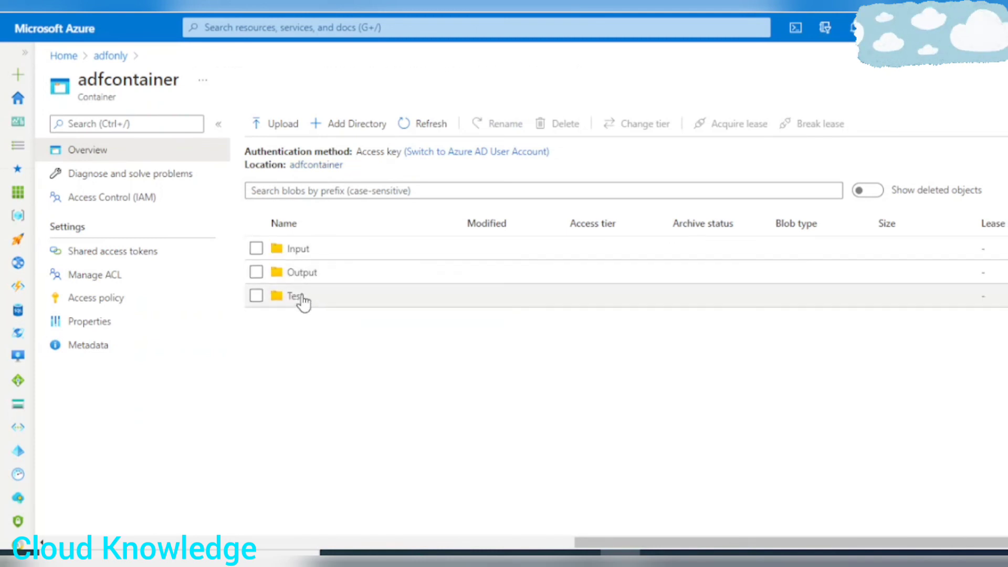
{"action": "left_click", "coordinate": [302, 297]}
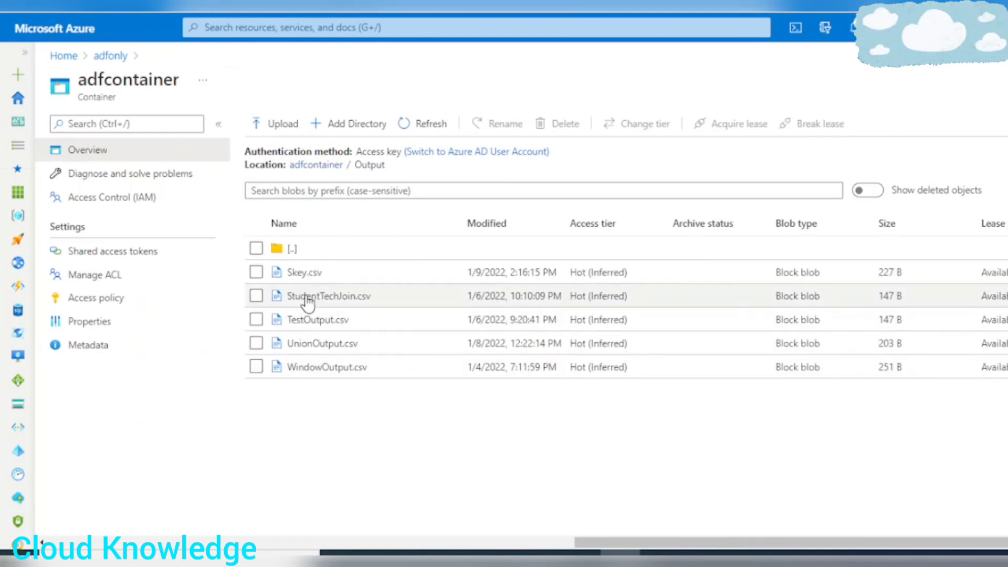
{"action": "left_click", "coordinate": [297, 274]}
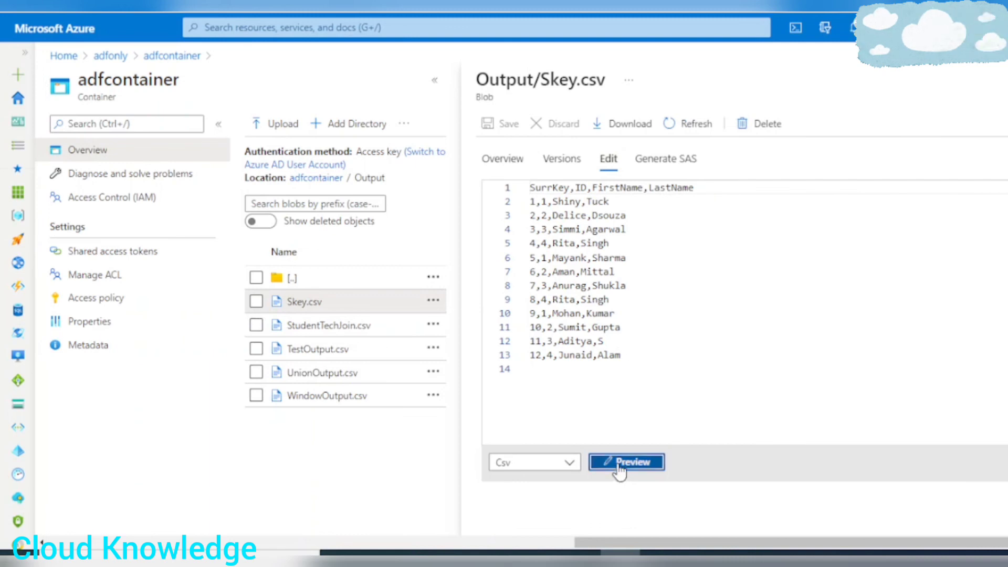
{"action": "left_click", "coordinate": [623, 469]}
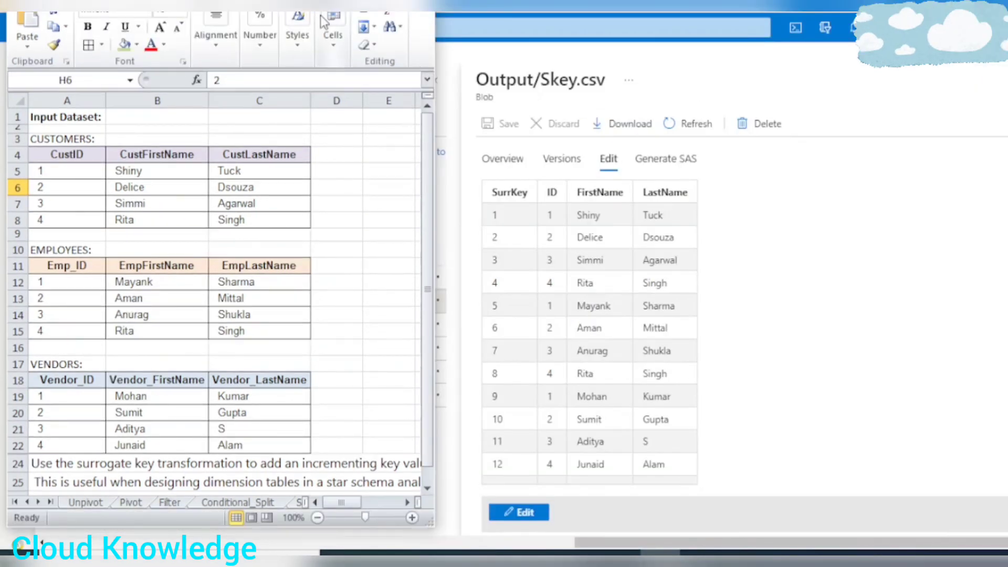
Compare the Skey.csv preview with the expected Output Dataset table in the Excel workbook.
{"action": "left_click", "coordinate": [408, 503]}
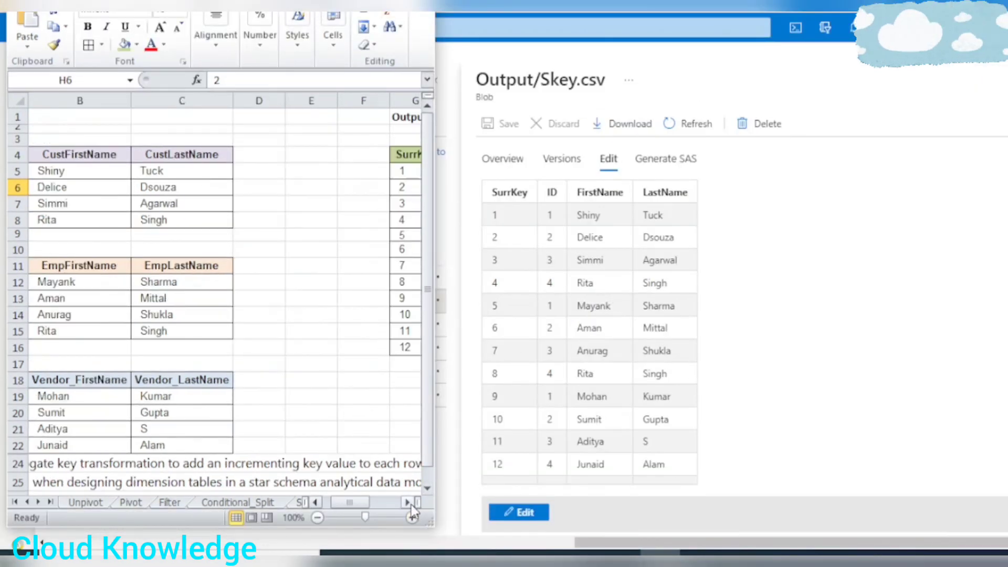
{"action": "left_click", "coordinate": [408, 503]}
{"action": "left_click", "coordinate": [408, 503]}
{"action": "left_click", "coordinate": [411, 505]}
{"action": "left_click", "coordinate": [411, 505]}
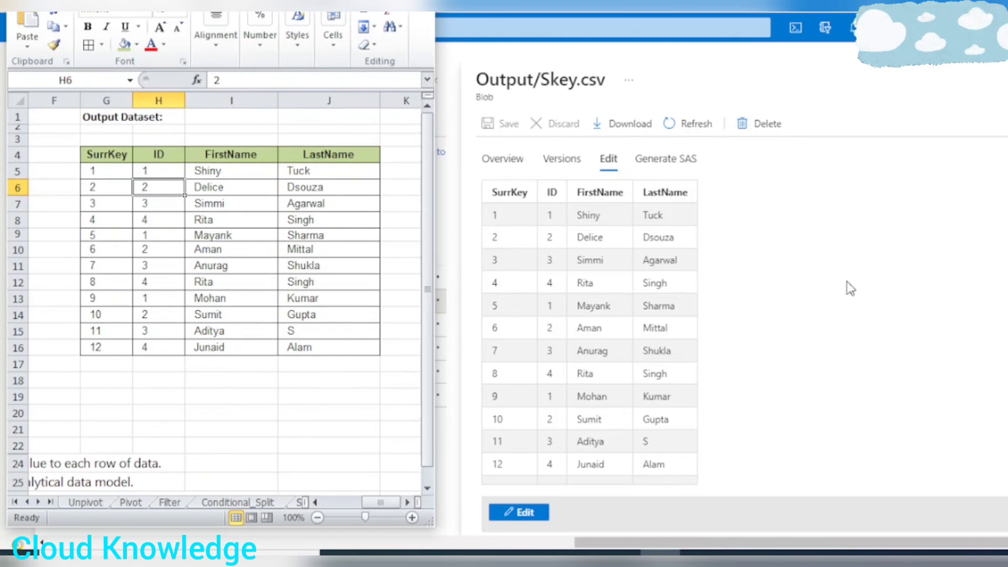